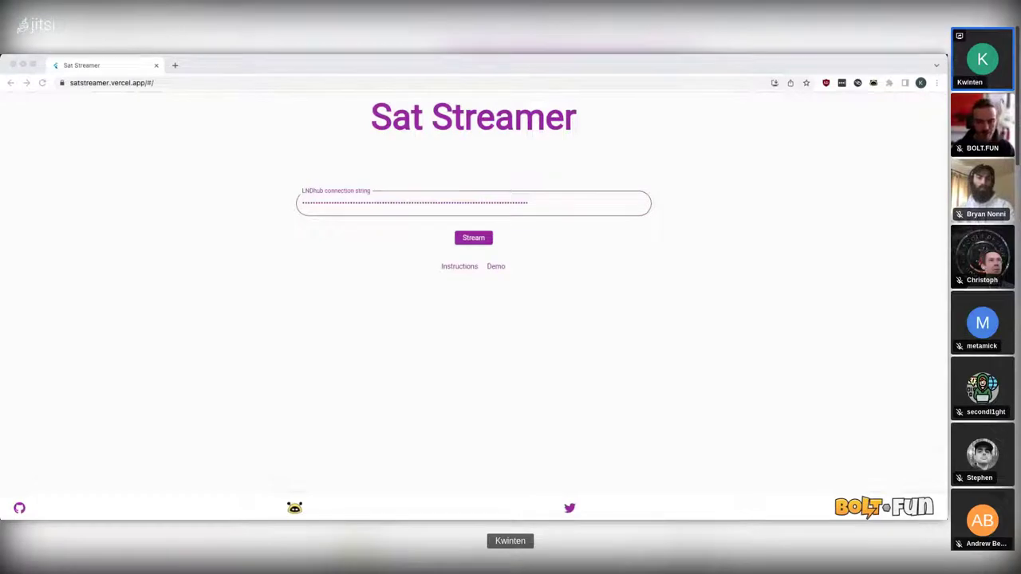
# - Connect Sat Streamer to the clnhub.mainnet.getalby.com wallet and enable the webcam feed
pyautogui.click(494, 396)
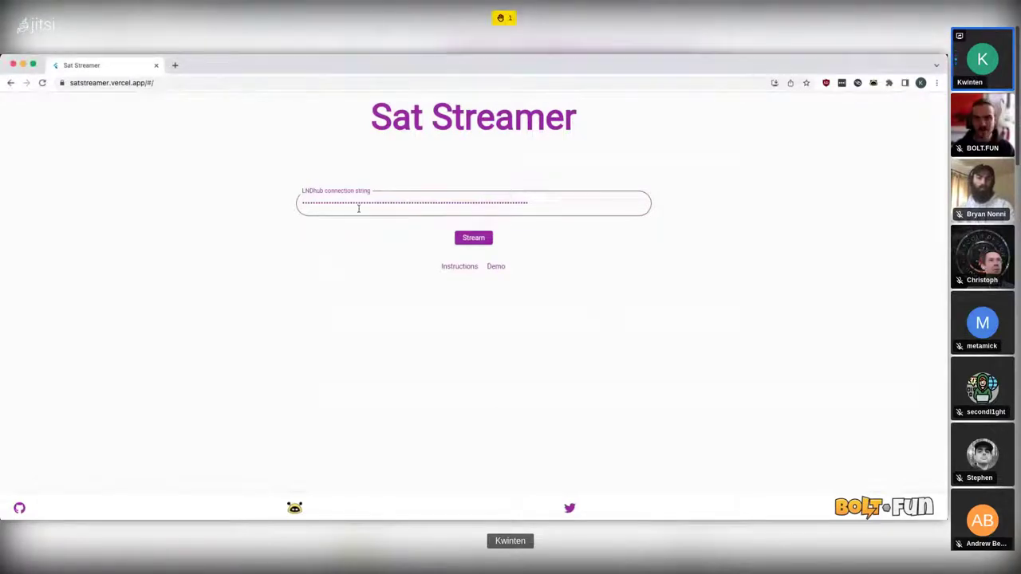
pyautogui.click(469, 241)
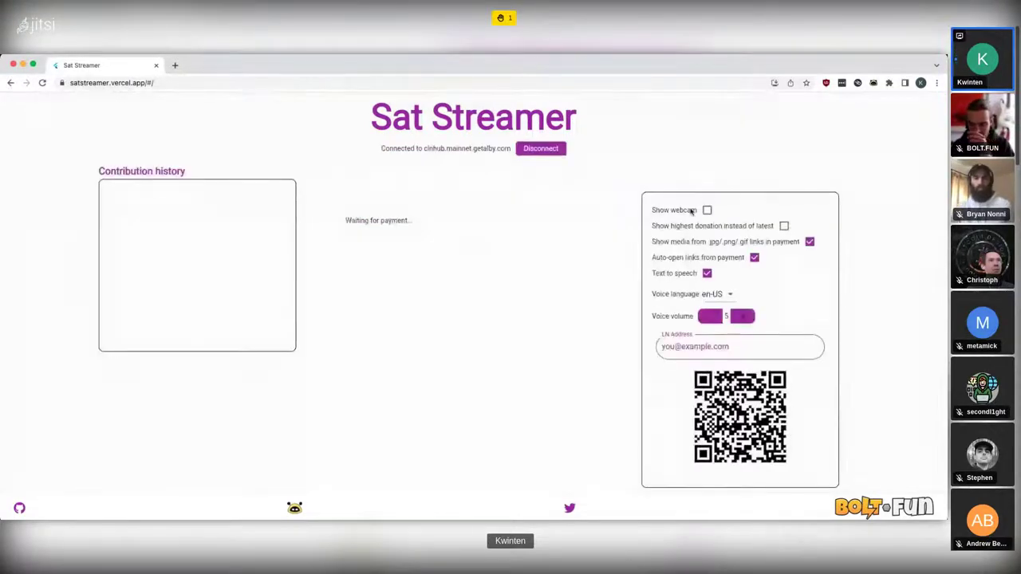
pyautogui.click(705, 210)
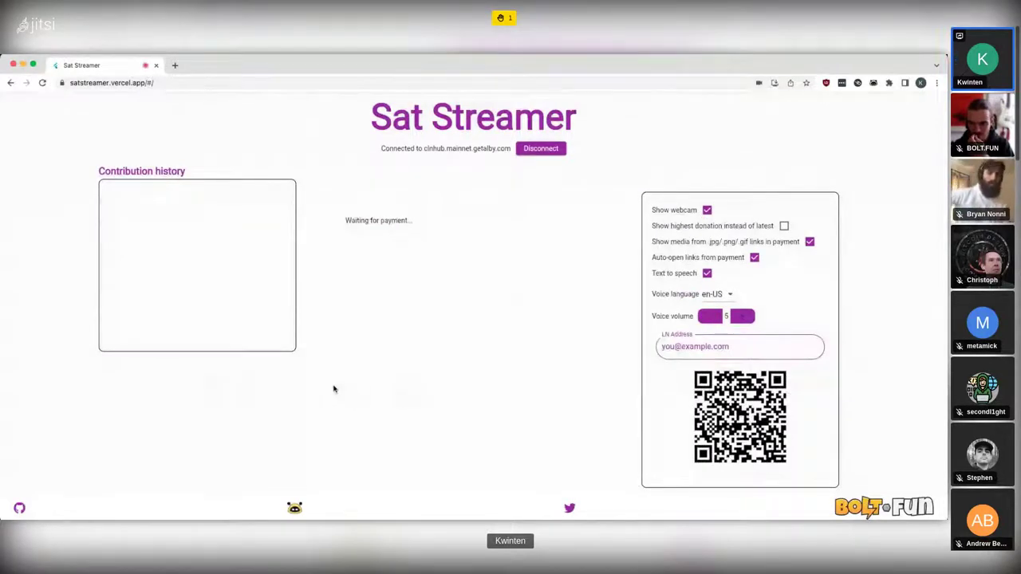
pyautogui.scroll(-1, 581, 446)
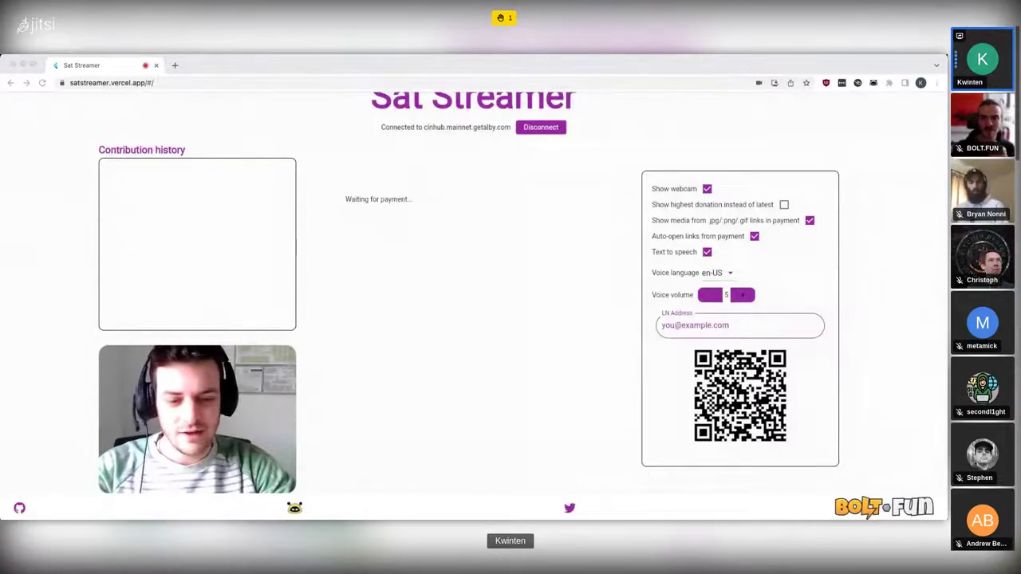
pyautogui.click(459, 350)
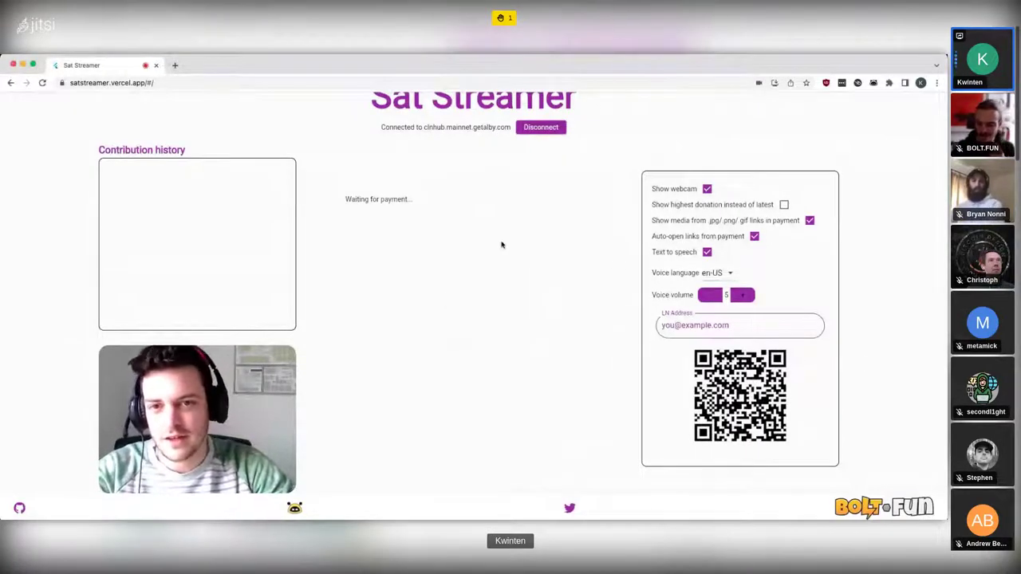
pyautogui.scroll(1, 494, 247)
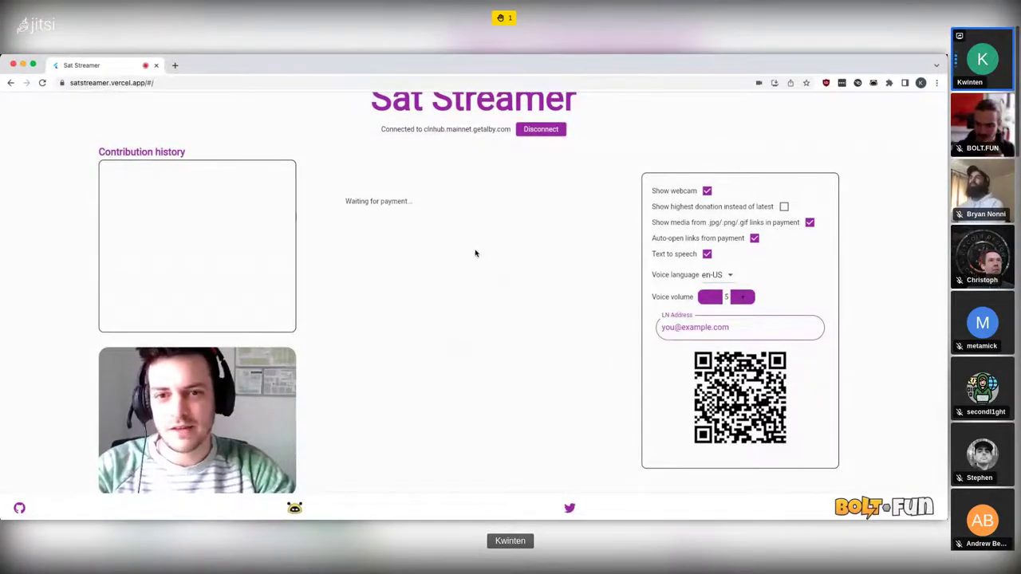
pyautogui.scroll(1, 466, 246)
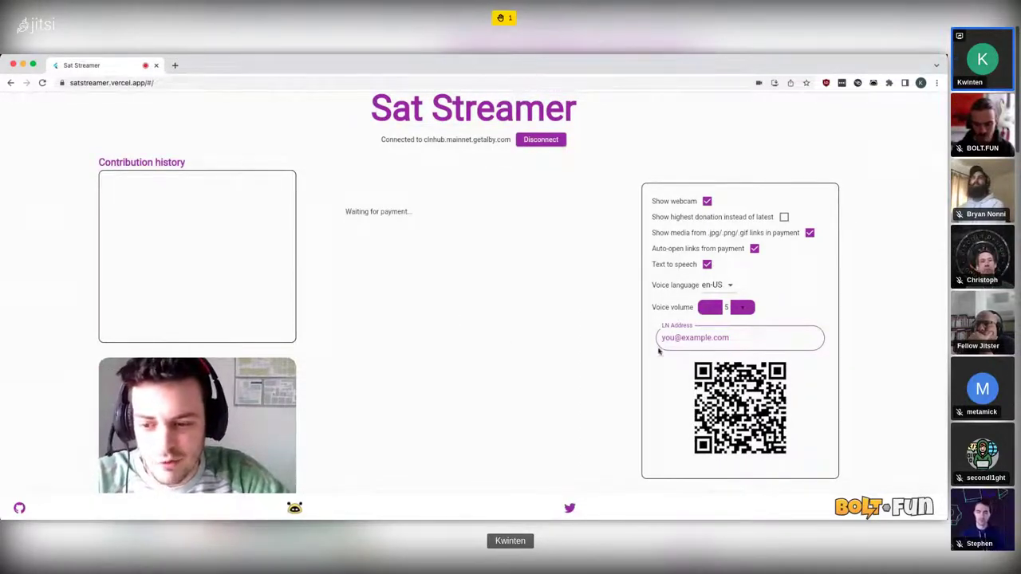
# - Replace the LN Address with the streamer's own lightning address and raise voice volume to 10
pyautogui.tripleClick(734, 340)
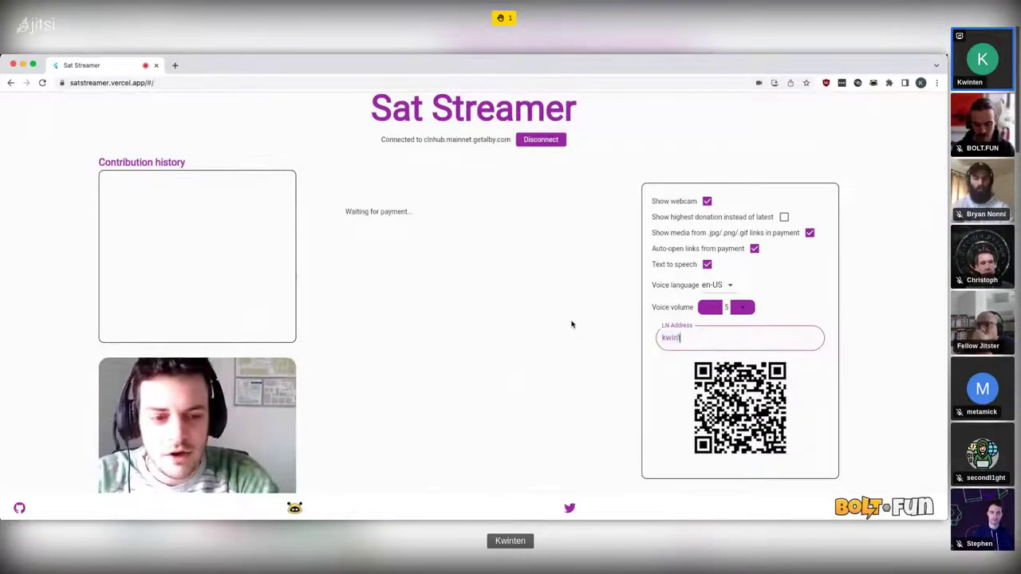
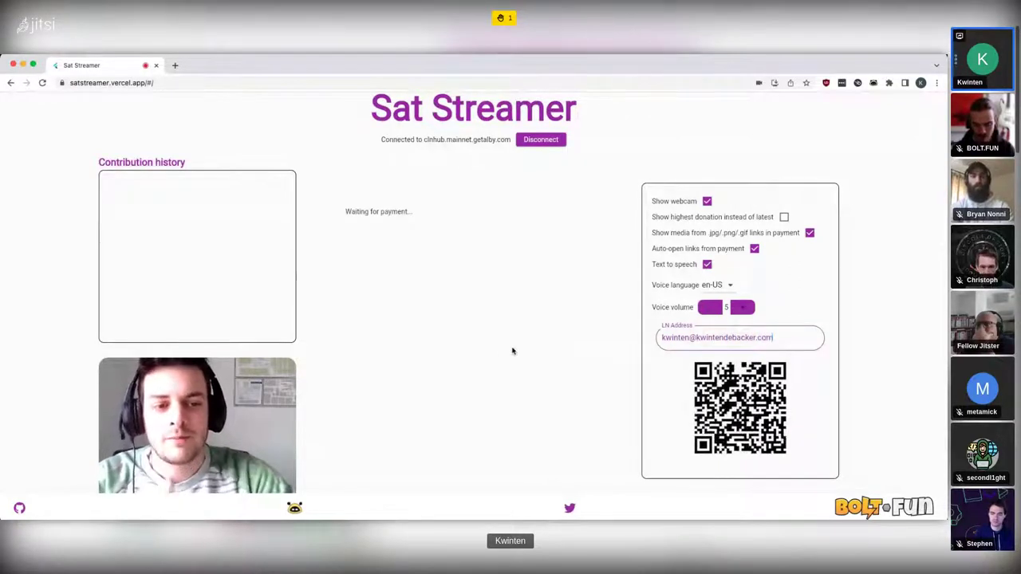
pyautogui.click(742, 308)
pyautogui.click(742, 308)
pyautogui.click(743, 307)
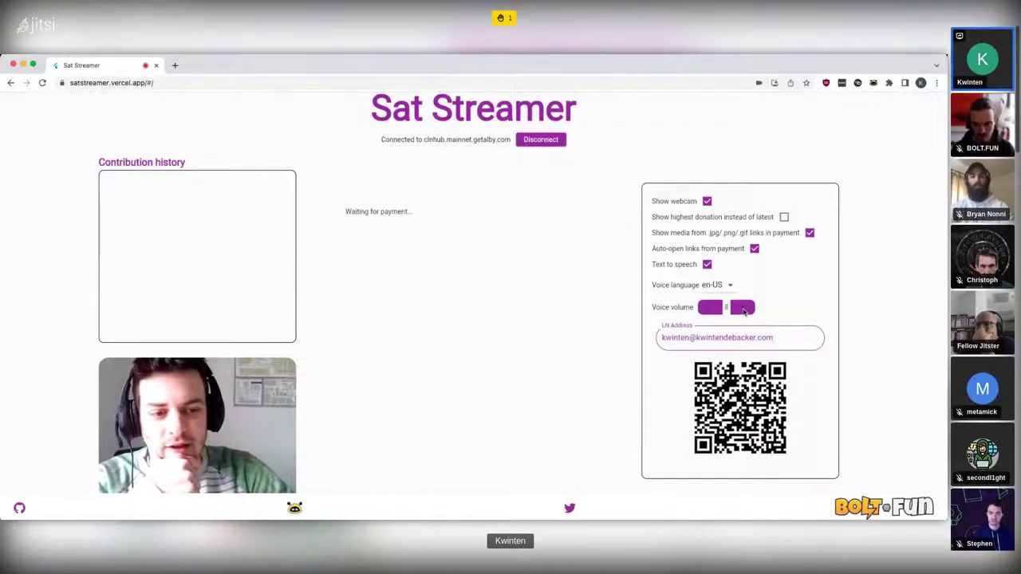
pyautogui.click(742, 308)
pyautogui.click(743, 308)
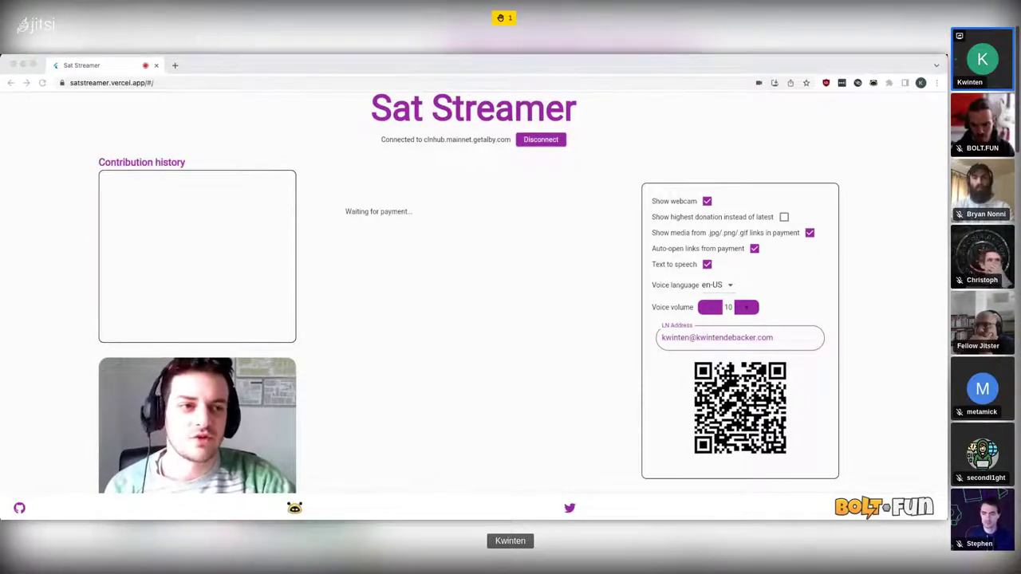
# - Bring the browser forward and collect incoming 100-sat contributions, including 'tfw no gif' and a GIF
pyautogui.press('super+Tab')
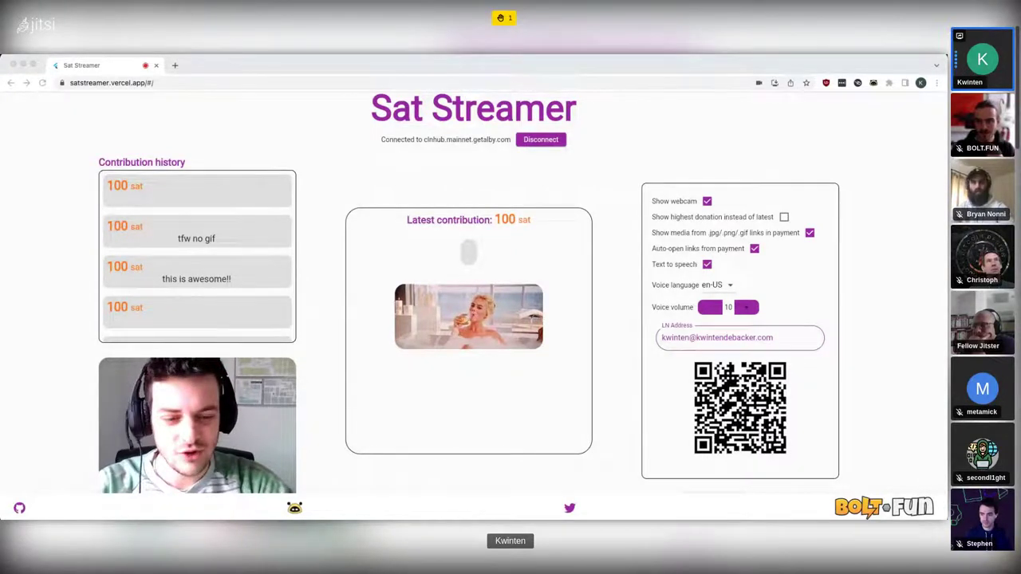
# - Set the Voice language to de-DE so new contributions are read in German
pyautogui.click(712, 285)
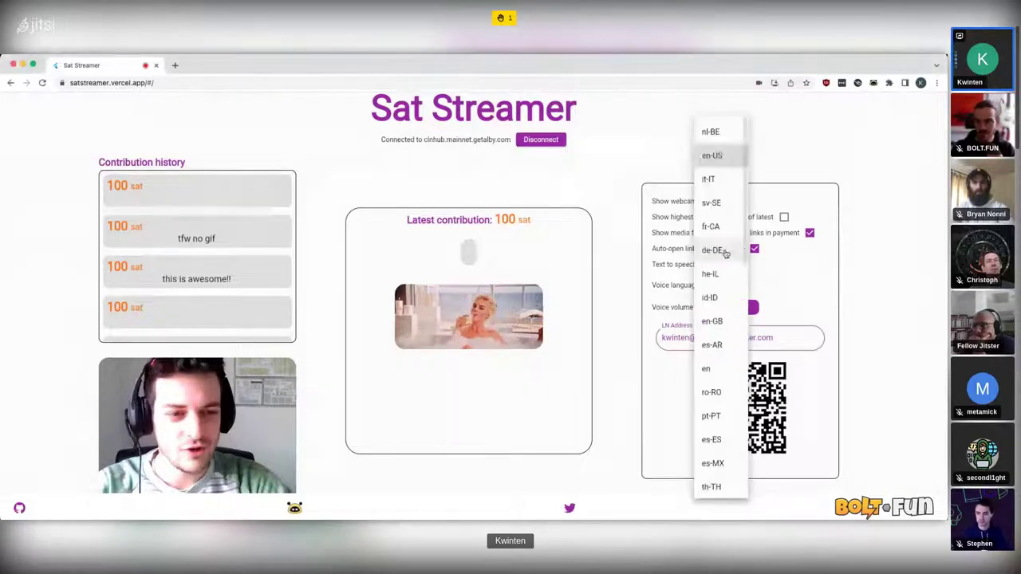
pyautogui.click(713, 250)
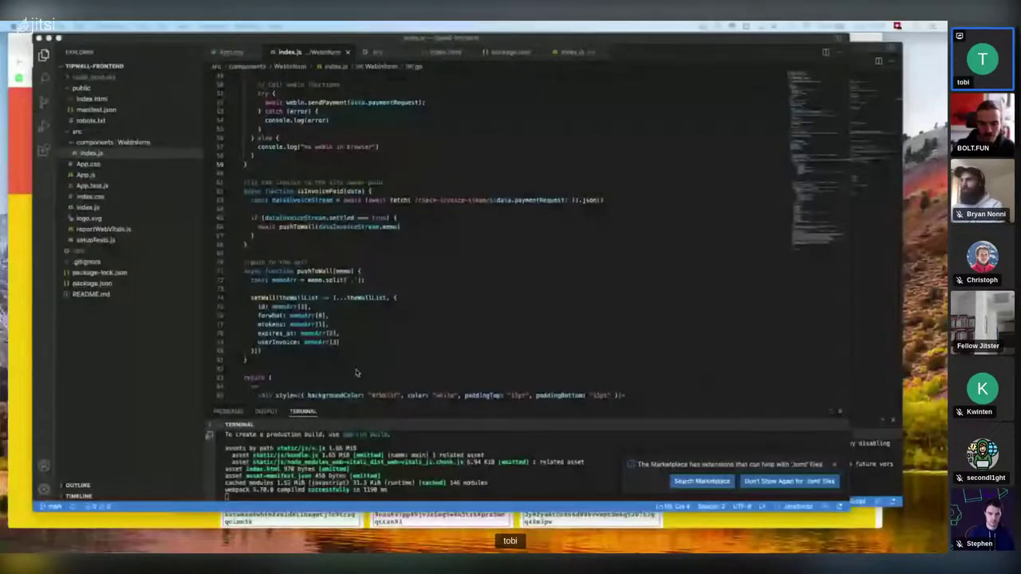
# - Reload the localhost:3000 tip gallery and open Alby's recent 21, 11 and 13-sat tip payments
pyautogui.click(24, 325)
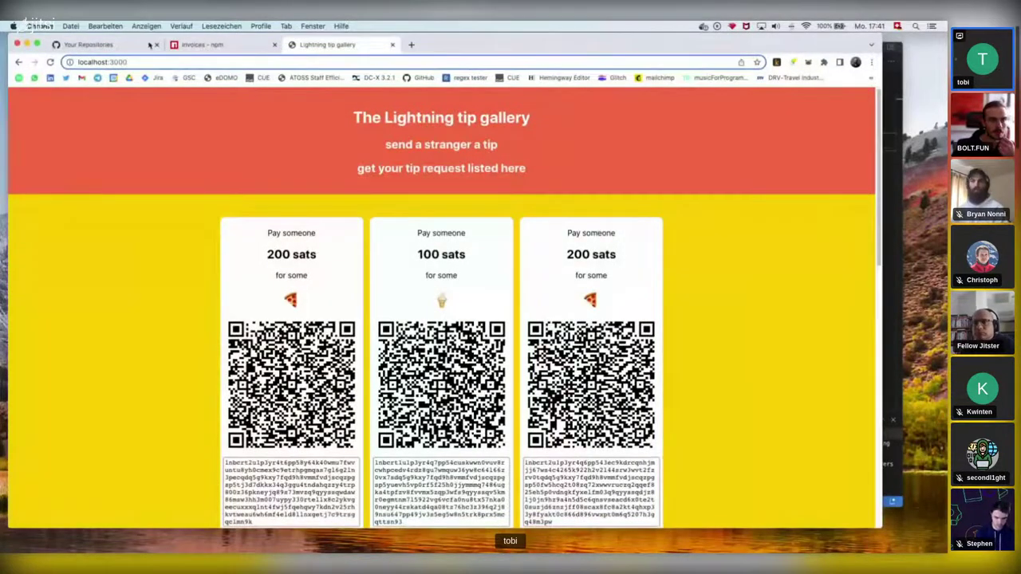
pyautogui.click(50, 62)
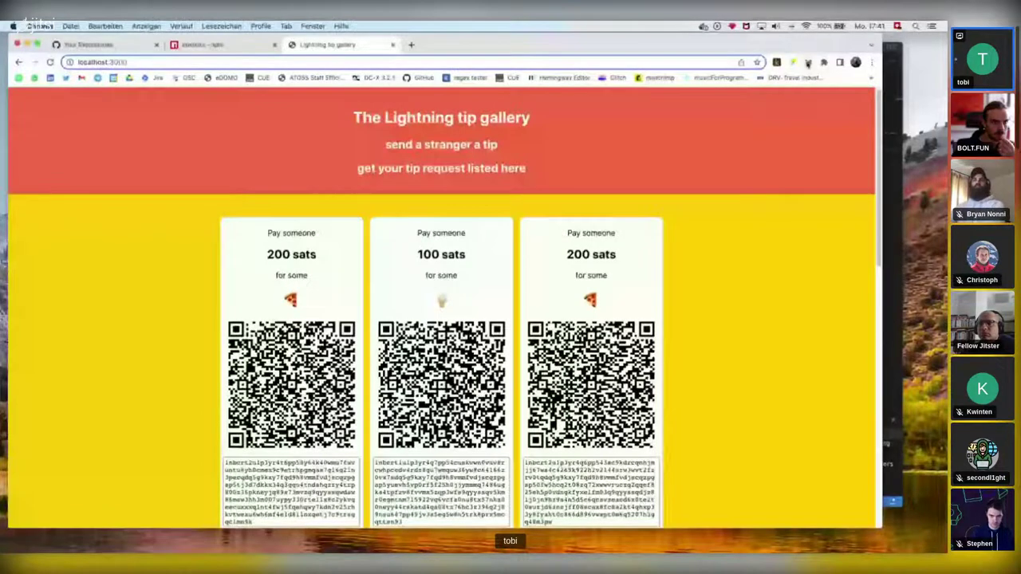
pyautogui.click(808, 64)
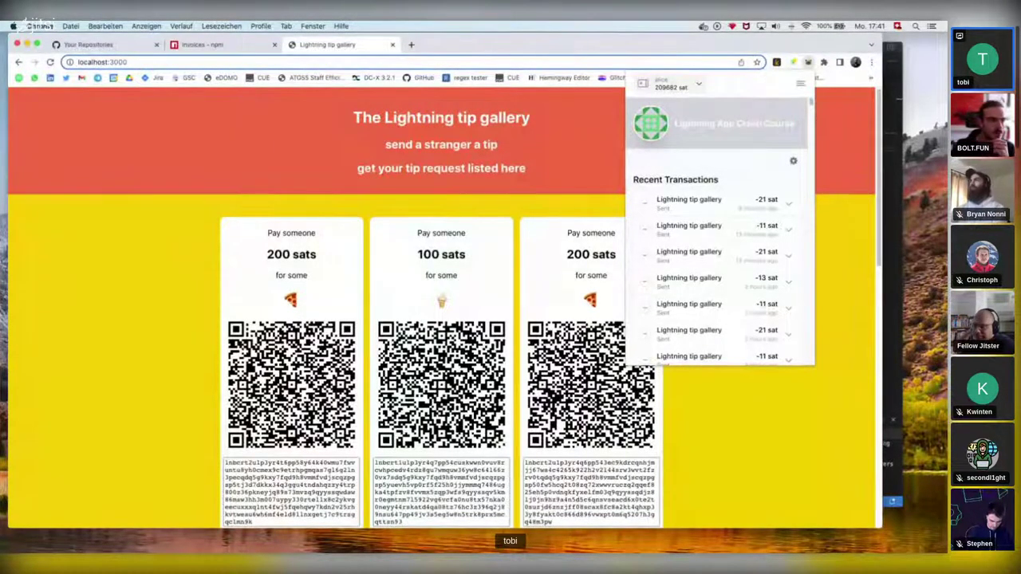
# - Recheck Alby's balance and recent tip payments, then bring the VS Code window forward
pyautogui.click(180, 235)
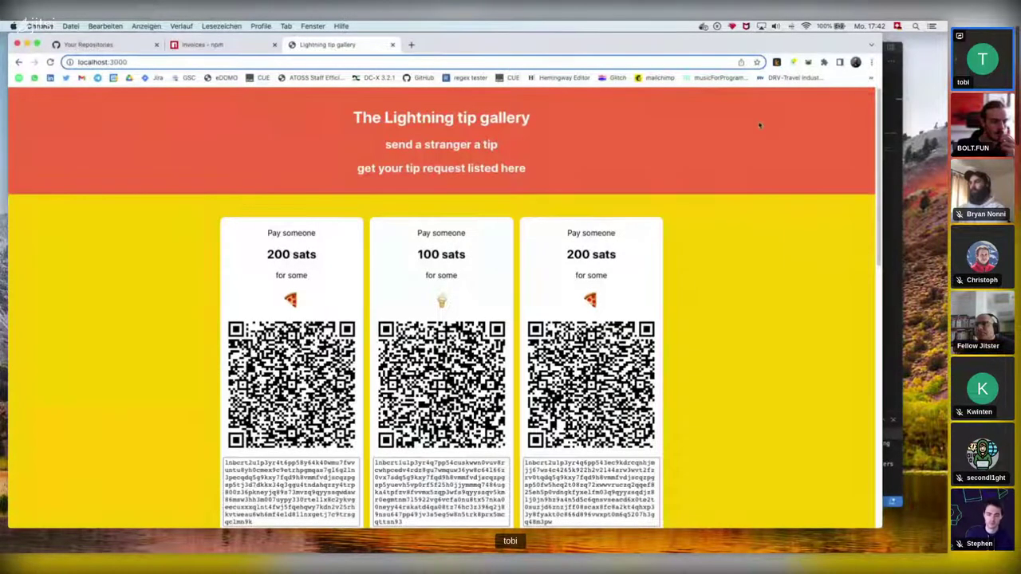
pyautogui.click(807, 64)
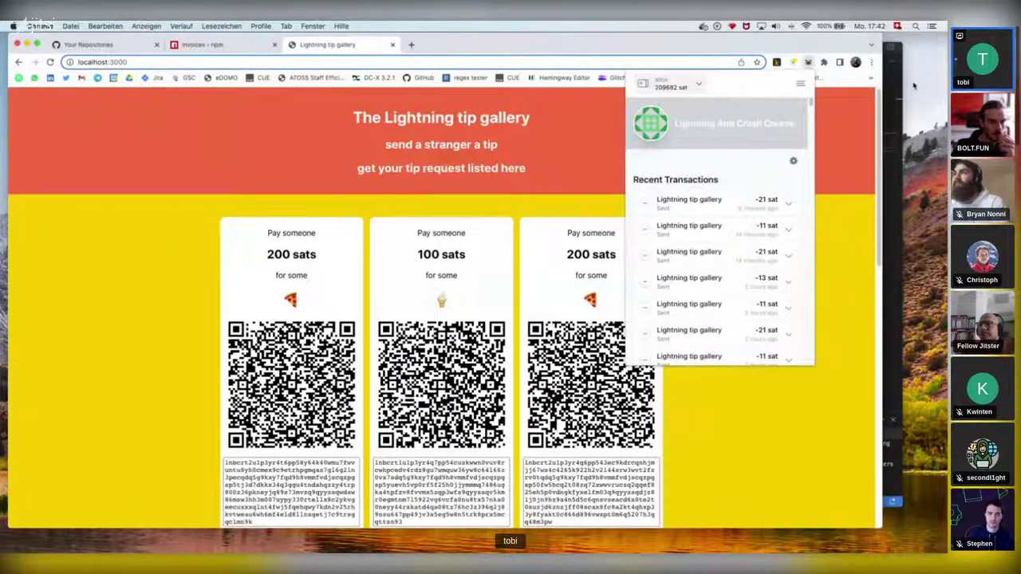
pyautogui.click(889, 80)
# - Show Polar's alice–bob–carol network, then enter 12 in the tip gallery's custom request sats field
pyautogui.hotkey('ctrl', 'Up')
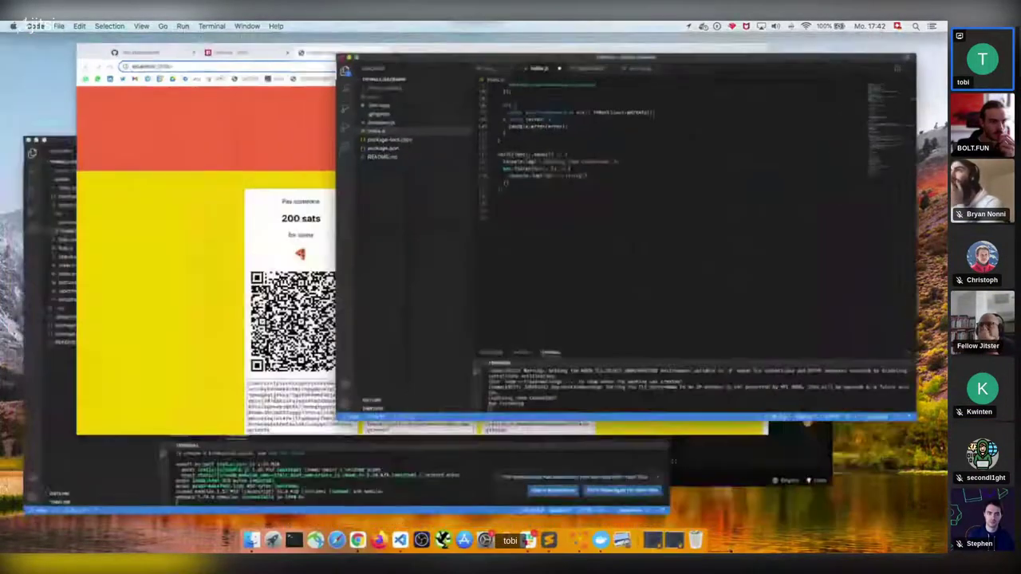
pyautogui.click(741, 411)
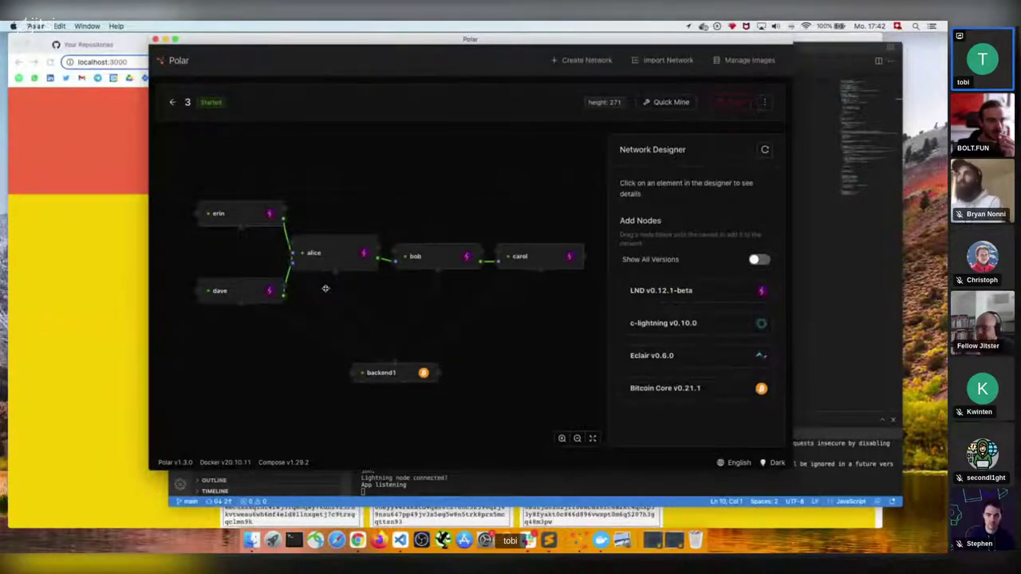
pyautogui.click(86, 271)
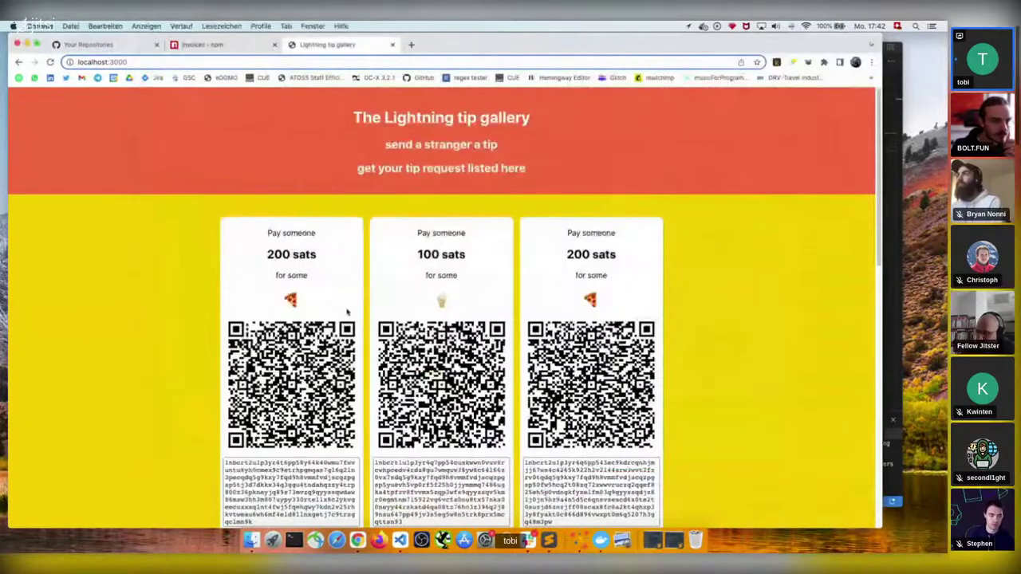
pyautogui.scroll(-4, 407, 287)
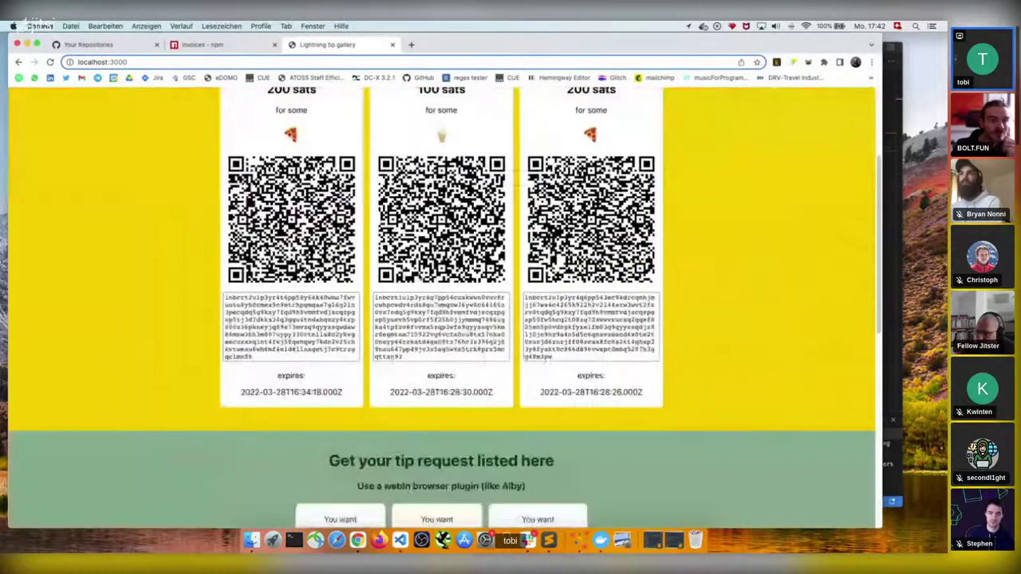
pyautogui.scroll(-5, 343, 287)
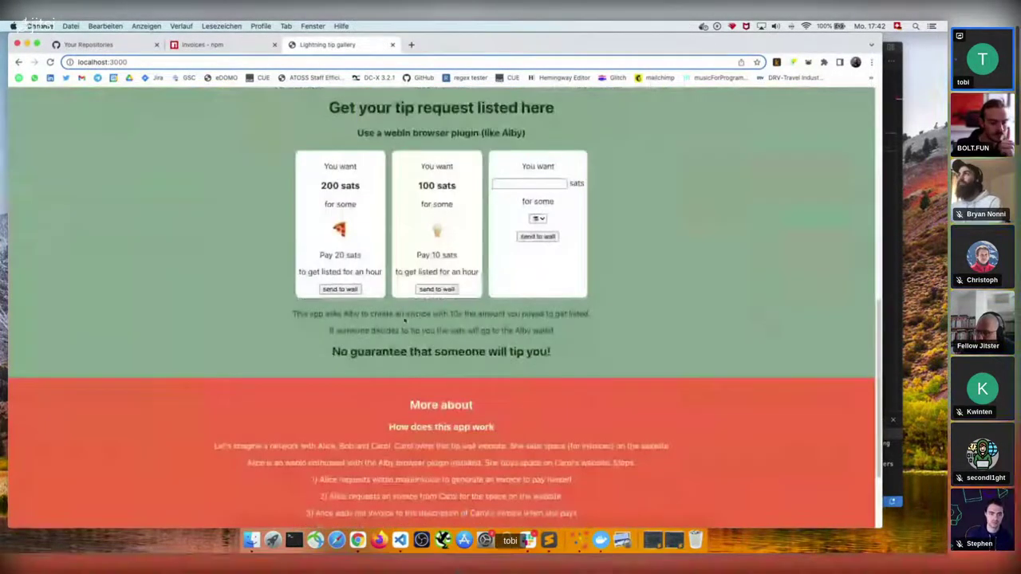
pyautogui.click(529, 183)
pyautogui.write('12')
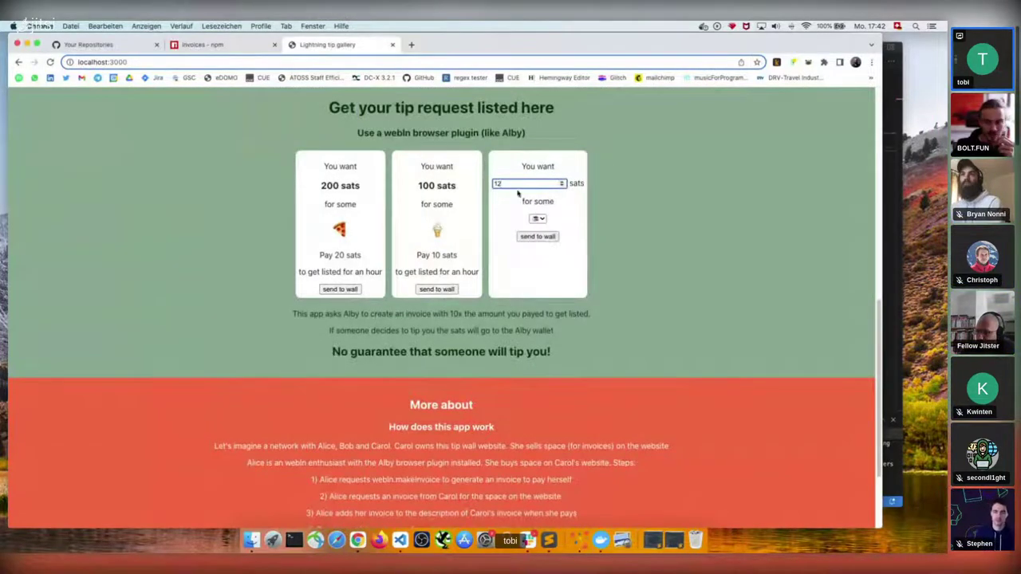
pyautogui.scroll(2, 518, 194)
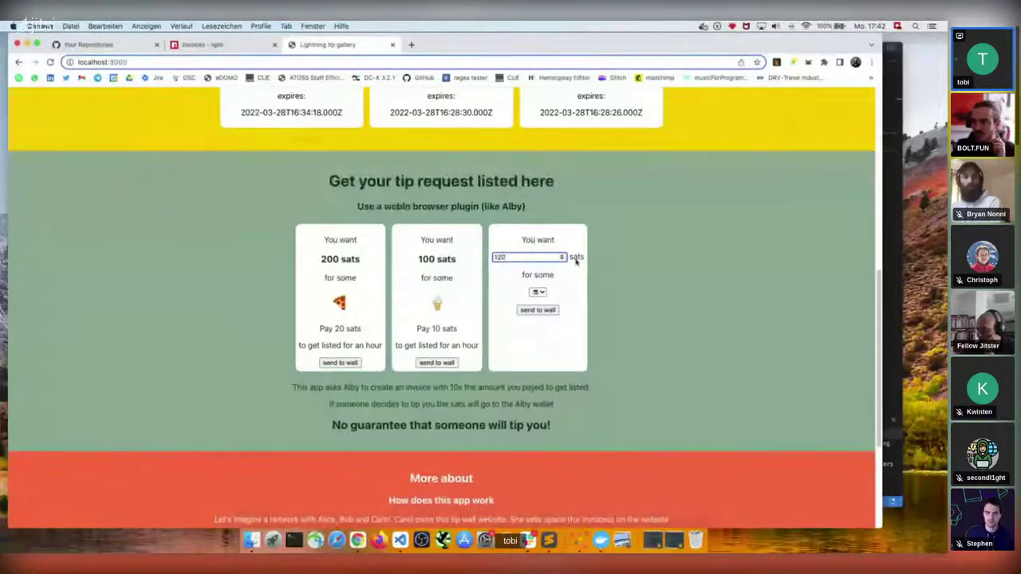
# - Pick the unicorn emoji, send the 120-sat request to the wall, and confirm the listing fee
pyautogui.click(537, 292)
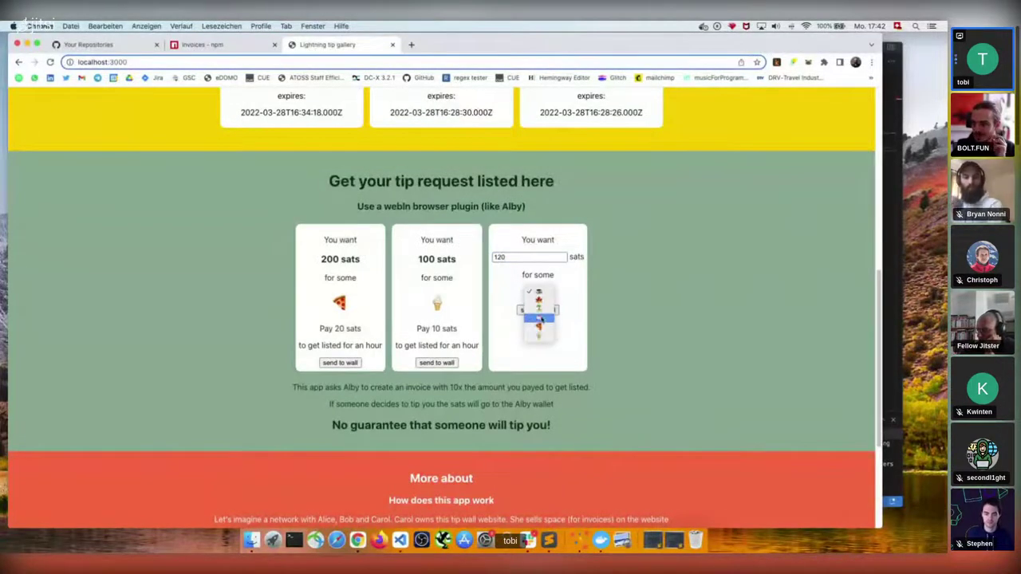
pyautogui.click(540, 319)
pyautogui.click(546, 311)
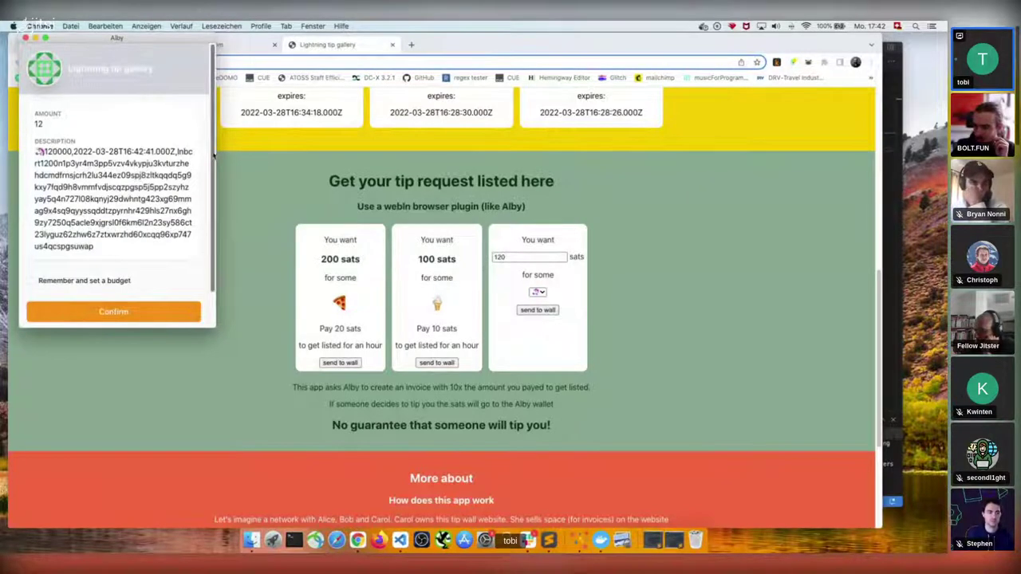
pyautogui.click(80, 311)
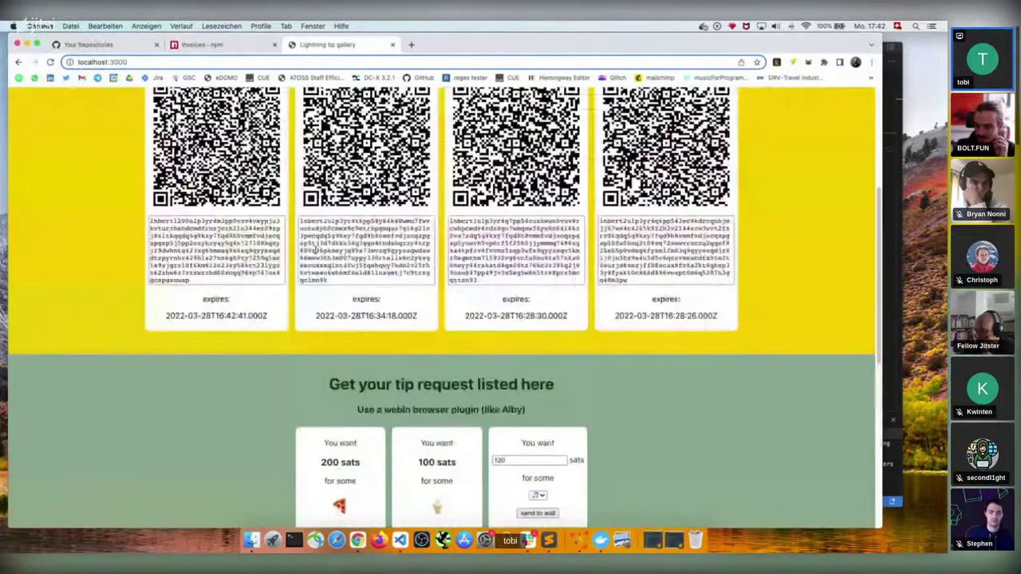
pyautogui.scroll(2, 243, 292)
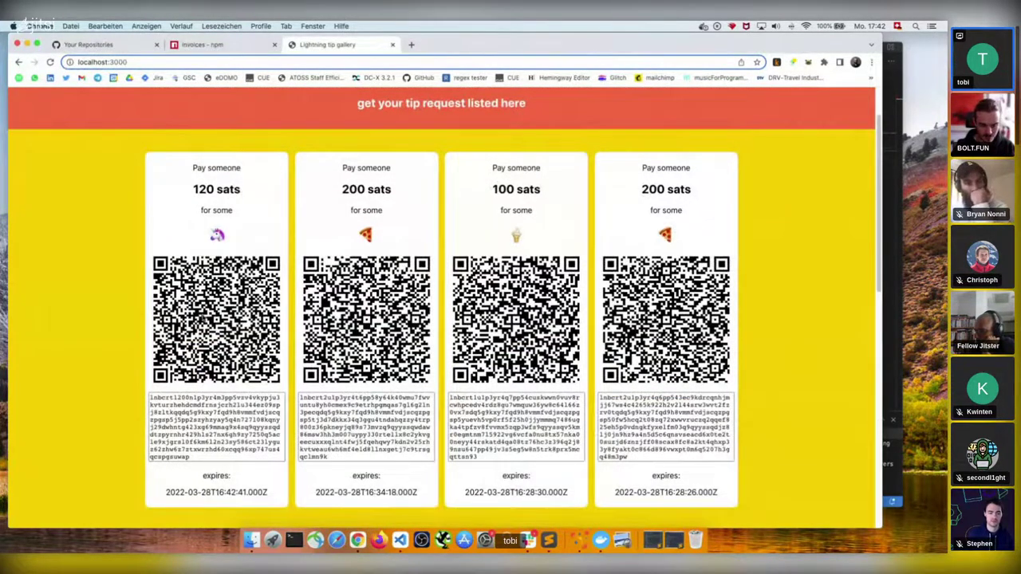
# - Switch Alby to a different wallet account and select the 120-sat request's invoice
pyautogui.click(807, 62)
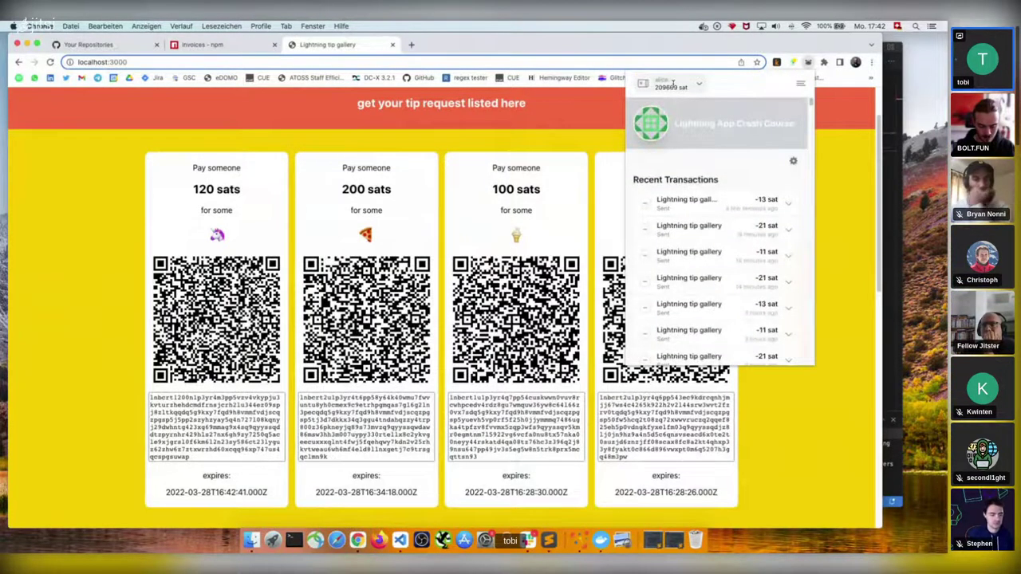
pyautogui.click(700, 87)
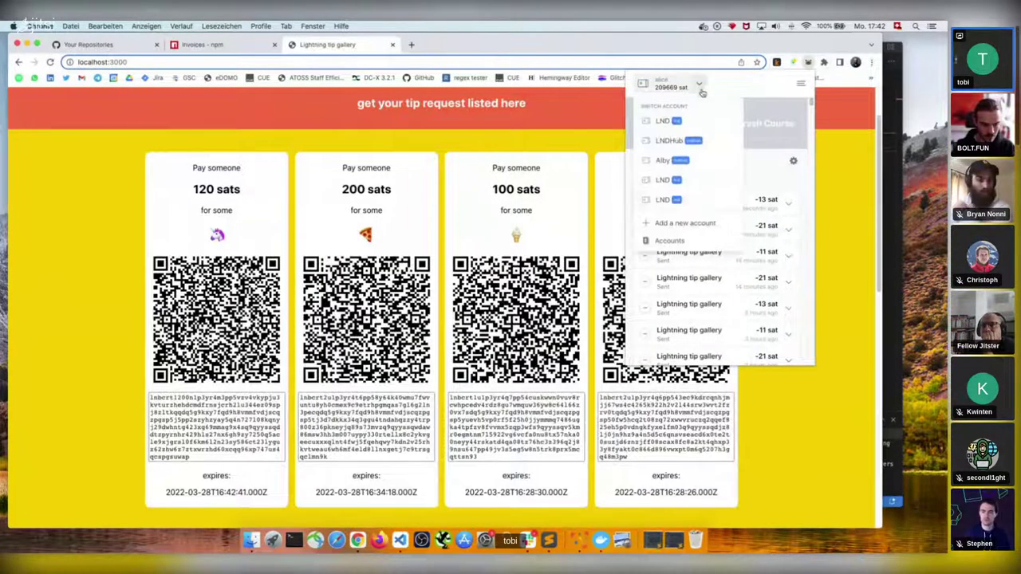
pyautogui.click(665, 180)
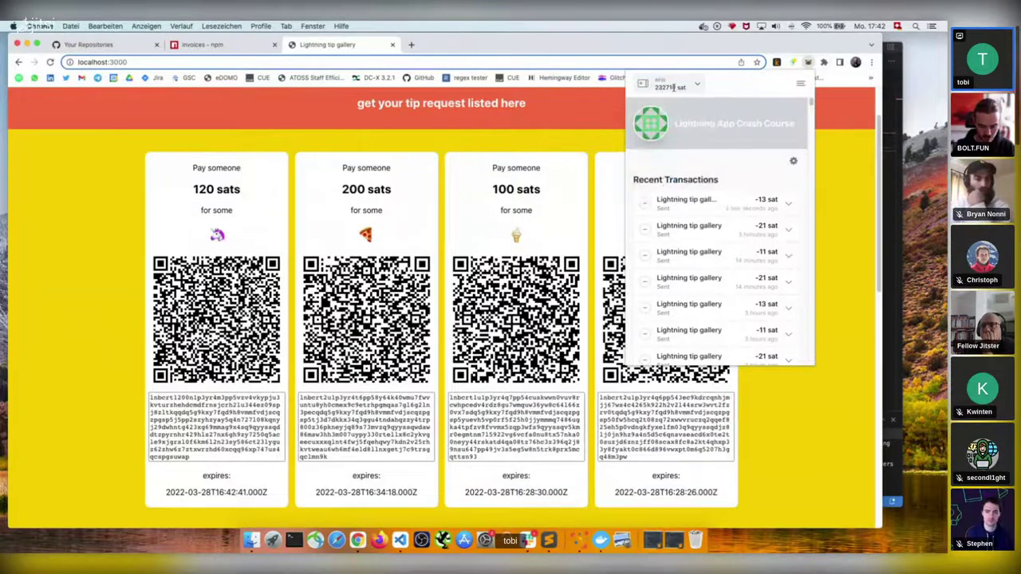
pyautogui.click(216, 430)
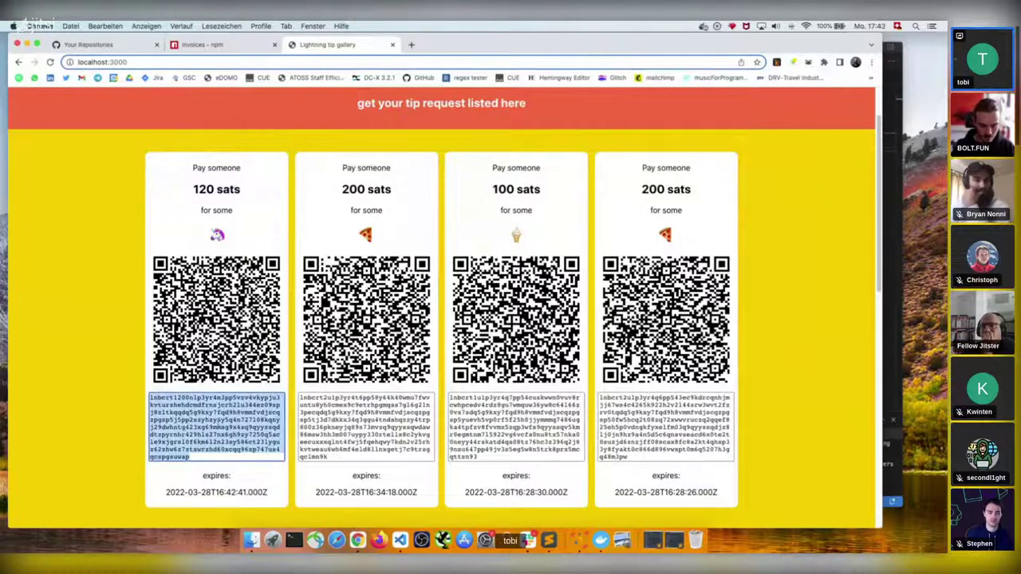
# - Paste the invoice into Alby's Send page and confirm paying the 120-sat unicorn request
pyautogui.click(807, 61)
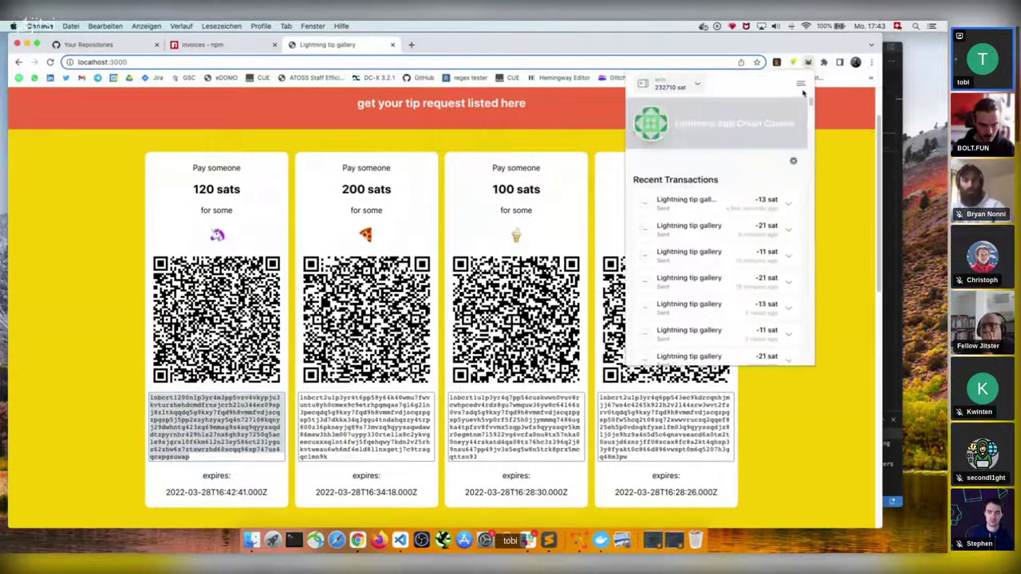
pyautogui.click(800, 83)
pyautogui.click(733, 126)
pyautogui.click(684, 152)
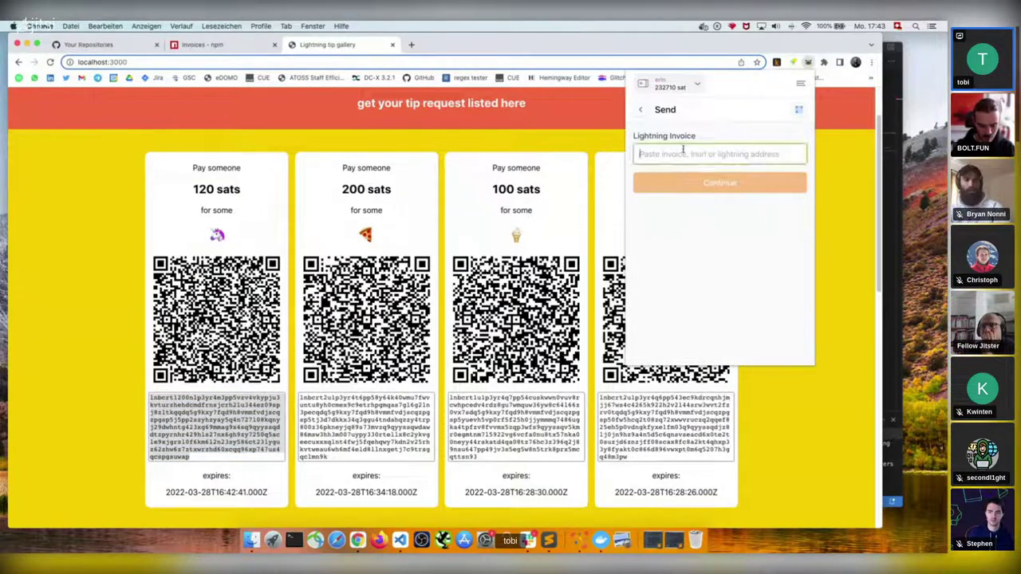
pyautogui.press('cmd+v')
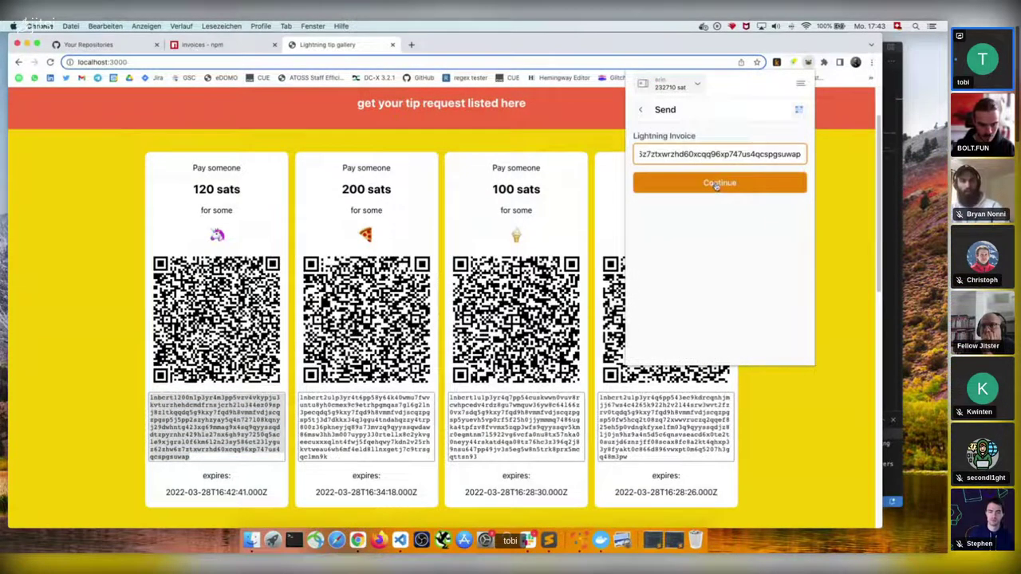
pyautogui.click(718, 184)
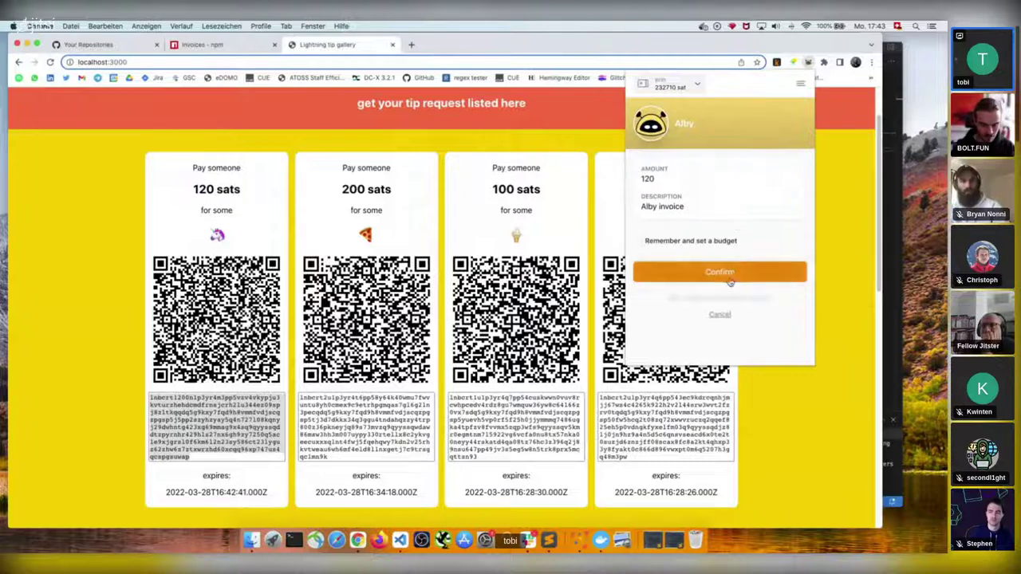
pyautogui.click(729, 279)
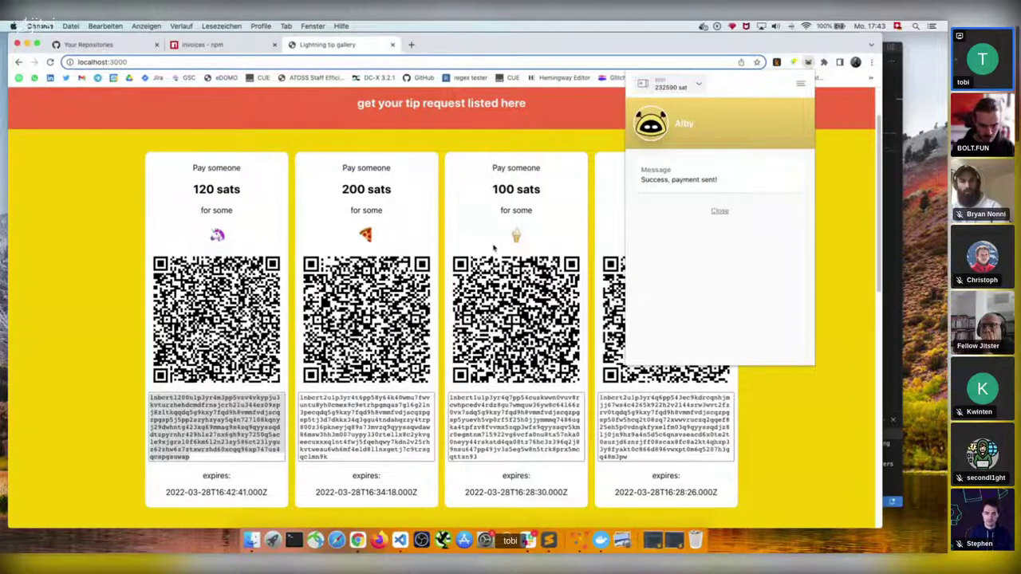
pyautogui.scroll(3, 494, 249)
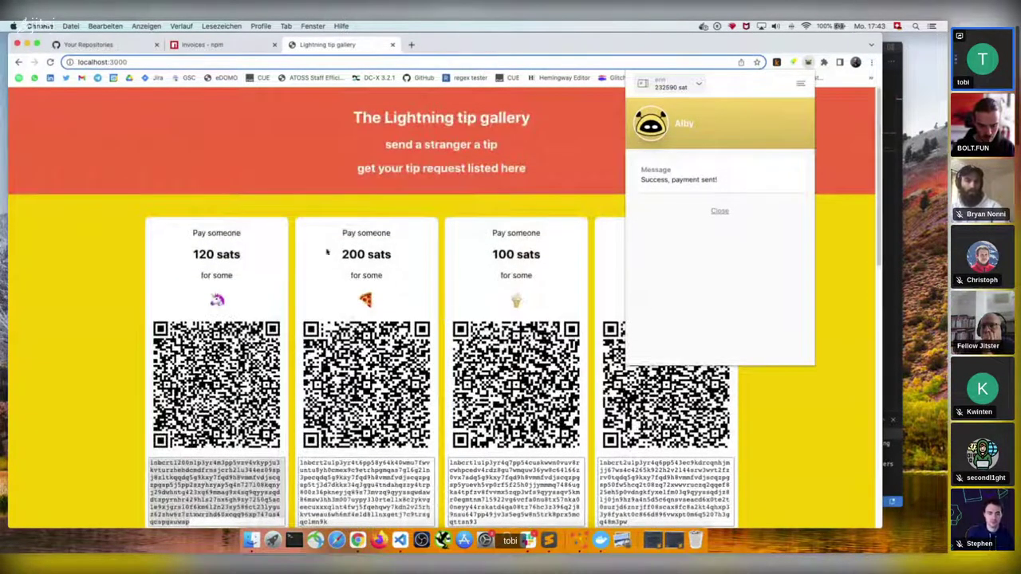
pyautogui.scroll(-3, 766, 365)
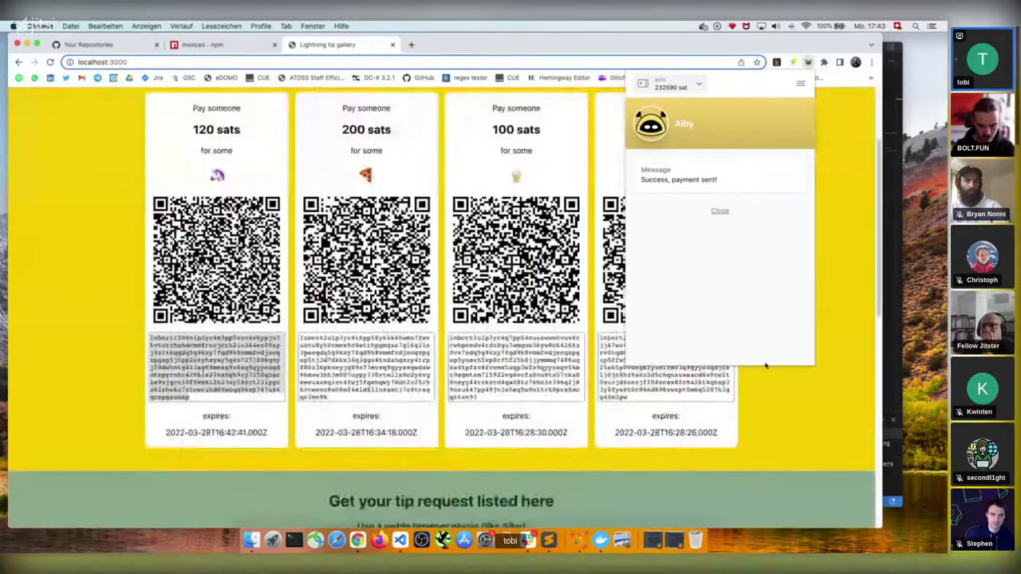
# - Send the 100-sat ice-cream request to the wall, move Alby's prompt aside, and show the backend code
pyautogui.click(216, 367)
pyautogui.scroll(-6, 478, 240)
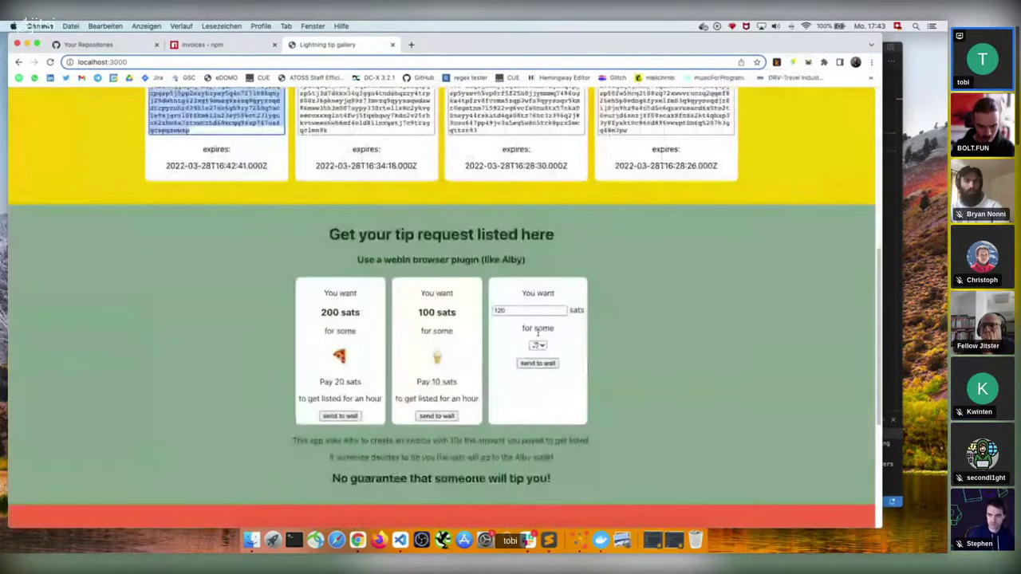
pyautogui.click(437, 415)
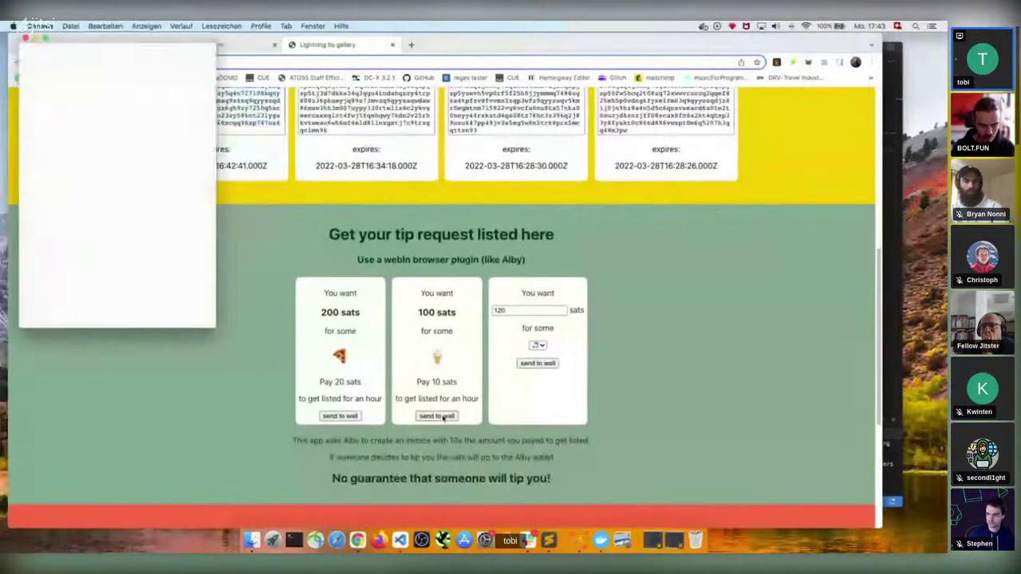
pyautogui.moveTo(120, 38); pyautogui.dragTo(607, 90)
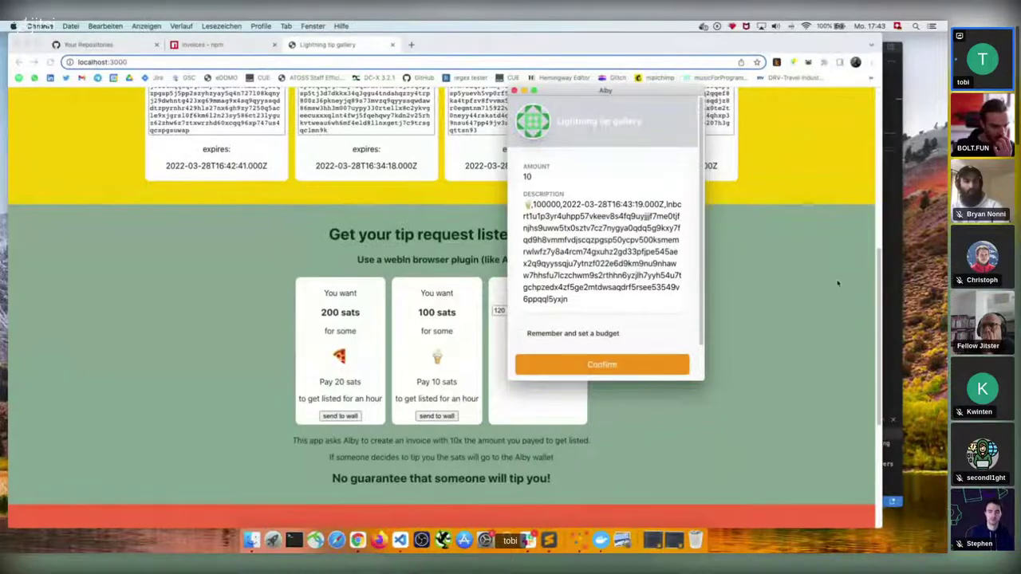
pyautogui.click(893, 78)
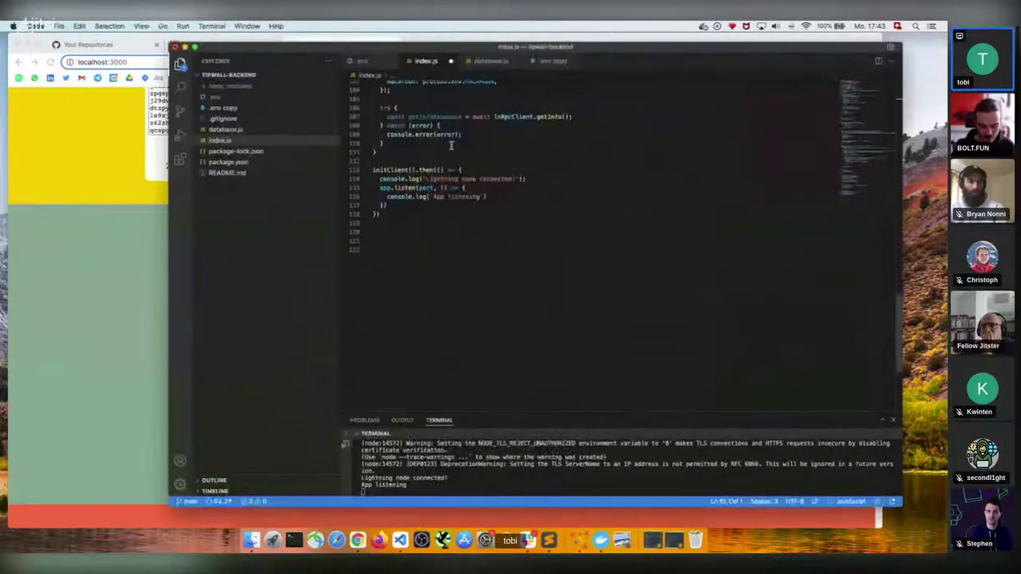
# - Bring the tipwall-frontend editor forward at index.js's invoice-creating go function, then show all windows side by side
pyautogui.scroll(5, 475, 179)
pyautogui.scroll(1, 479, 180)
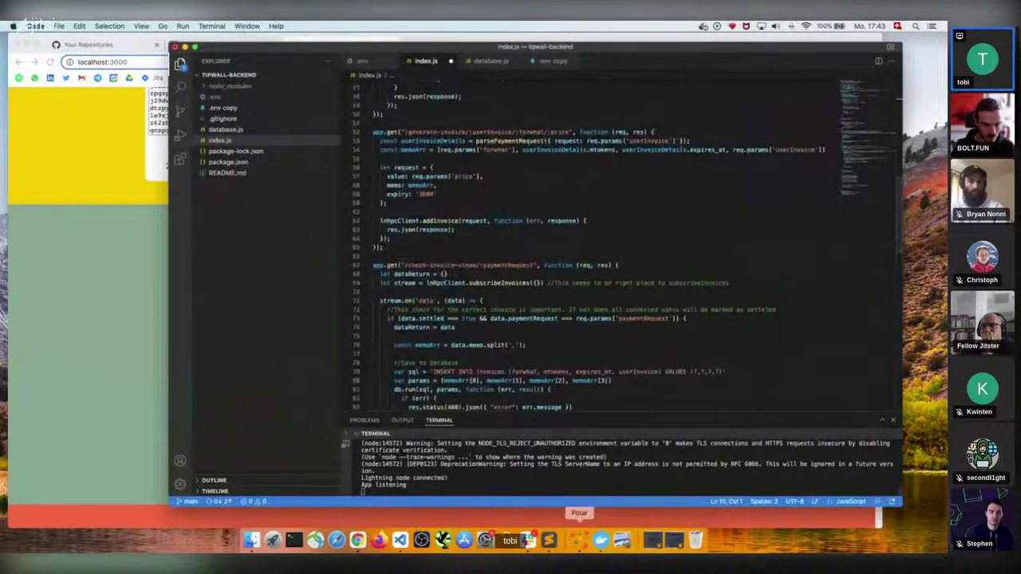
pyautogui.hotkey('ctrl', 'Up')
pyautogui.click(196, 394)
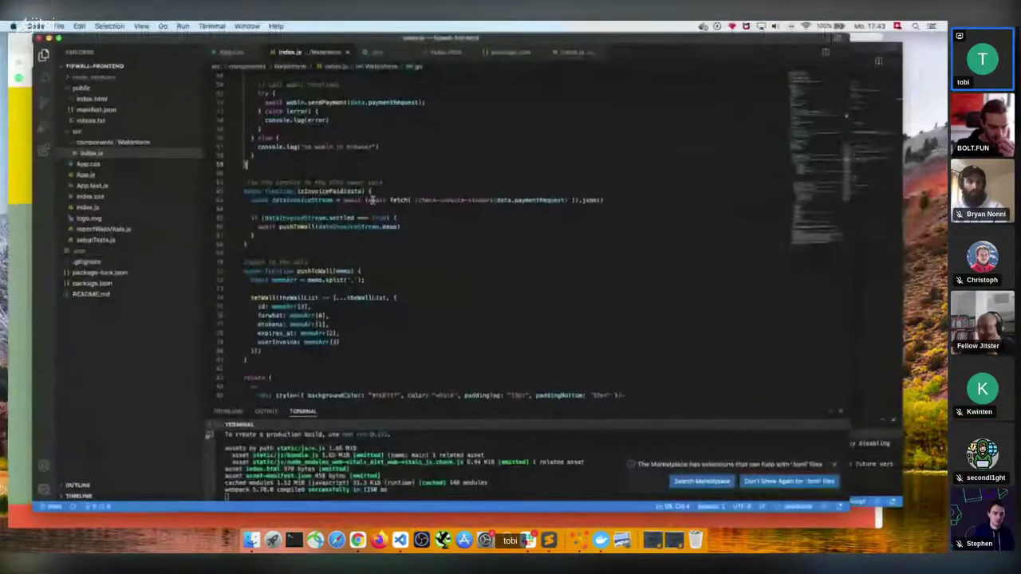
pyautogui.scroll(3, 429, 216)
pyautogui.scroll(-5, 429, 216)
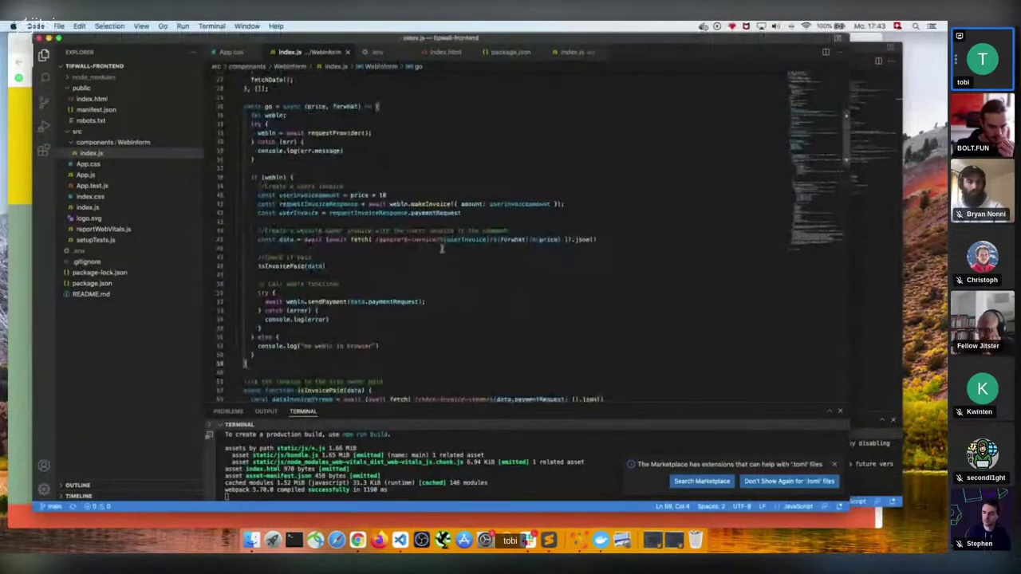
pyautogui.moveTo(438, 204)
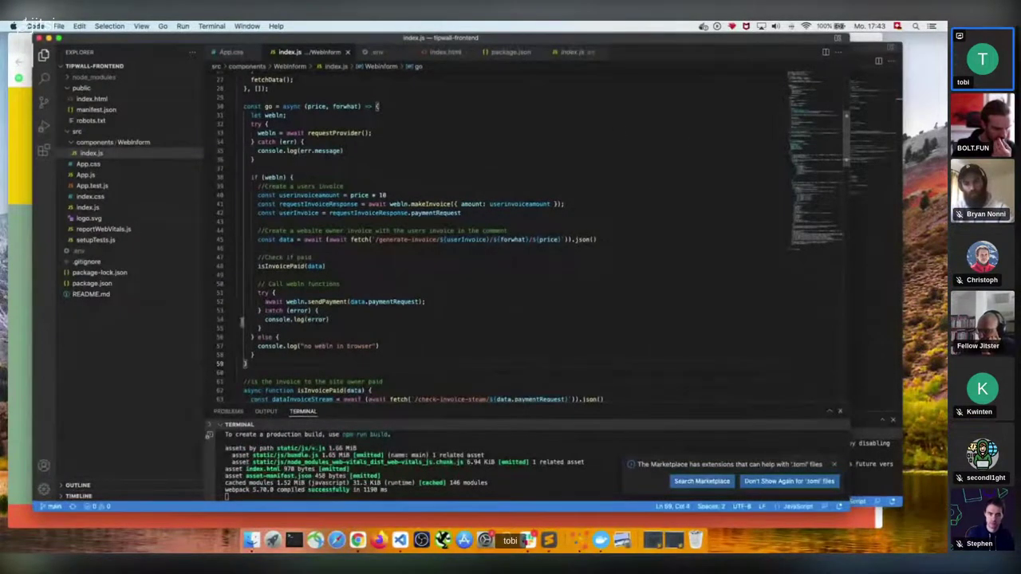
pyautogui.hotkey('ctrl', 'Up')
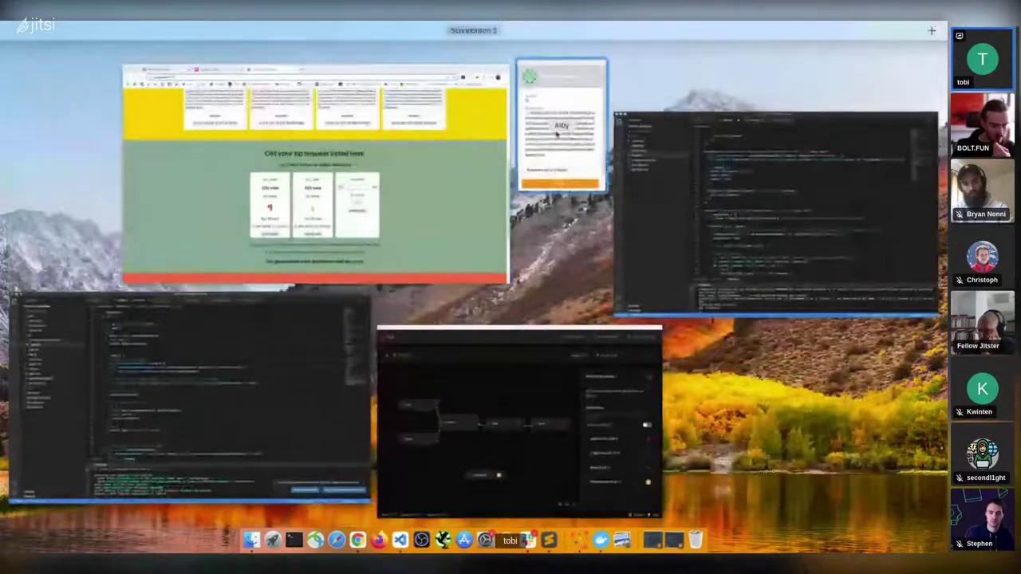
# - Show Alby's pending 10-sat payment window, then return to the localhost:3000 tip gallery in Chrome
pyautogui.click(556, 135)
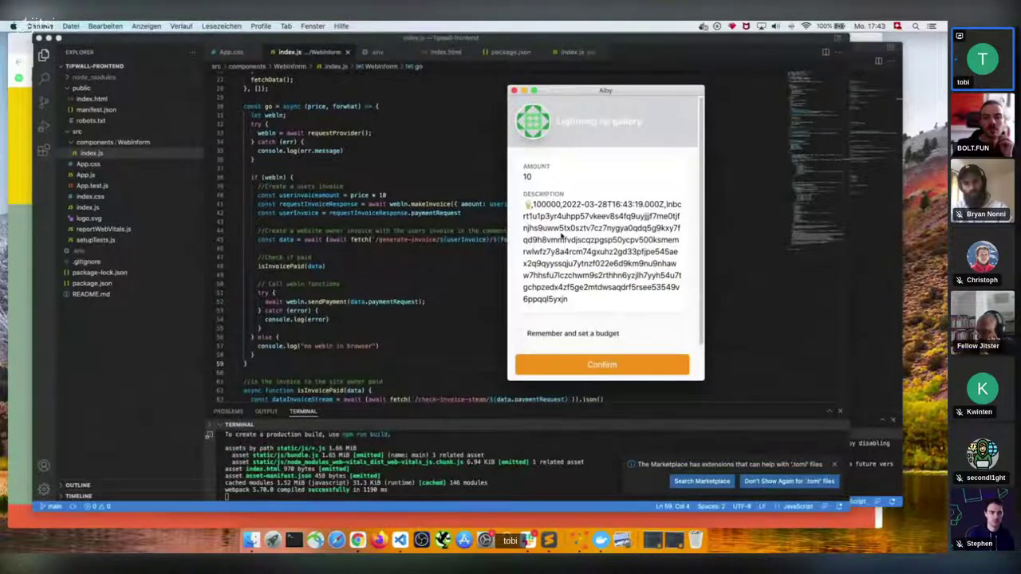
pyautogui.hotkey('ctrl', 'Up')
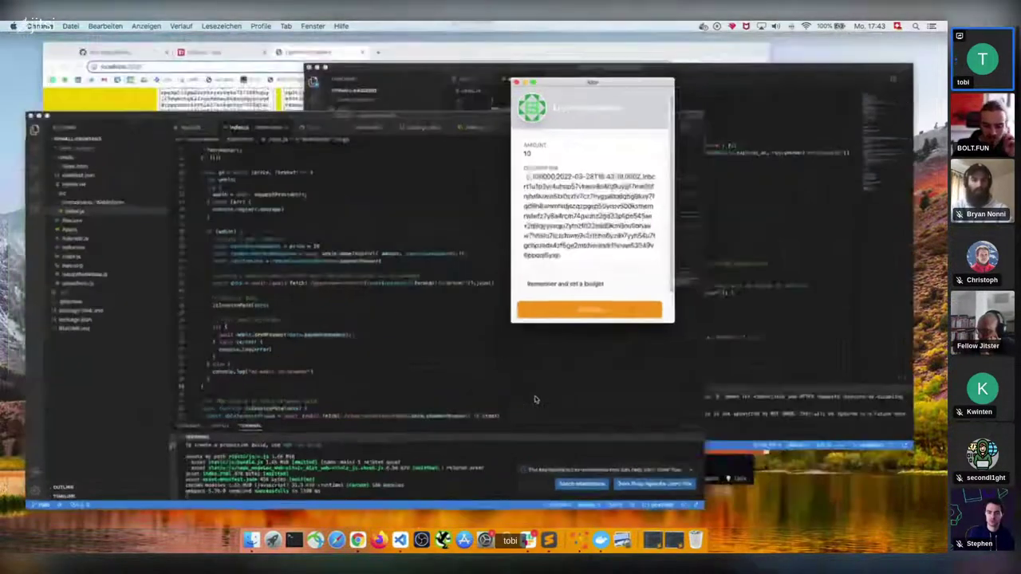
pyautogui.click(385, 206)
pyautogui.scroll(5, 385, 206)
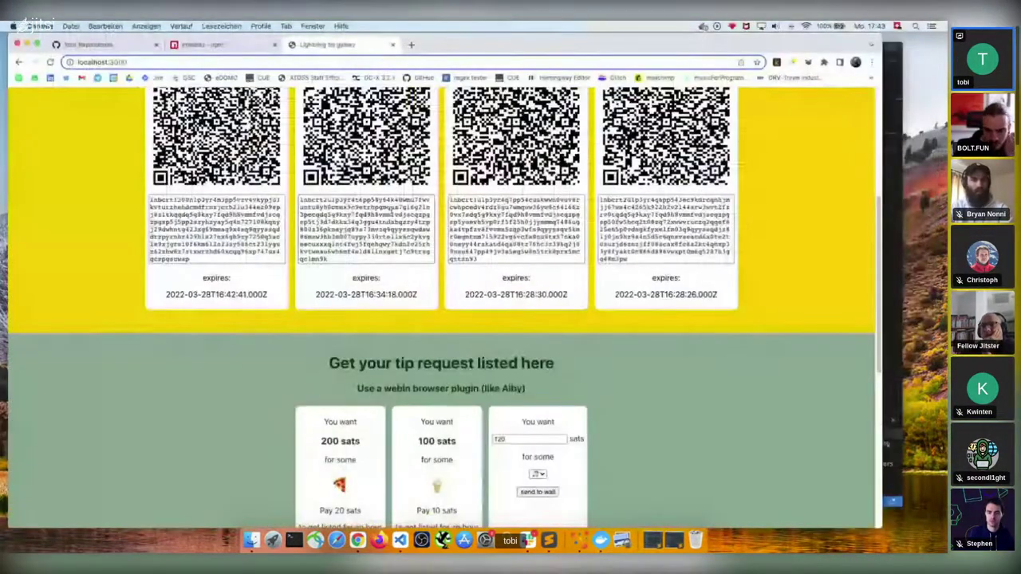
# - Scroll the tip gallery page back up to the top
pyautogui.scroll(2, 760, 277)
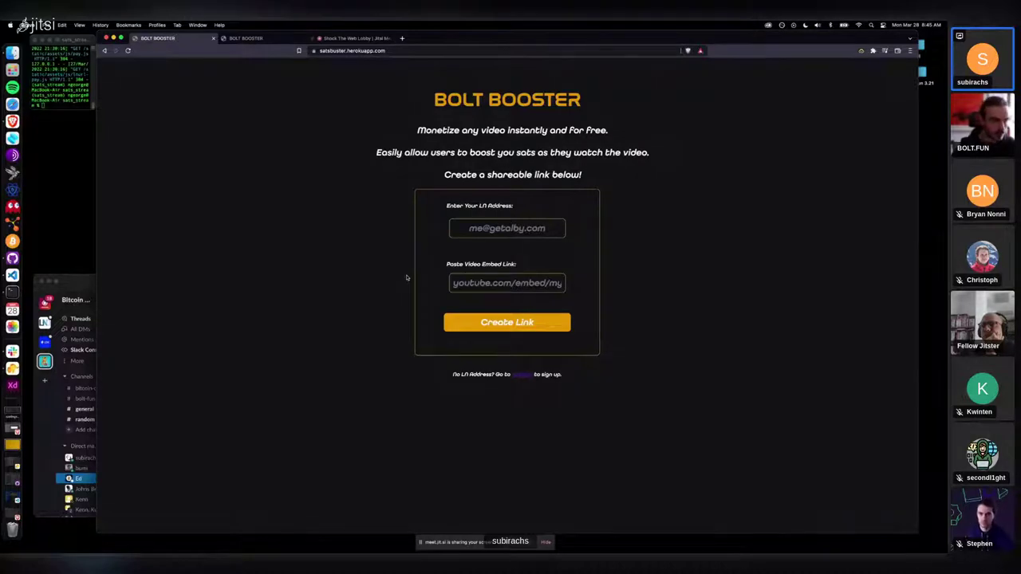
# - Autofill the saved Lightning address and YouTube embed URL, then create the shareable boost link
pyautogui.click(506, 228)
pyautogui.click(502, 248)
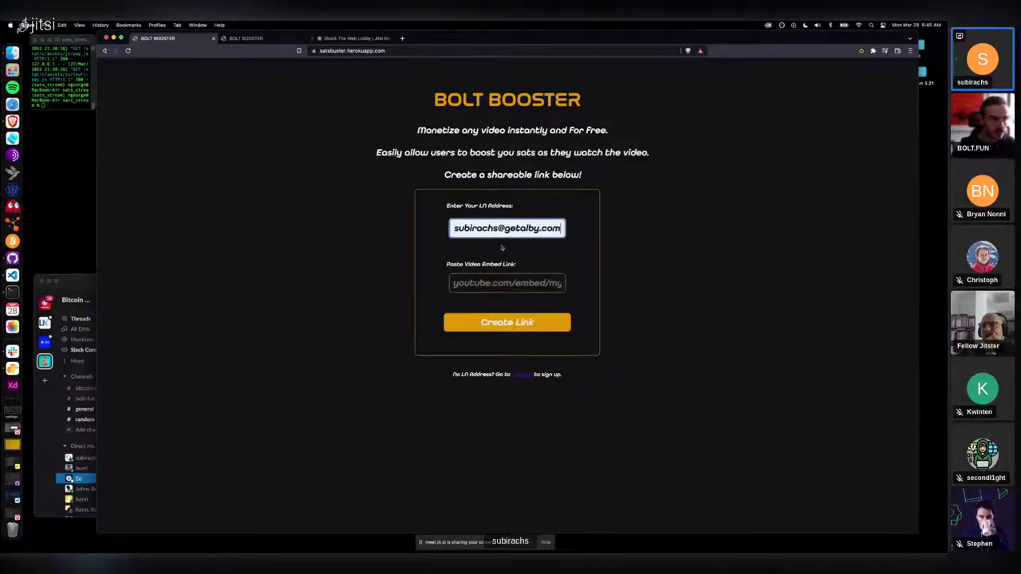
pyautogui.click(510, 278)
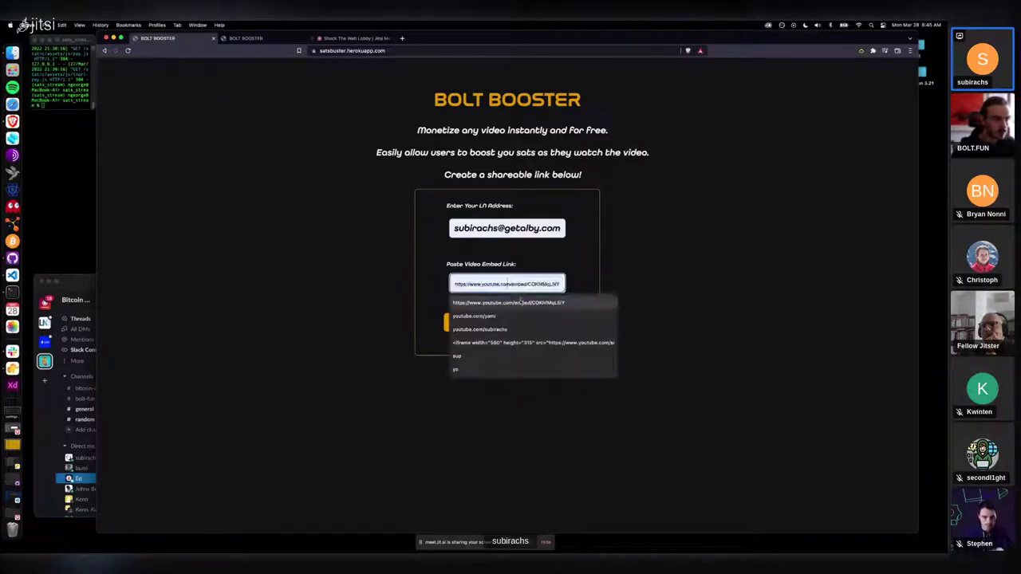
pyautogui.click(520, 302)
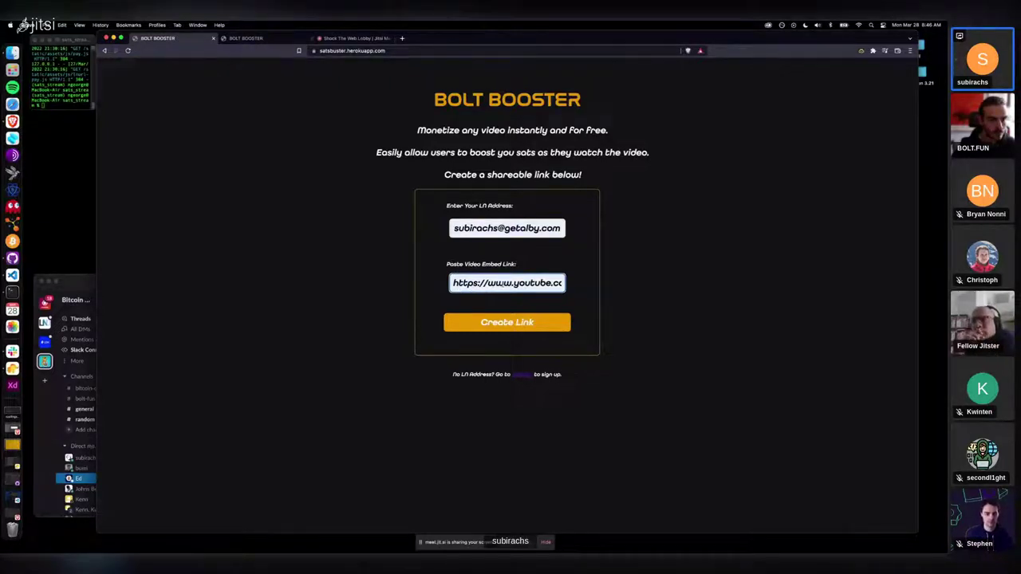
pyautogui.click(509, 323)
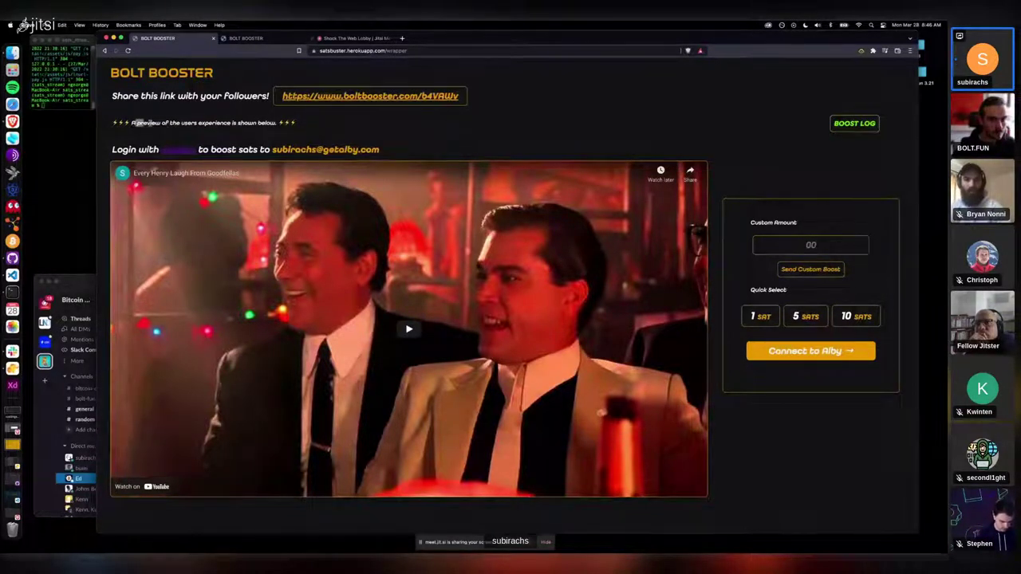
# - Open the generated boost link in a second tab and switch to it
pyautogui.tripleClick(174, 125)
pyautogui.click(743, 265)
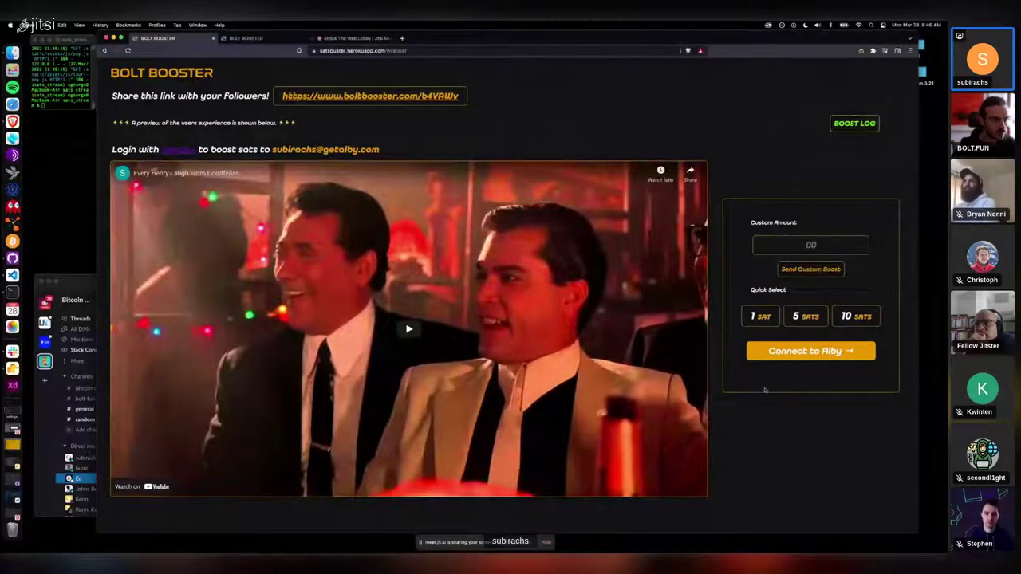
pyautogui.click(250, 39)
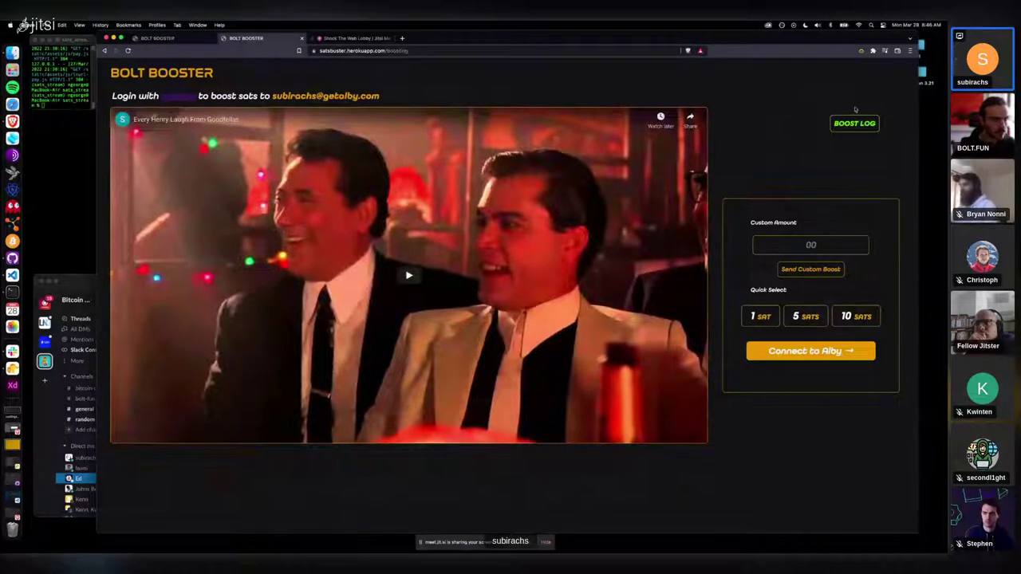
# - Delete this site's saved connection in the Alby extension and close the popup
pyautogui.click(861, 51)
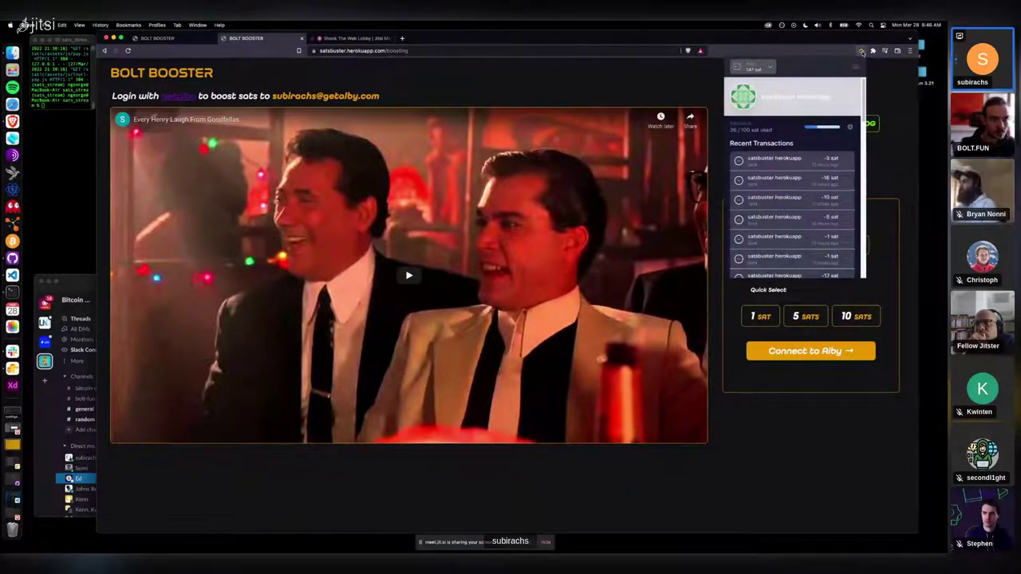
pyautogui.click(851, 127)
pyautogui.click(785, 156)
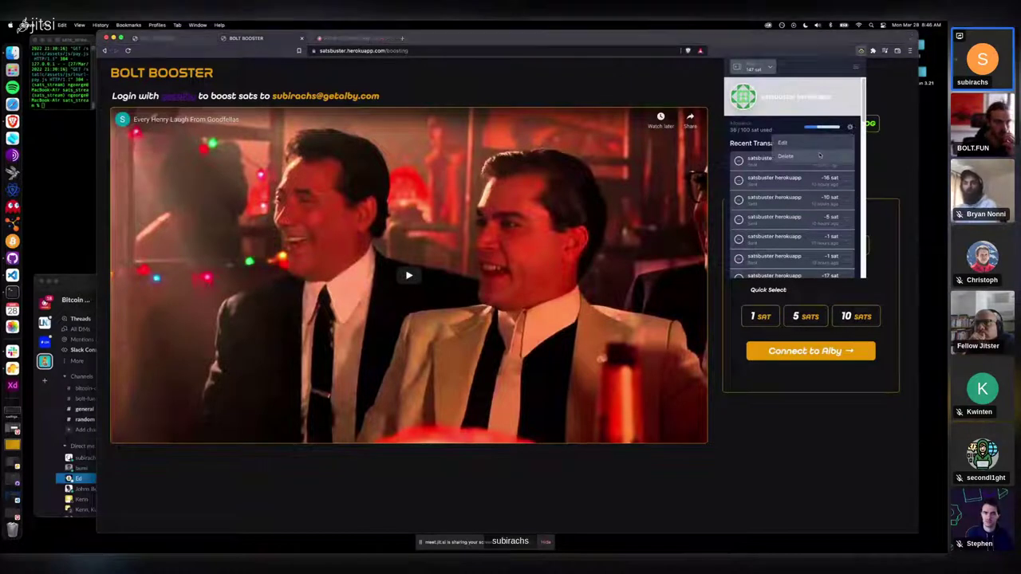
pyautogui.click(511, 209)
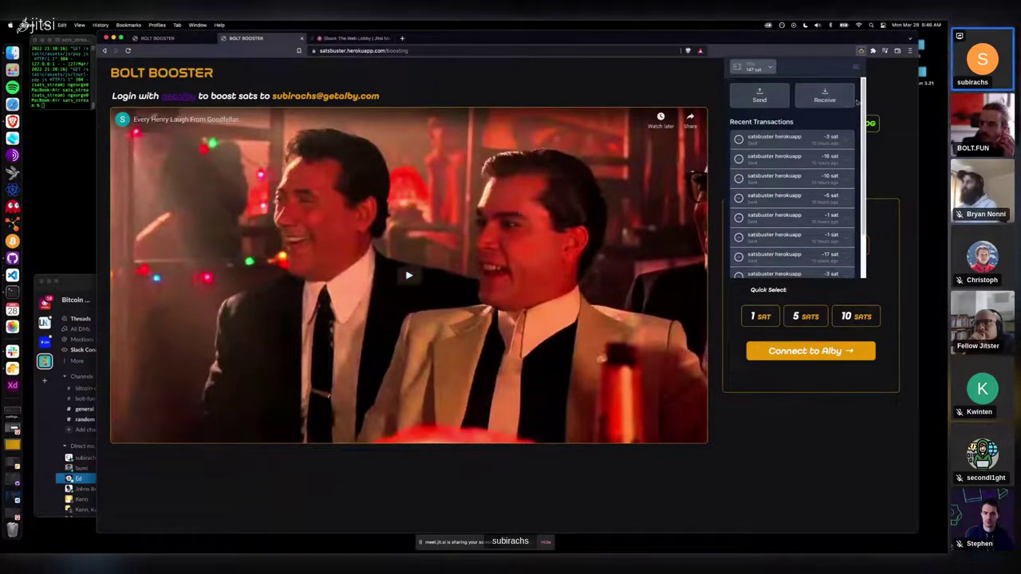
pyautogui.click(860, 53)
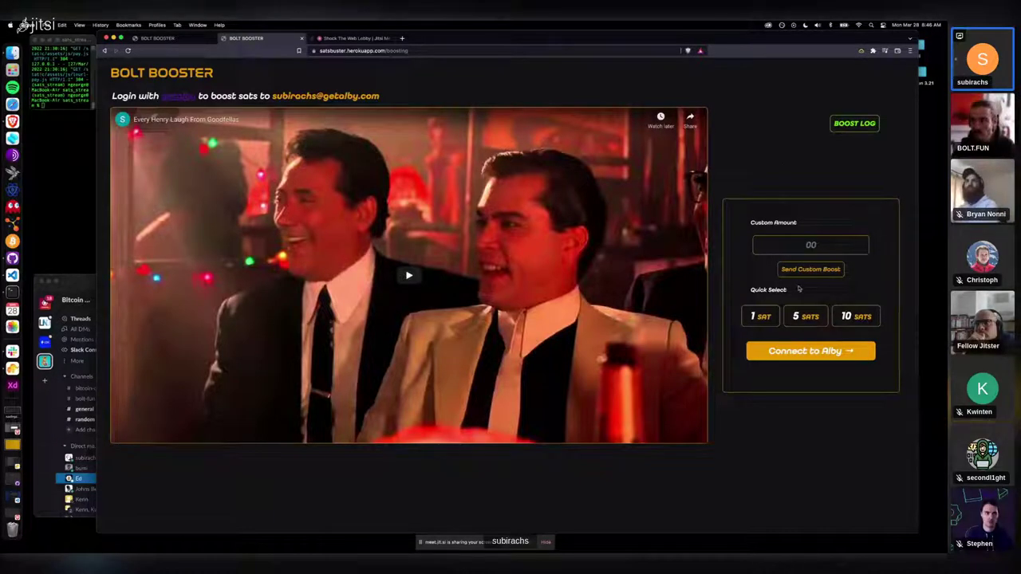
# - Enable the Alby connection with Remember and a 100-sat budget, then play the Goodfellas clip
pyautogui.click(795, 352)
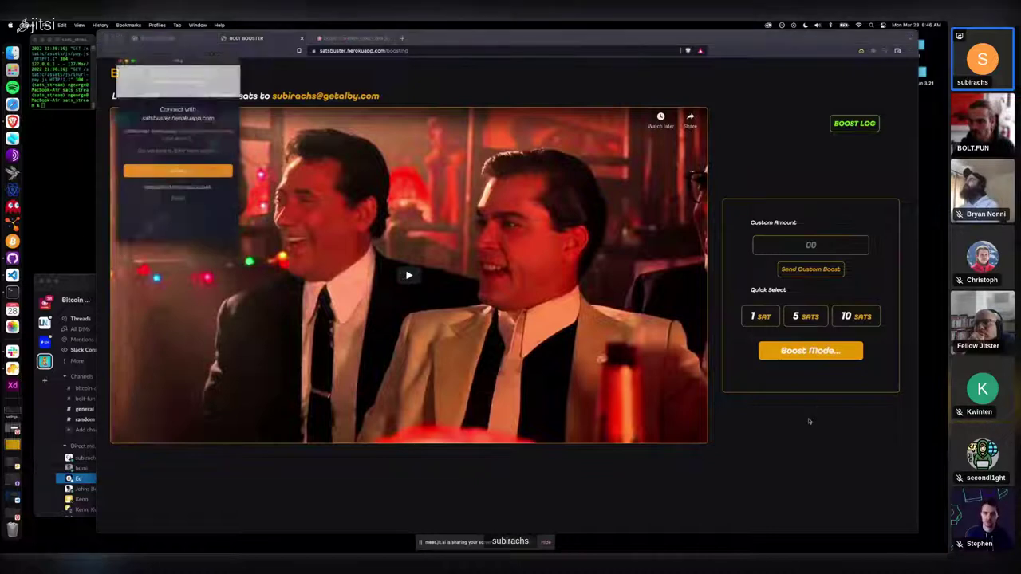
pyautogui.click(159, 174)
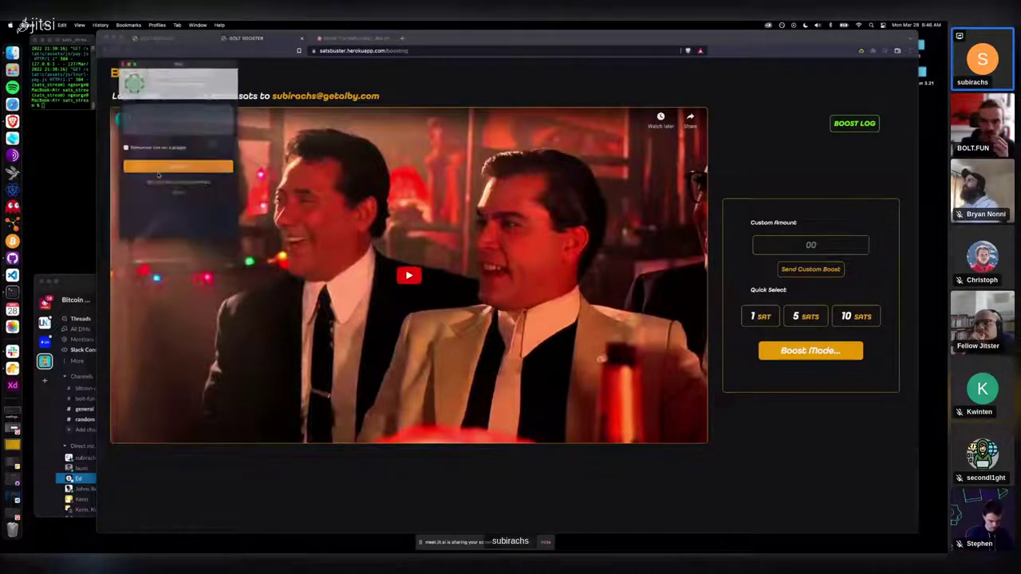
pyautogui.click(113, 146)
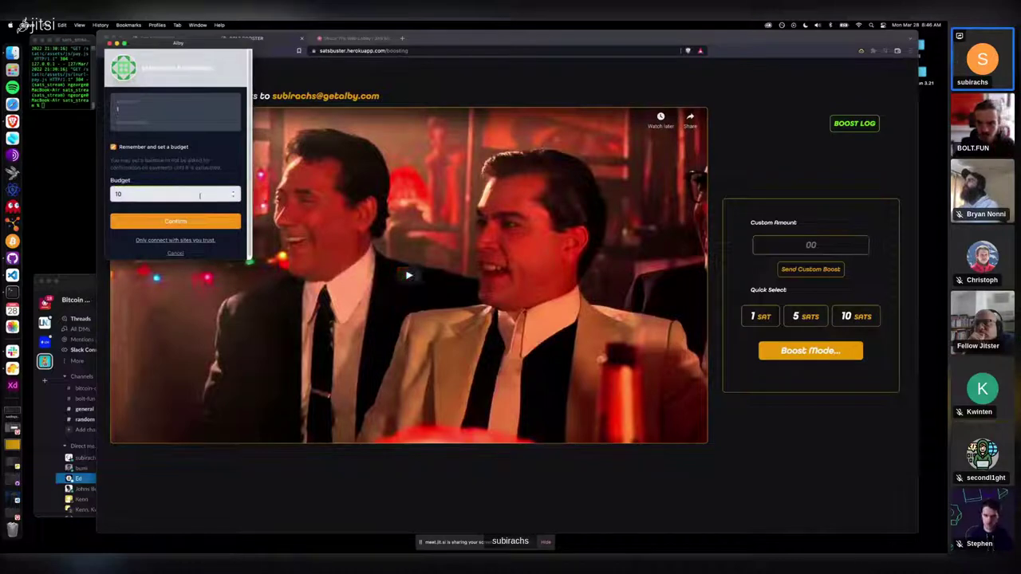
pyautogui.click(199, 195)
pyautogui.write('0')
pyautogui.click(195, 221)
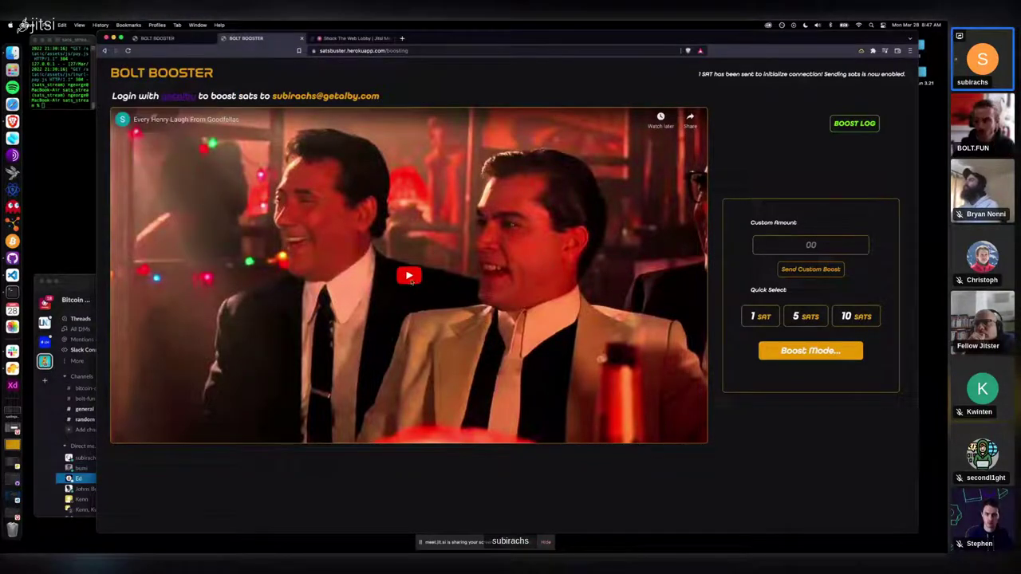
pyautogui.click(408, 276)
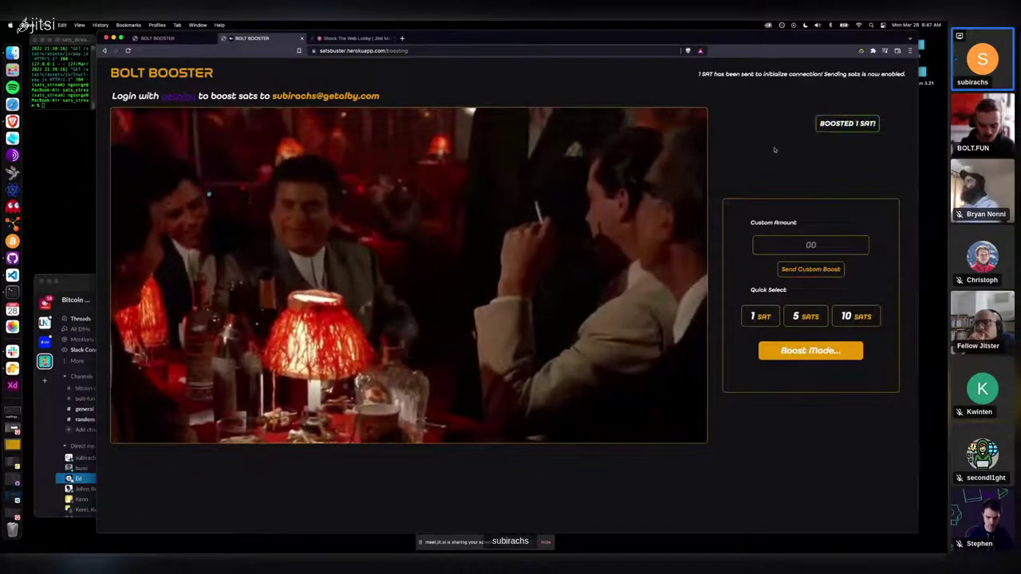
# - Highlight the sats-enabled message, boost 10 sats, then send a custom 32-sat boost
pyautogui.moveTo(698, 73); pyautogui.dragTo(891, 76)
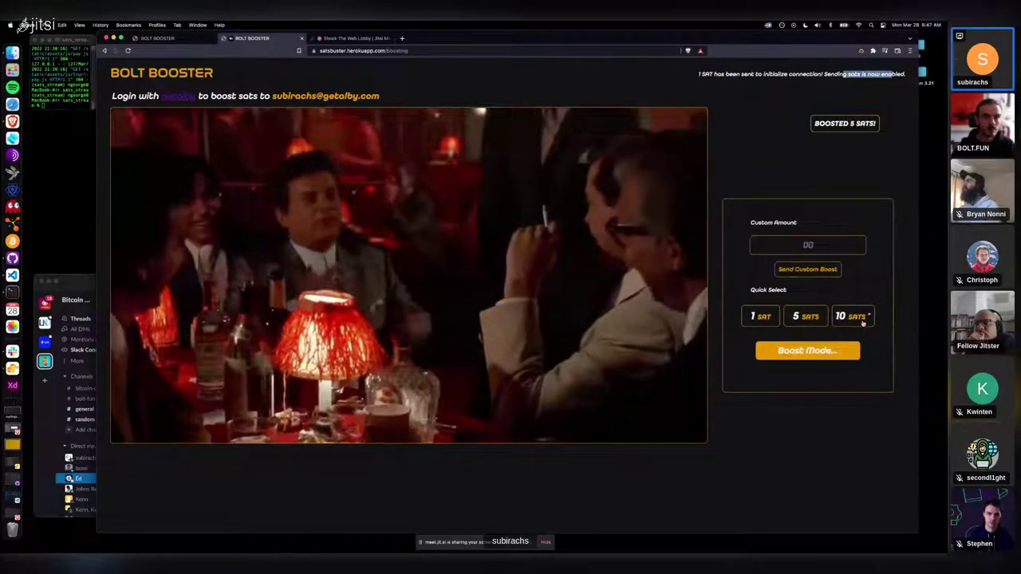
pyautogui.click(851, 316)
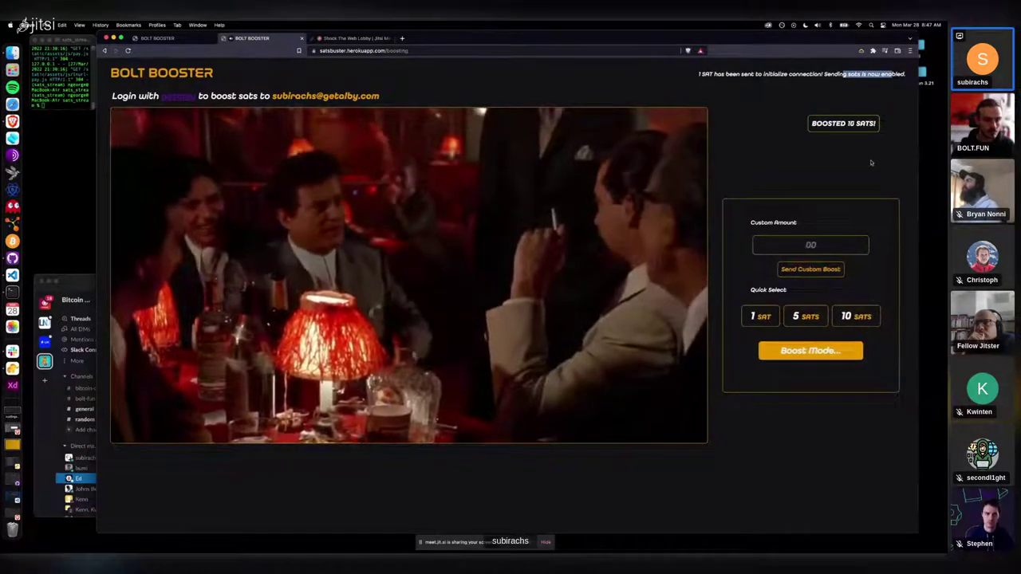
pyautogui.click(810, 245)
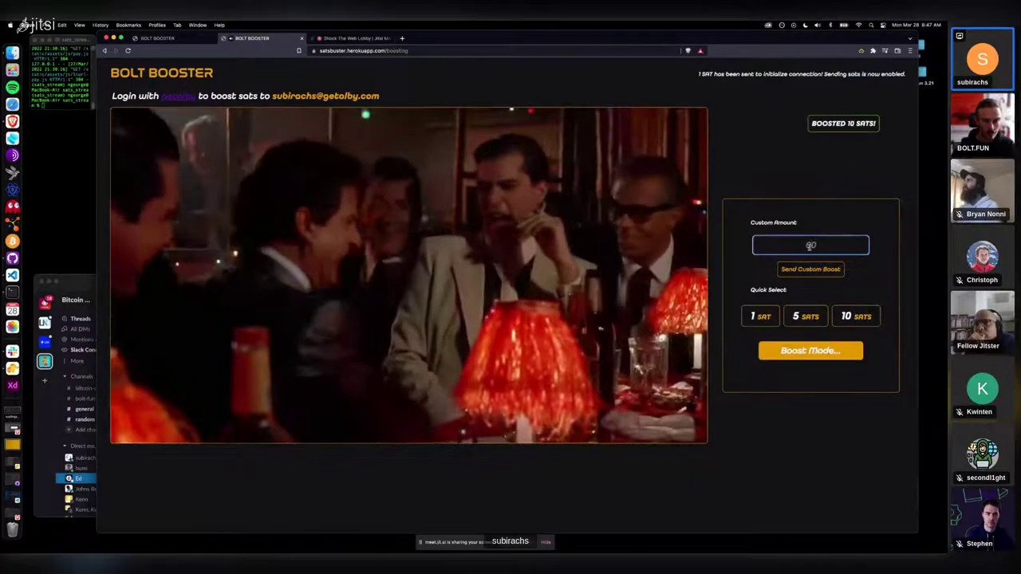
pyautogui.write('32')
pyautogui.click(798, 270)
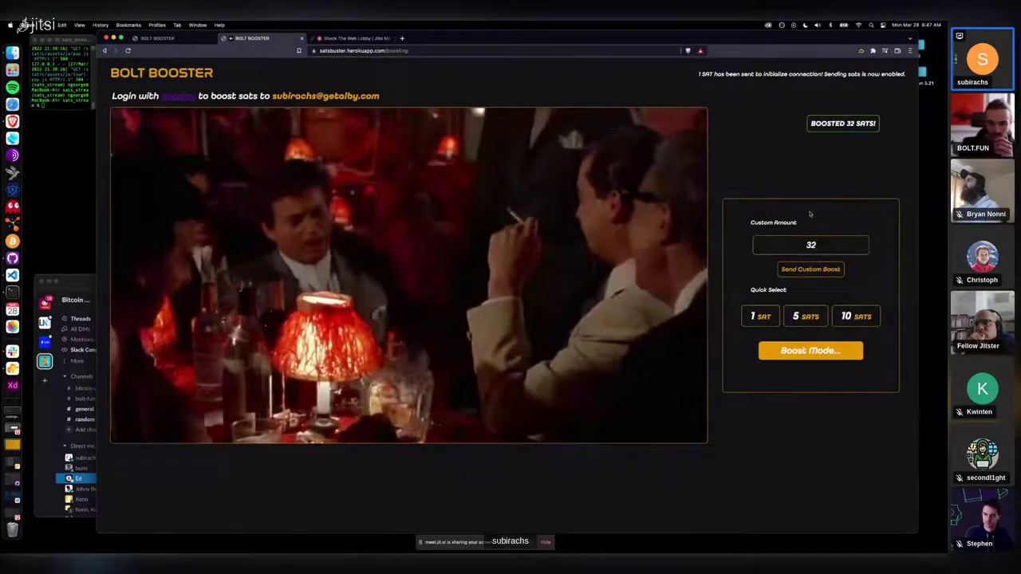
# - Replace the custom amount with 25 and send a 25-sat boost
pyautogui.click(814, 244)
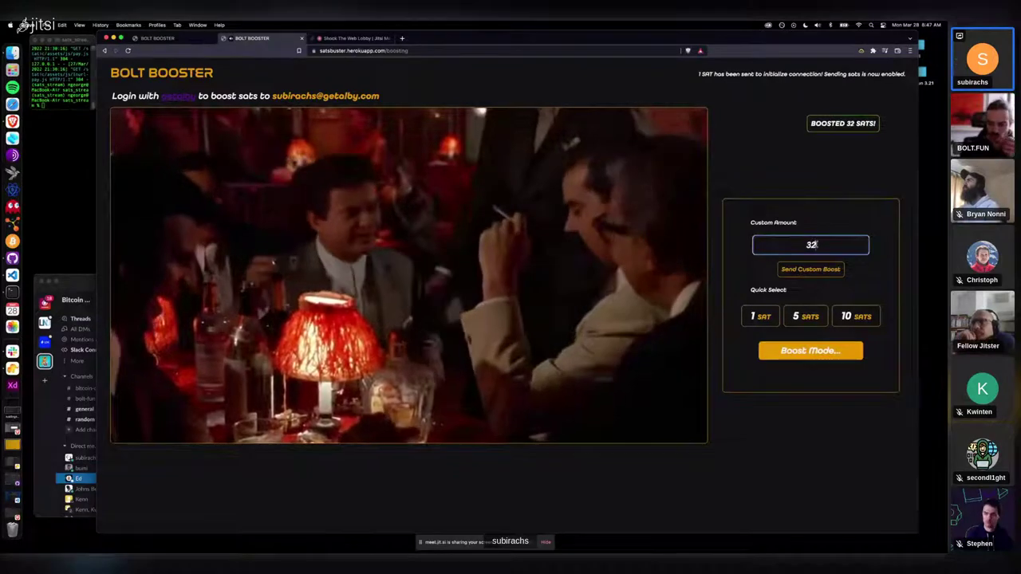
pyautogui.press('BackSpace')
pyautogui.press('BackSpace')
pyautogui.write('25')
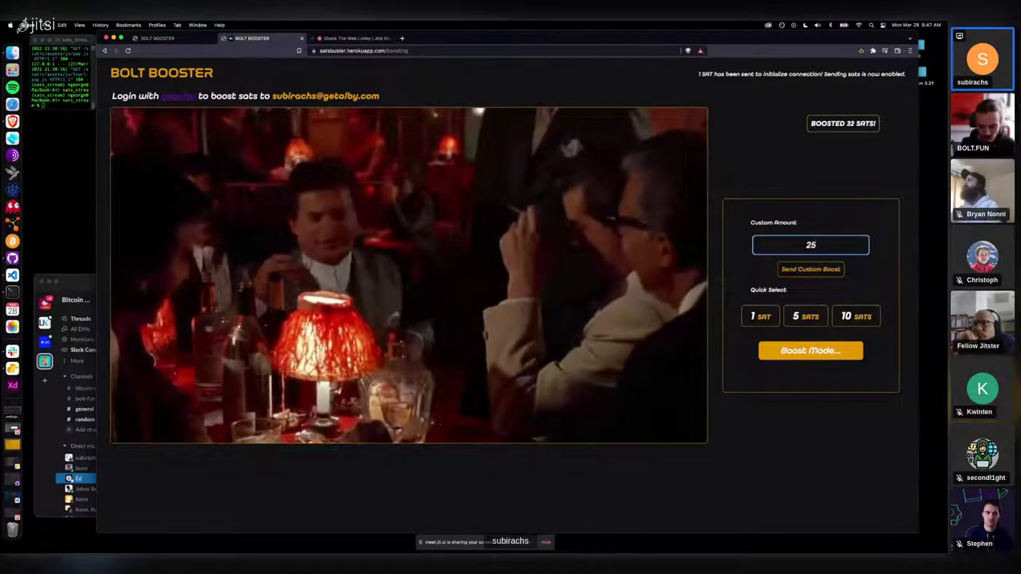
pyautogui.click(822, 270)
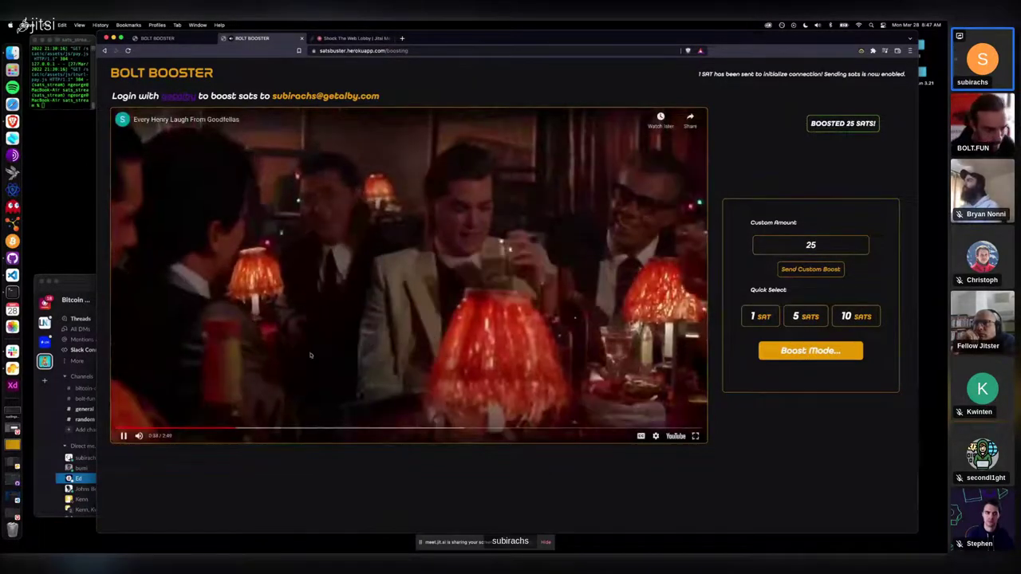
# - Pause the Goodfellas clip at 0:36
pyautogui.click(123, 435)
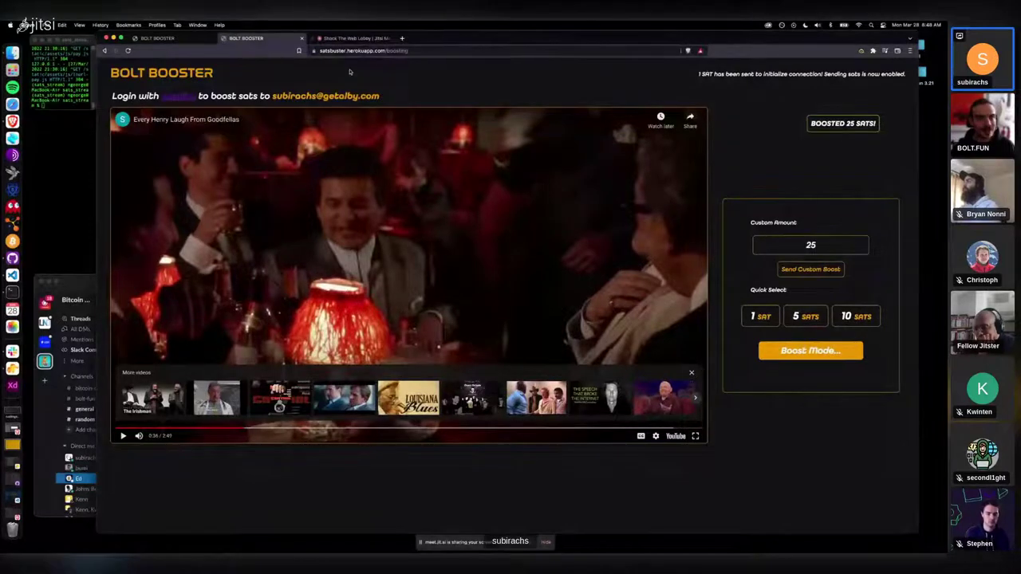
# - Return to the Shock The Web Lobby call tab and select its meeting URL
pyautogui.click(348, 38)
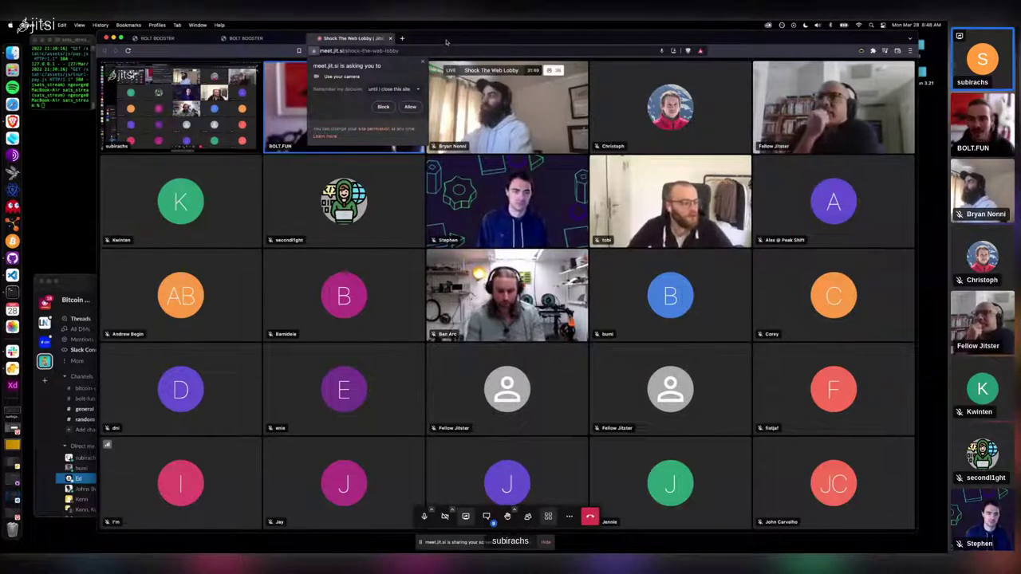
pyautogui.click(359, 50)
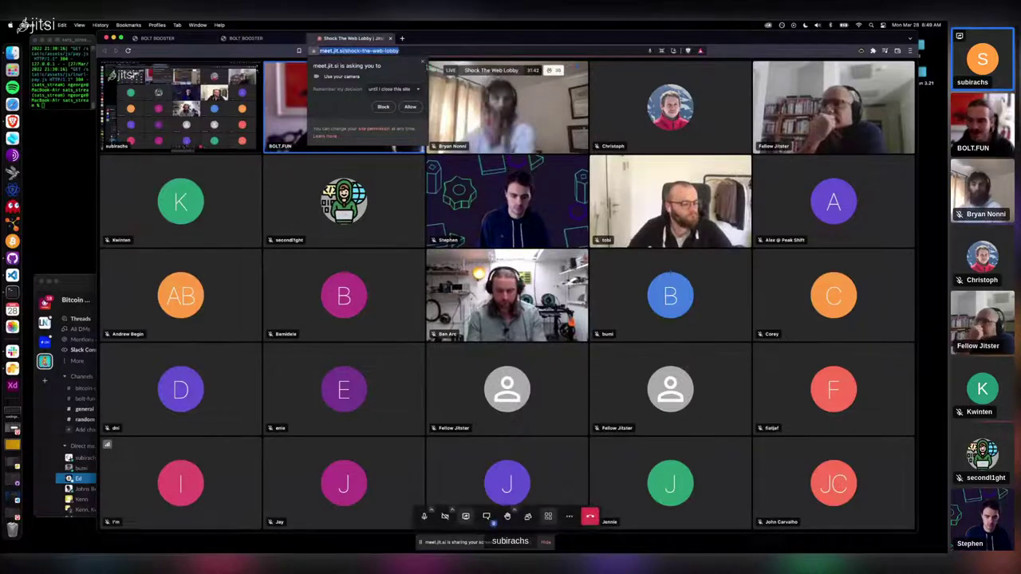
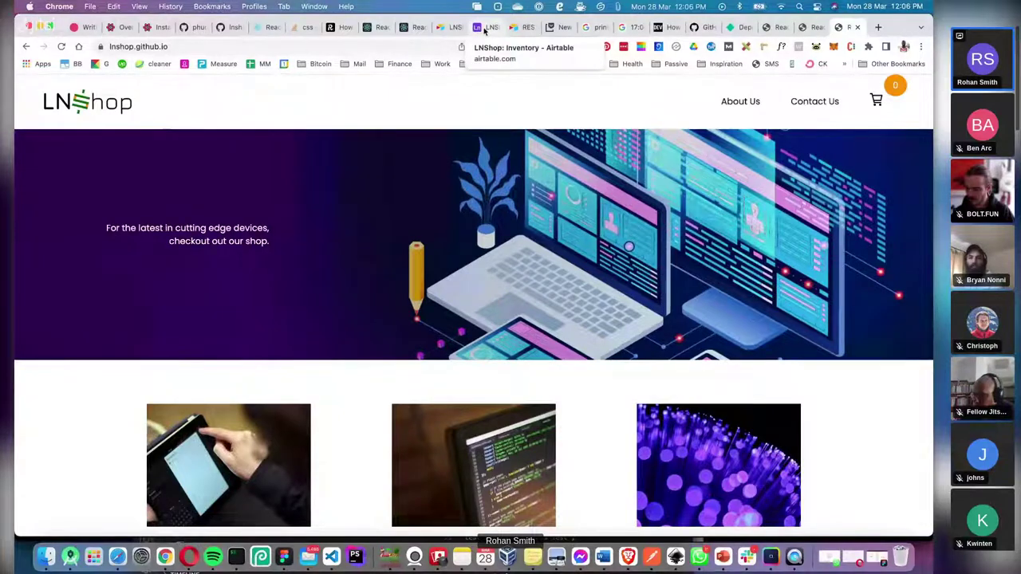
# - Switch to the Airtable 'LNShop: Inventory' tab to view the four Hot tech records
pyautogui.click(482, 28)
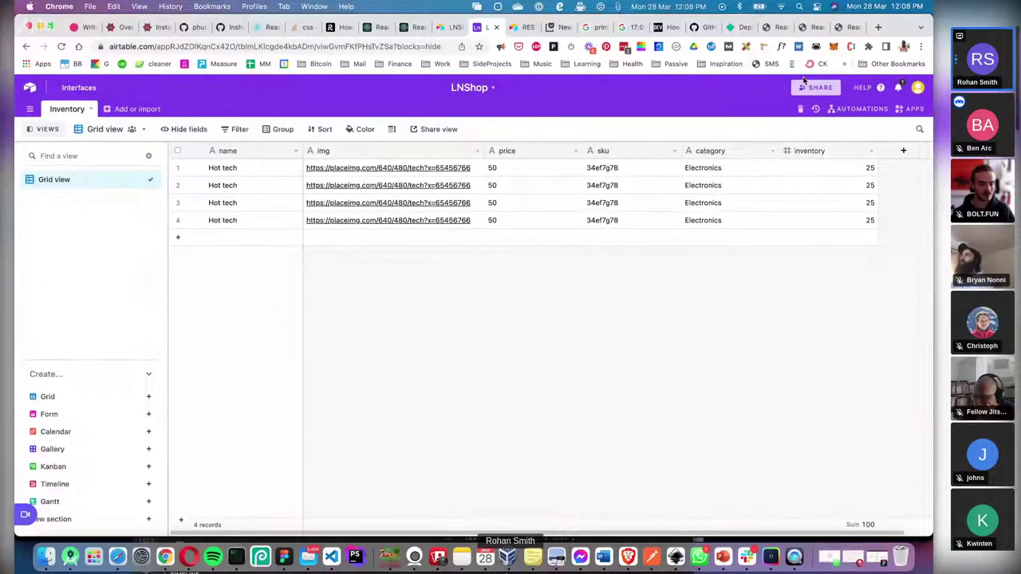
# - Glance at the GitHub Docs tab, then return to the lnshop.github.io storefront
pyautogui.click(697, 27)
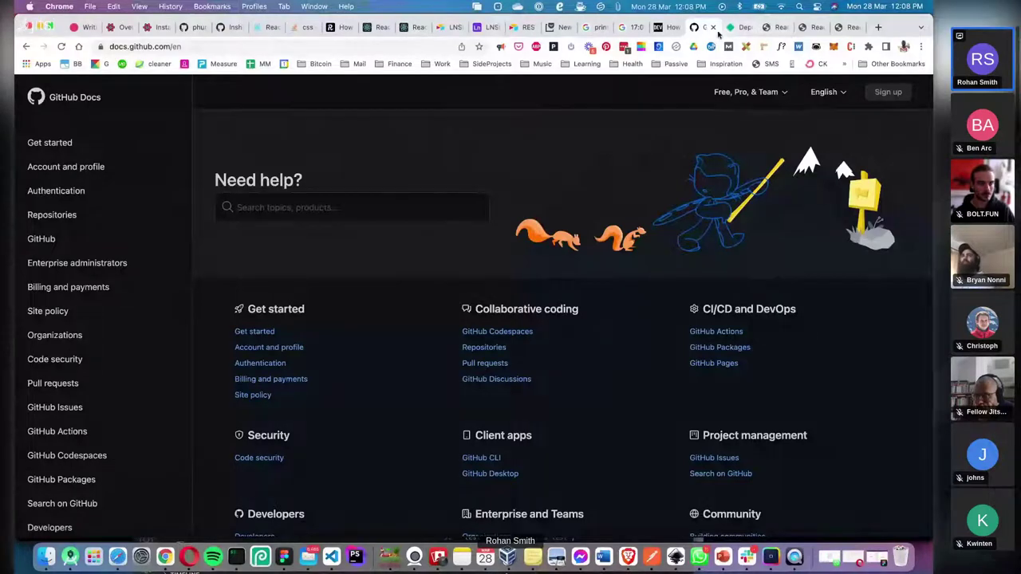
pyautogui.click(852, 29)
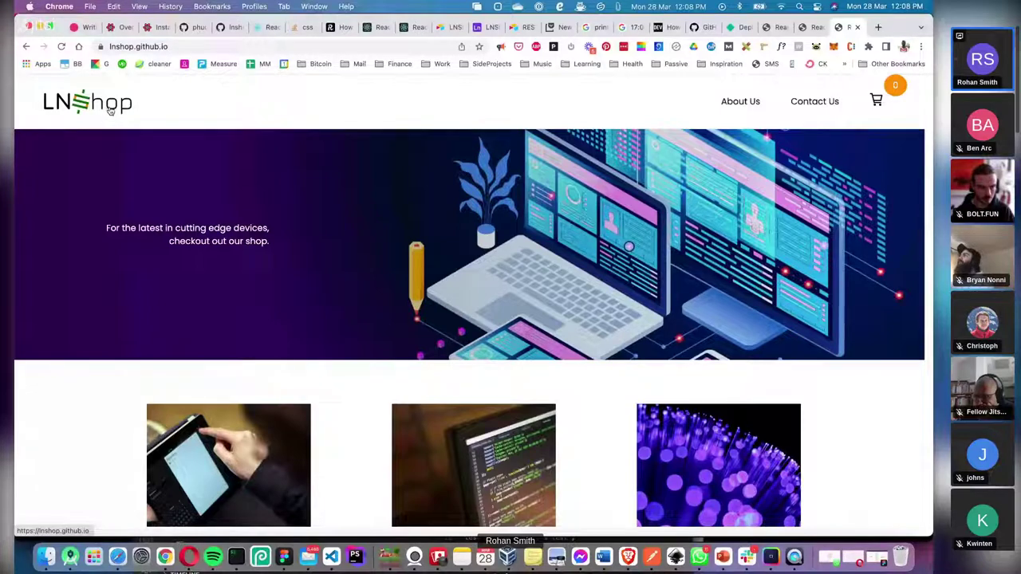
# - Open the celadon-chimera-2960a9.netlify.app deploy from Netlify in a new tab, then return to lnshop.github.io
pyautogui.click(740, 27)
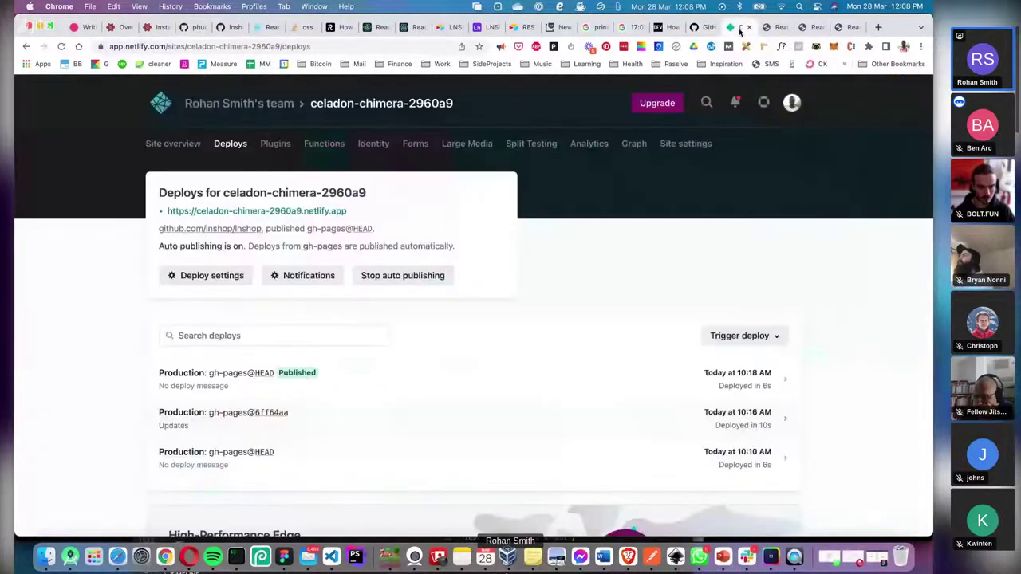
pyautogui.click(317, 213)
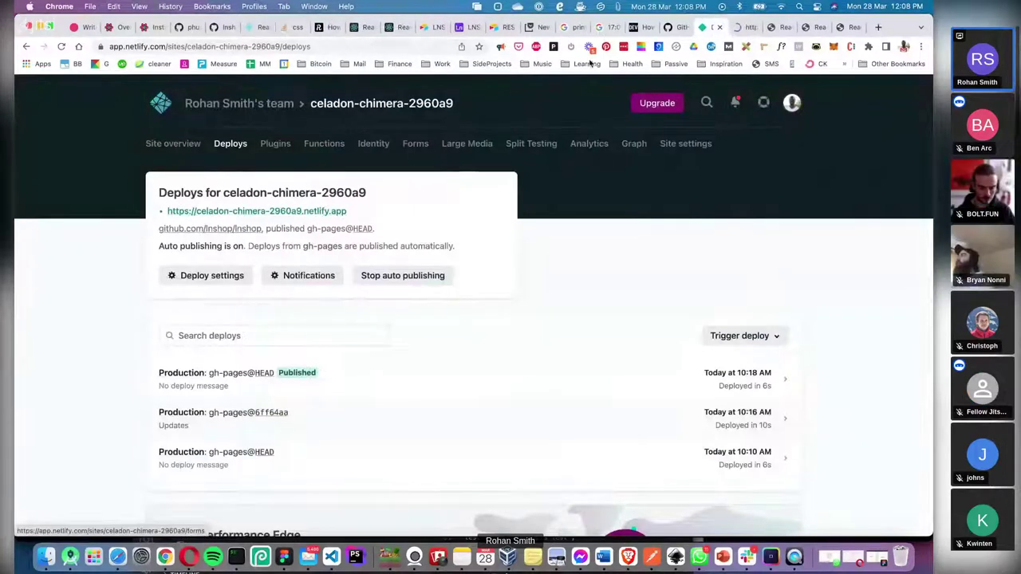
pyautogui.click(745, 30)
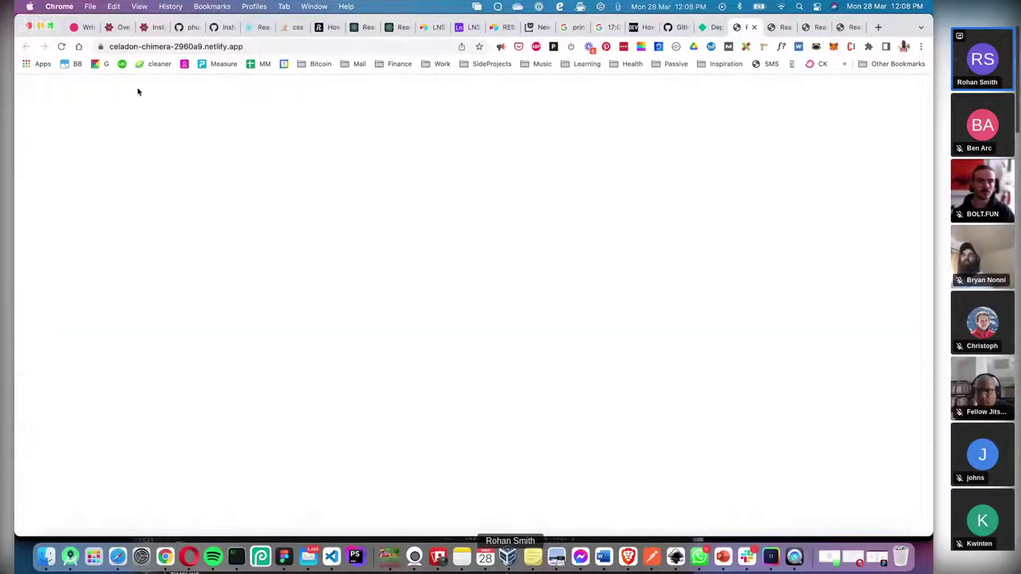
pyautogui.click(847, 28)
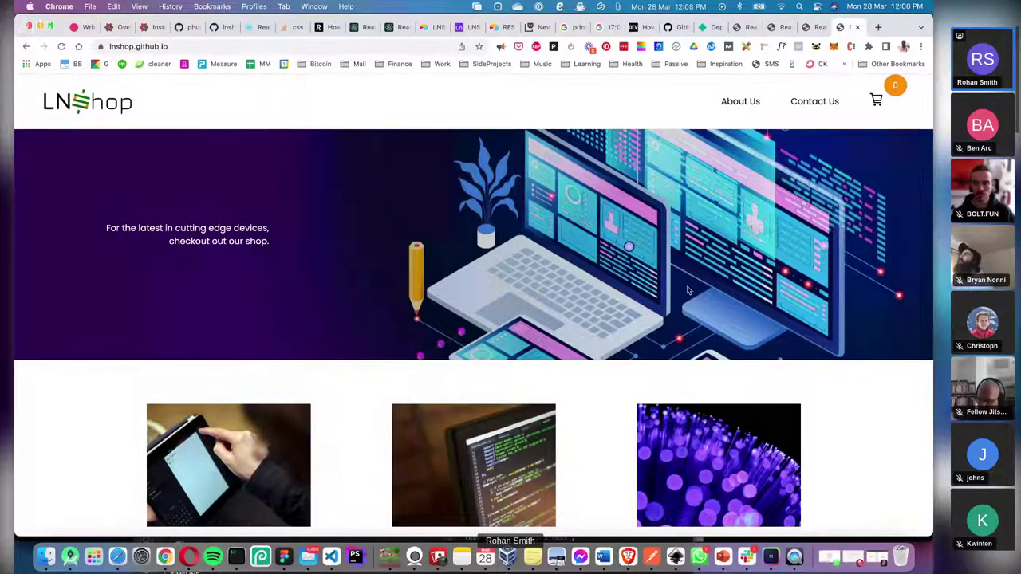
# - Add Hot tech (twice), Cutting Edge Device and Intel Inside to the cart
pyautogui.scroll(-3, 638, 301)
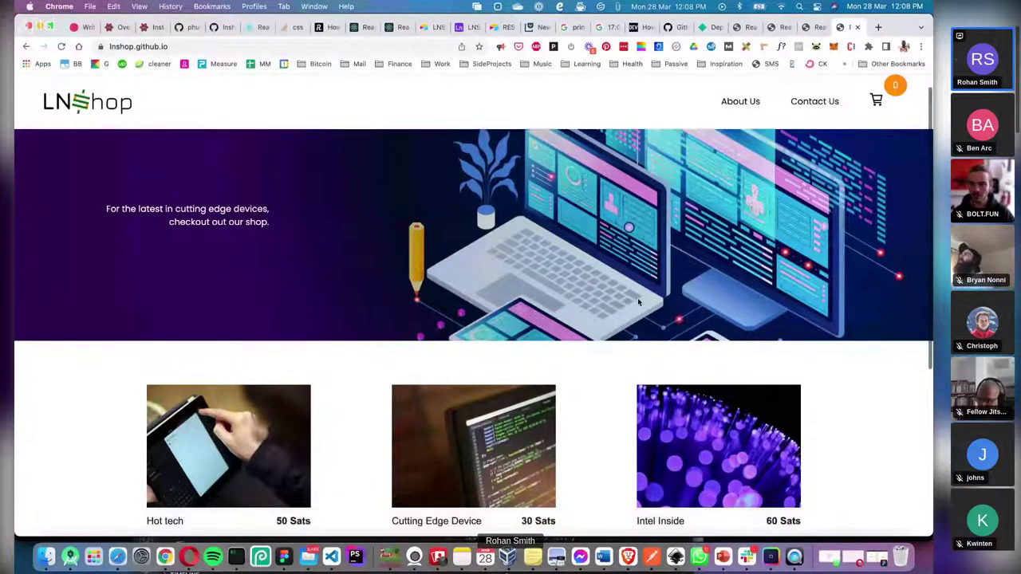
pyautogui.scroll(-5, 638, 301)
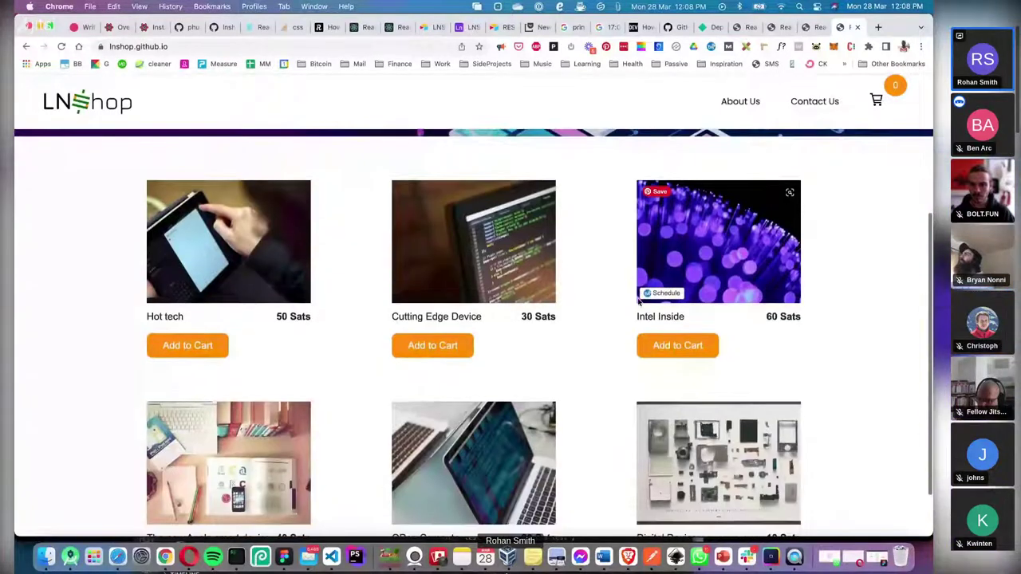
pyautogui.scroll(-2, 606, 346)
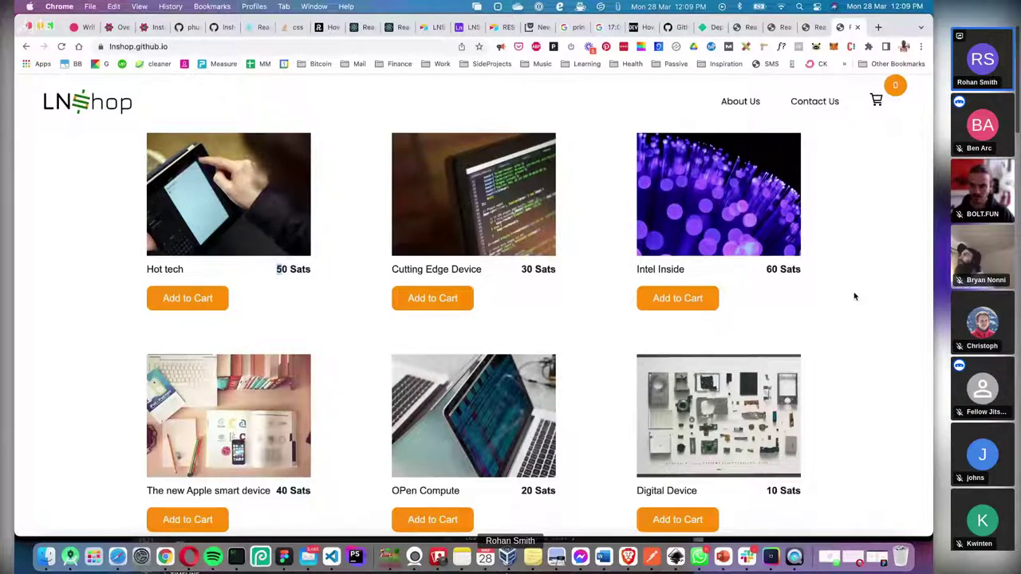
pyautogui.scroll(-1, 854, 296)
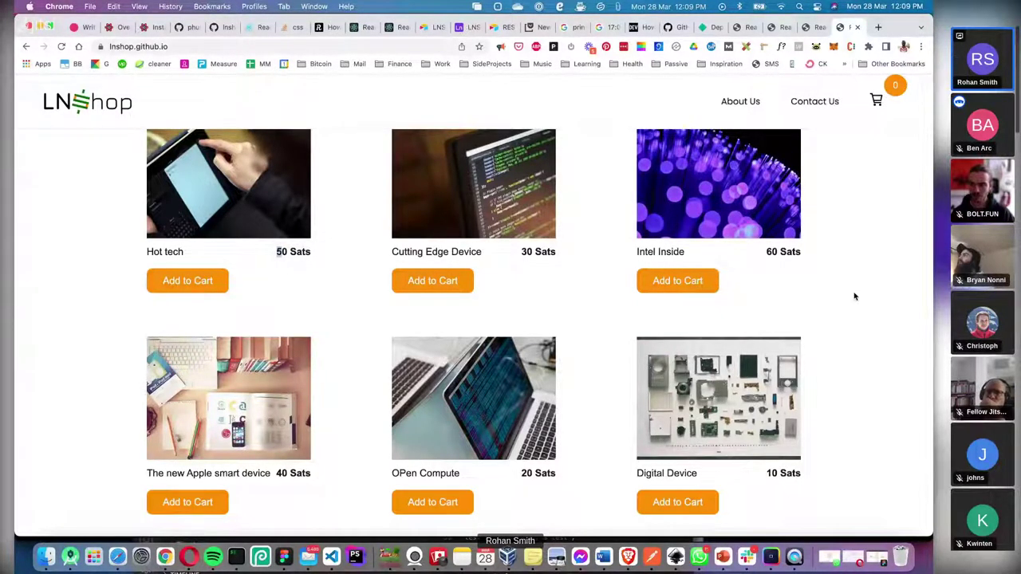
pyautogui.scroll(2, 854, 295)
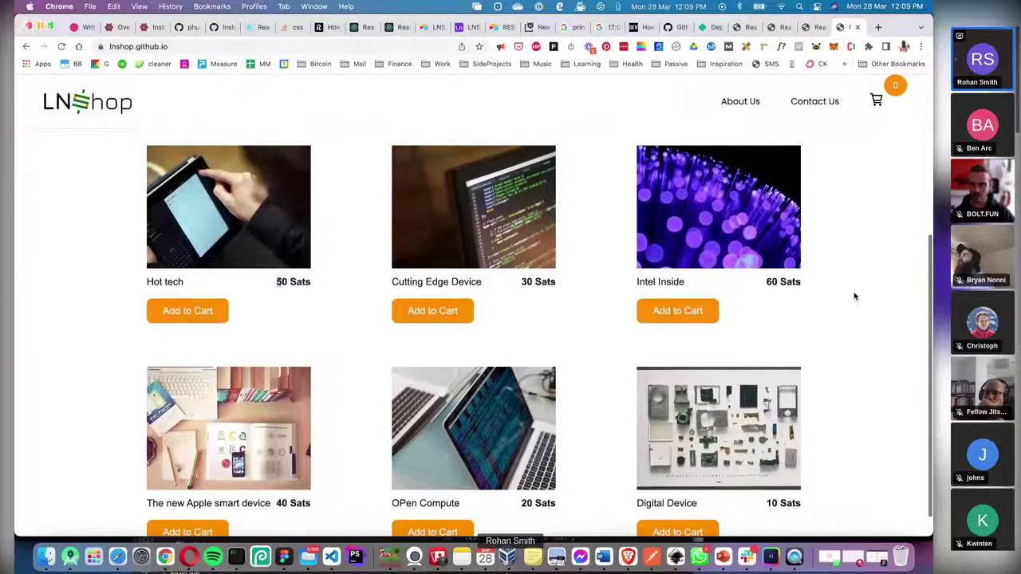
pyautogui.click(204, 316)
pyautogui.click(204, 316)
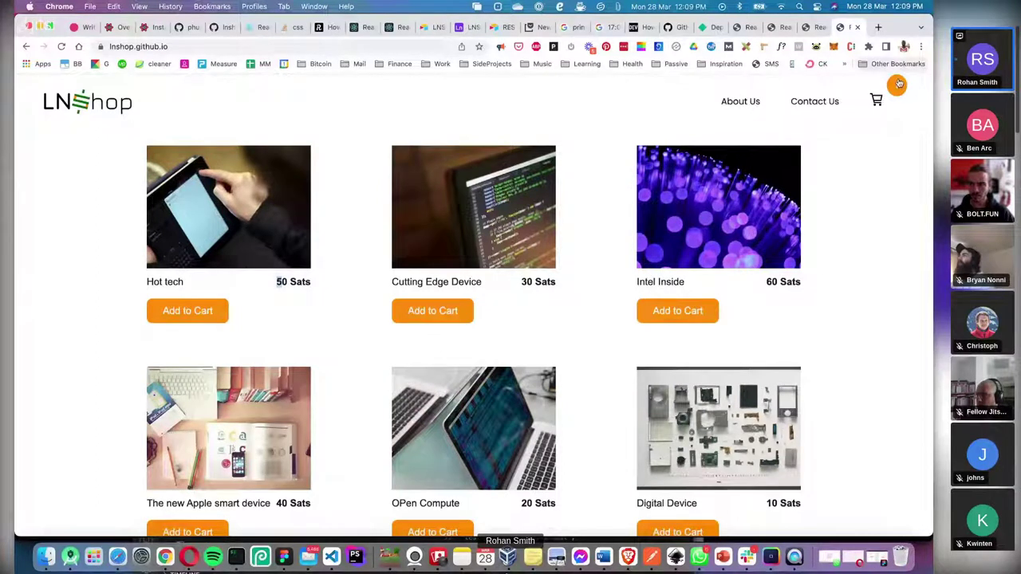
pyautogui.click(455, 317)
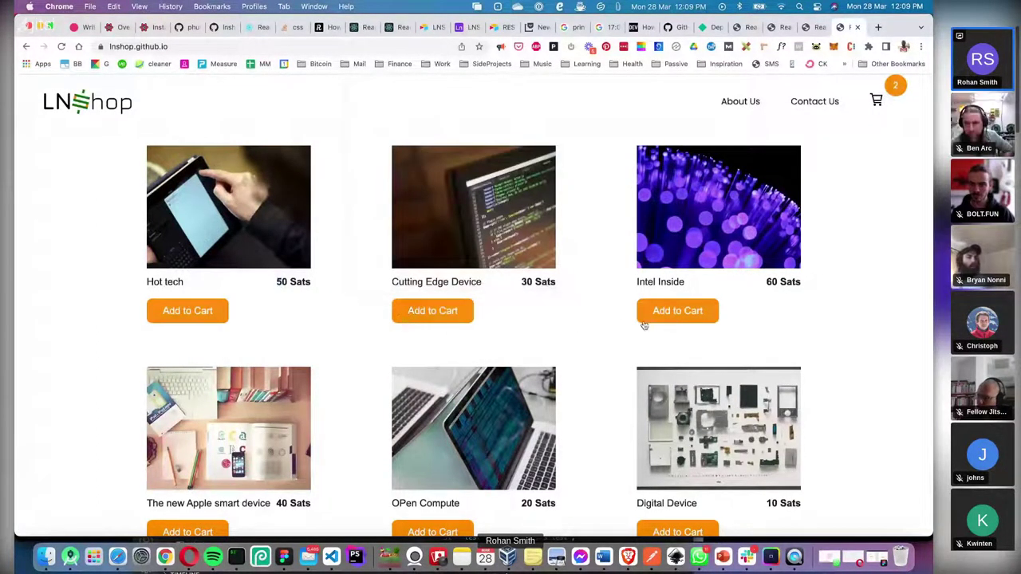
pyautogui.click(691, 313)
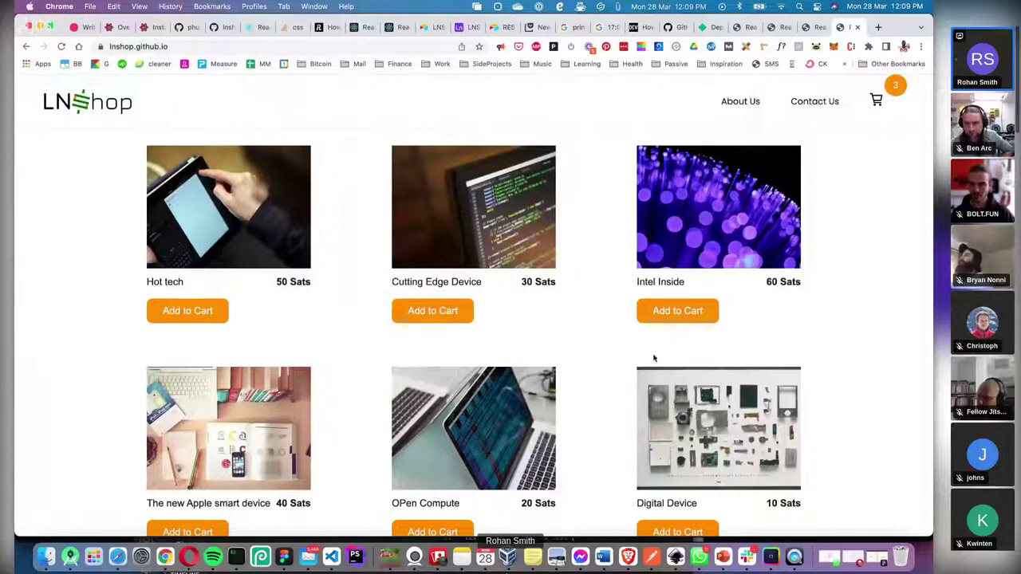
# - Add OPen Compute twice and The new Apple smart device to the cart
pyautogui.scroll(-1, 623, 452)
pyautogui.scroll(-2, 604, 400)
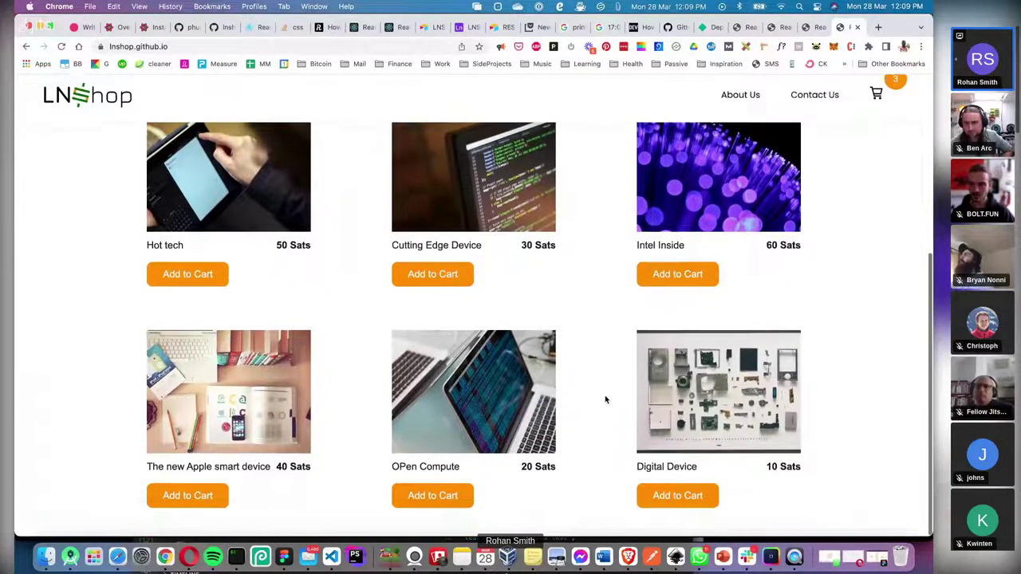
pyautogui.click(422, 503)
pyautogui.click(169, 504)
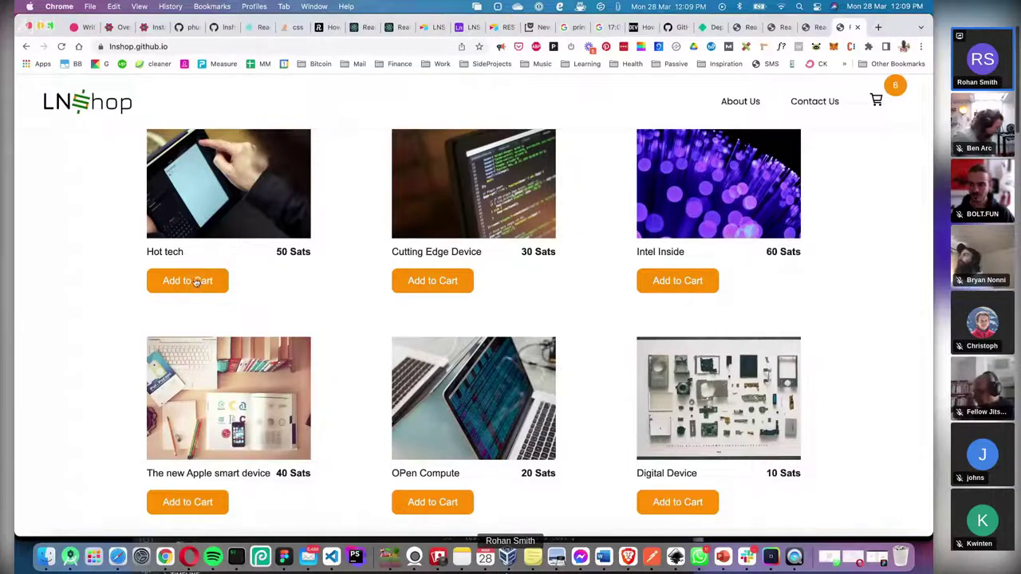
pyautogui.click(434, 509)
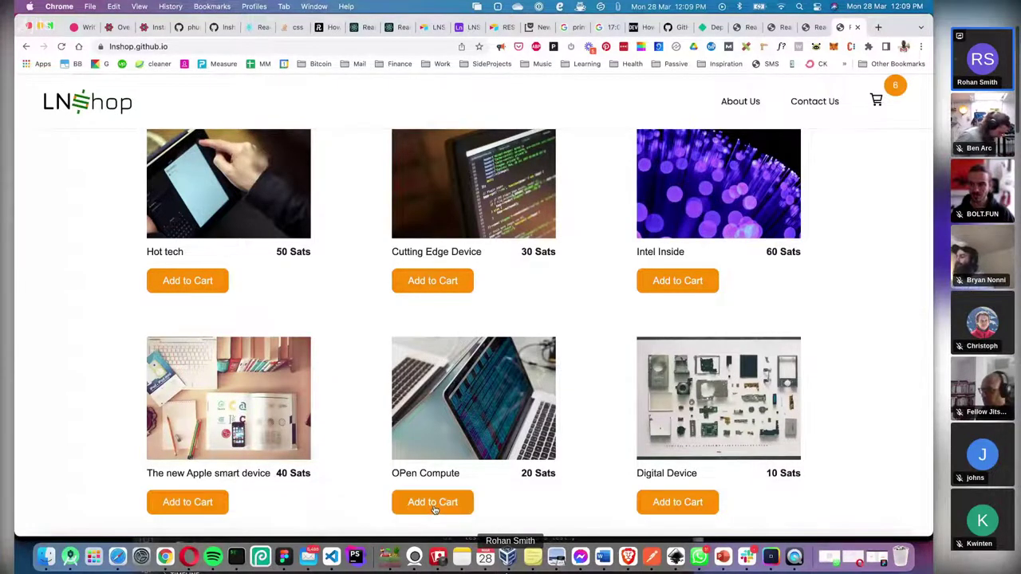
pyautogui.scroll(4, 592, 322)
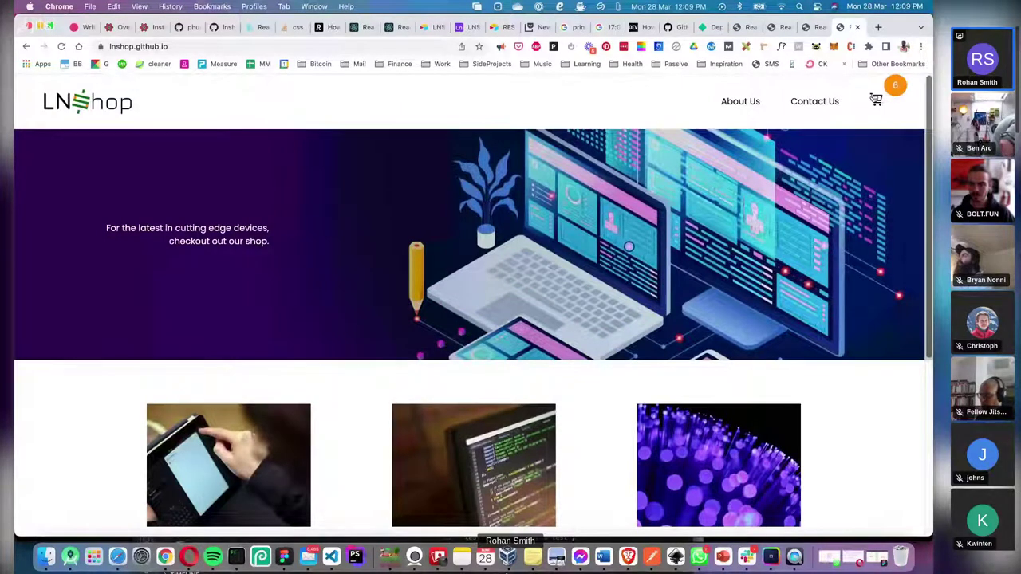
# - Review the 17-item cart and pay the 580 sat total with Lightning, confirming in Alby
pyautogui.click(875, 100)
pyautogui.scroll(-3, 502, 279)
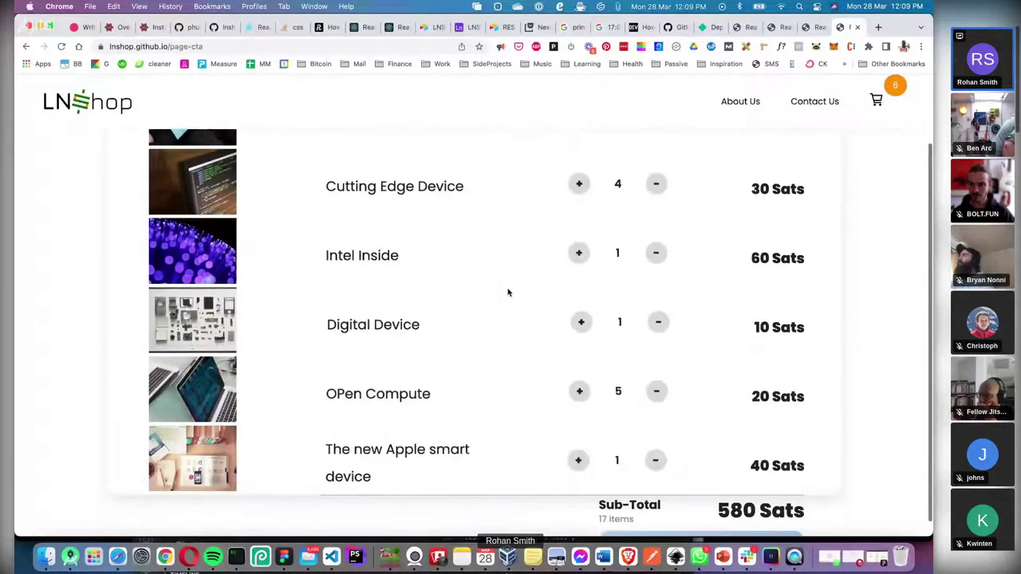
pyautogui.scroll(3, 507, 292)
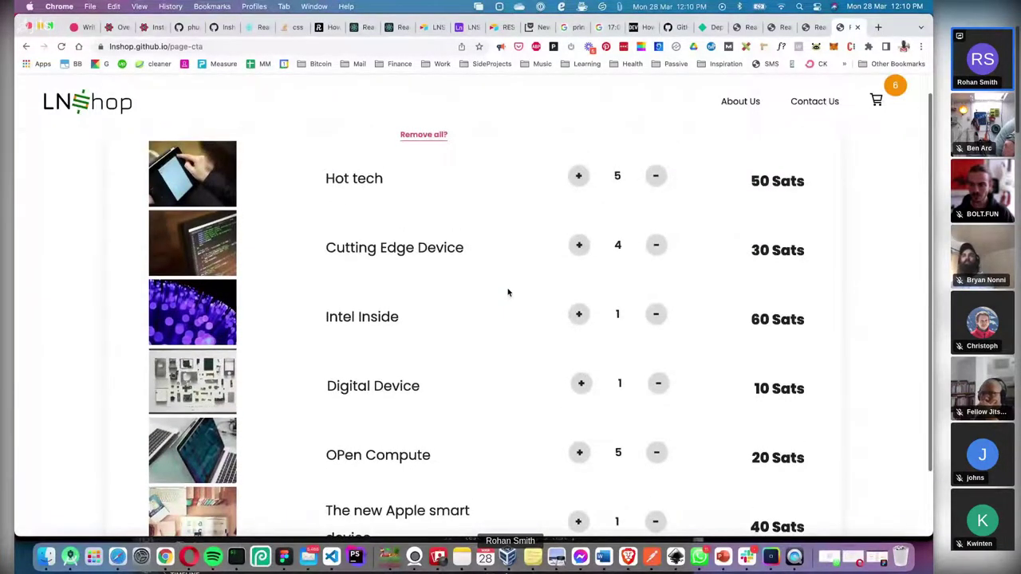
pyautogui.scroll(-3, 761, 296)
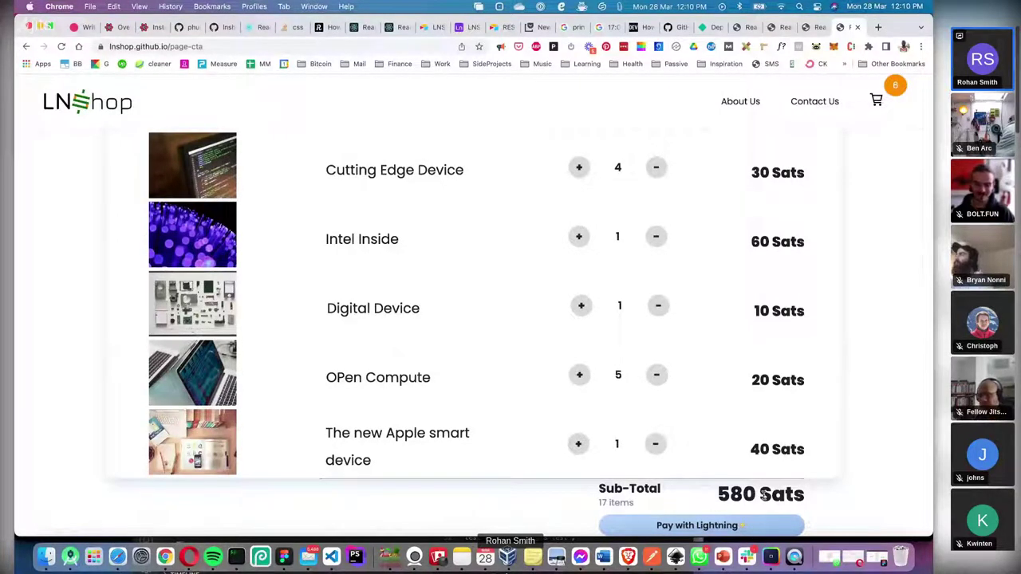
pyautogui.scroll(-1, 764, 496)
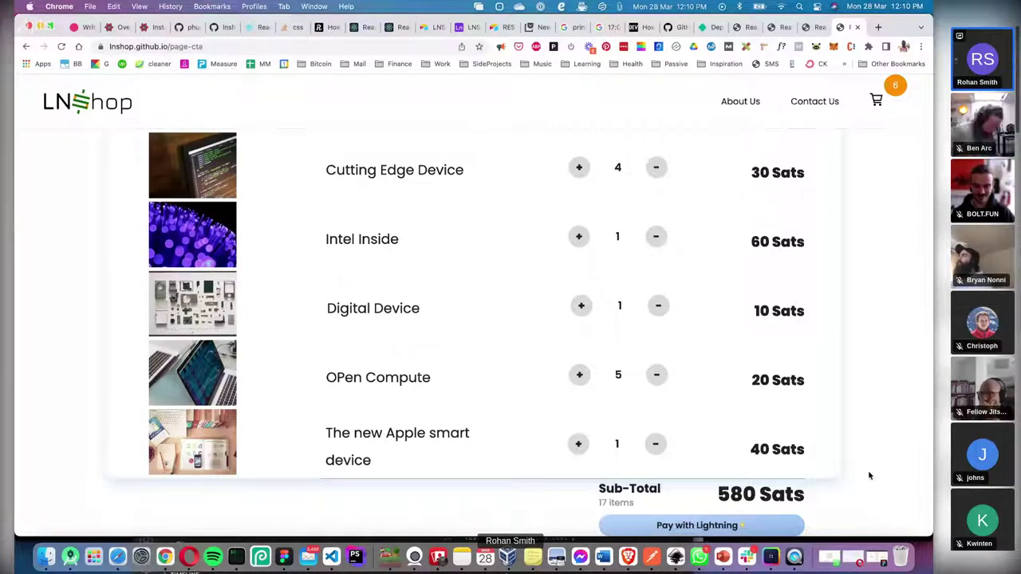
pyautogui.click(787, 524)
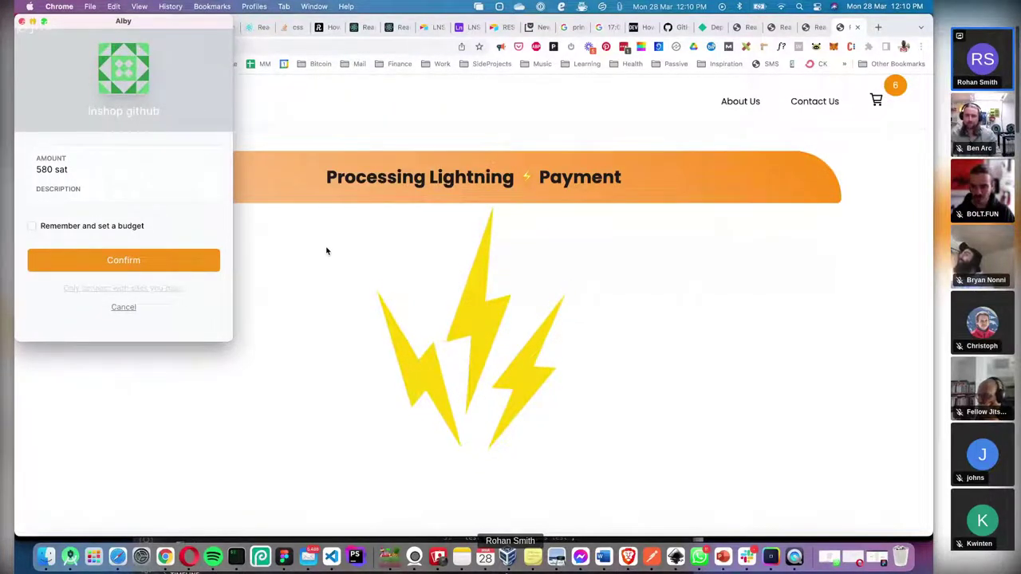
pyautogui.click(145, 259)
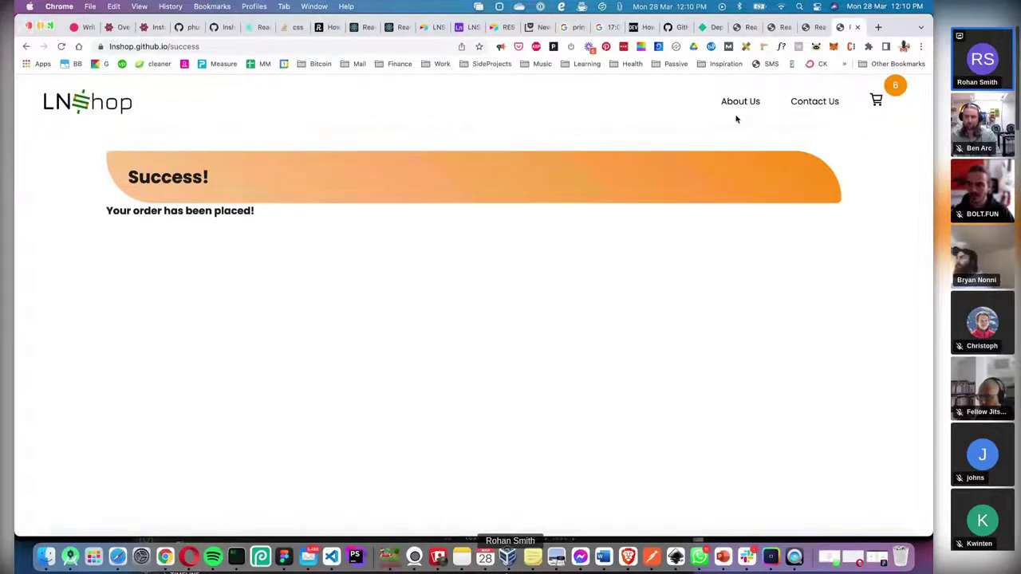
pyautogui.press('super+Tab')
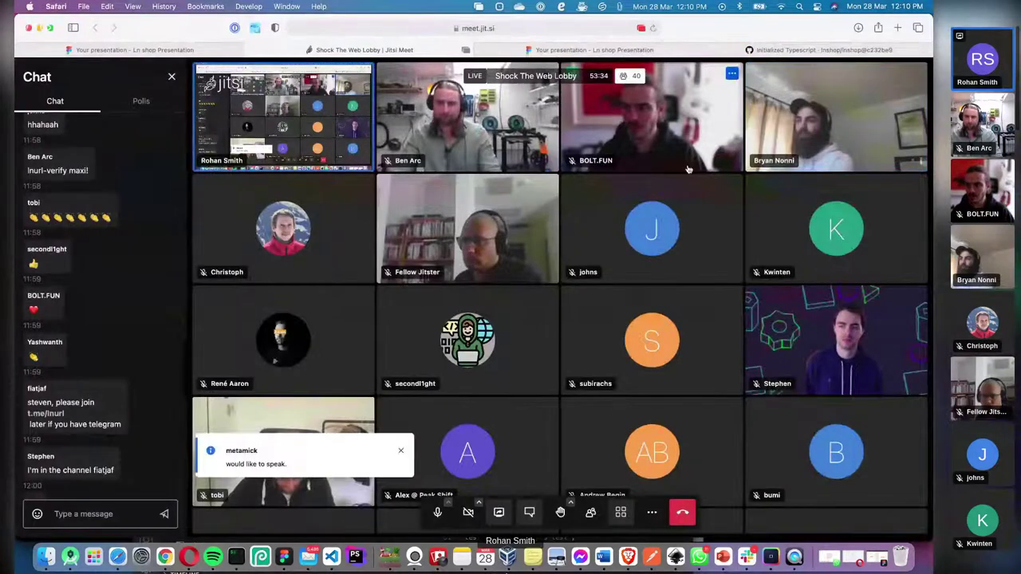
pyautogui.press('super+Tab')
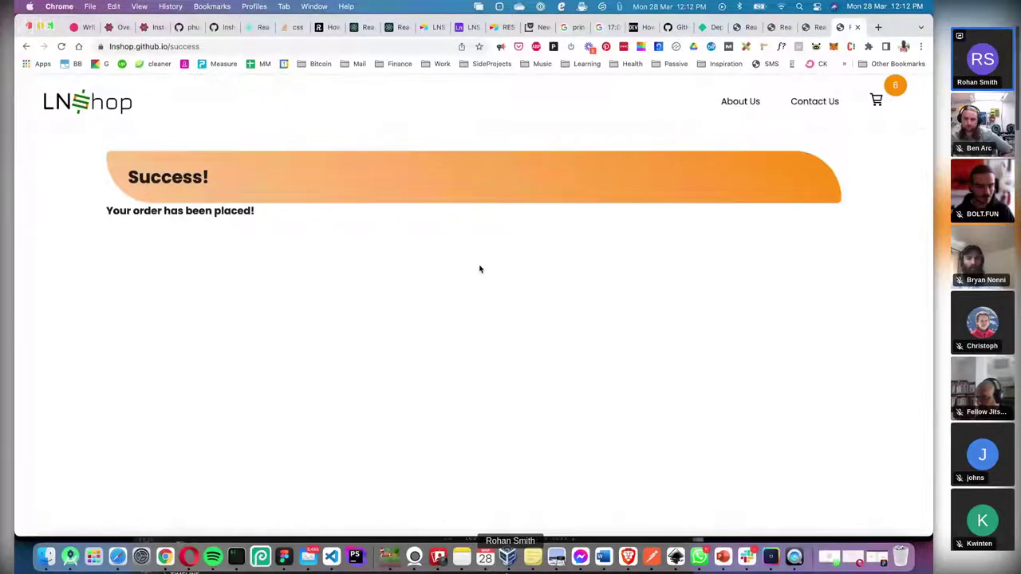
pyautogui.press('super+Tab')
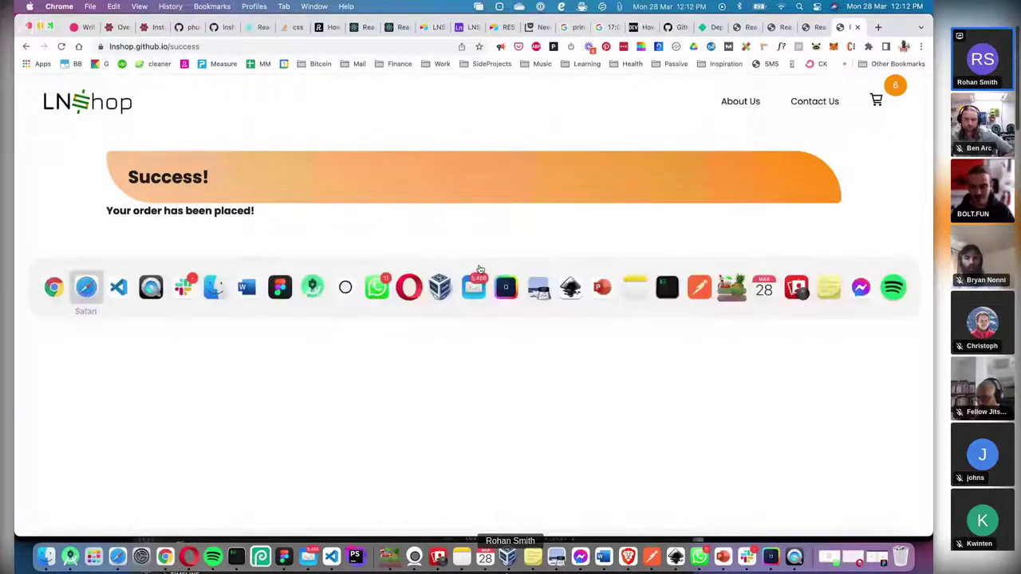
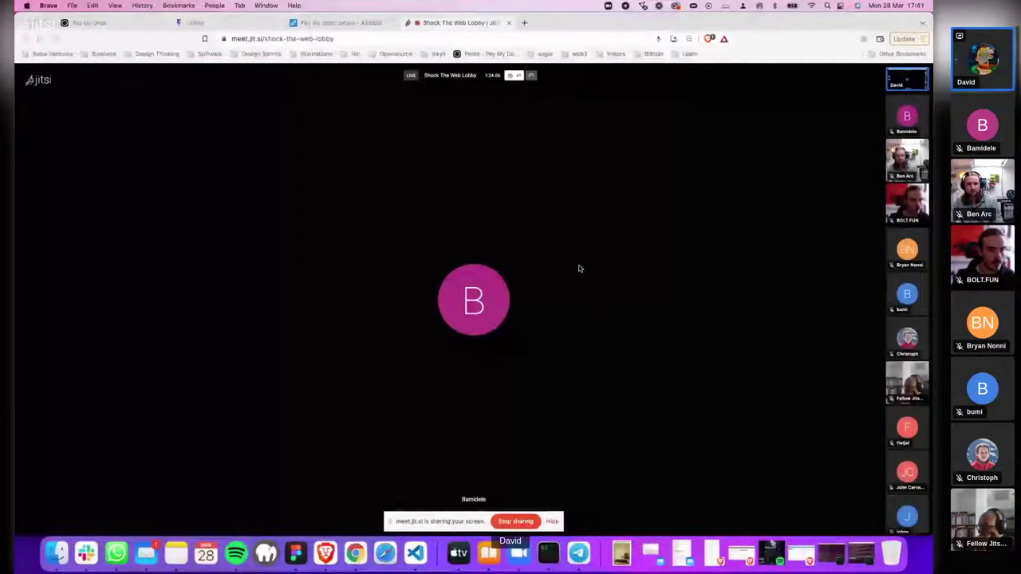
# - Hide Jitsi's screen-sharing notice and put the Pay My Desk homepage on the shared screen
pyautogui.click(99, 25)
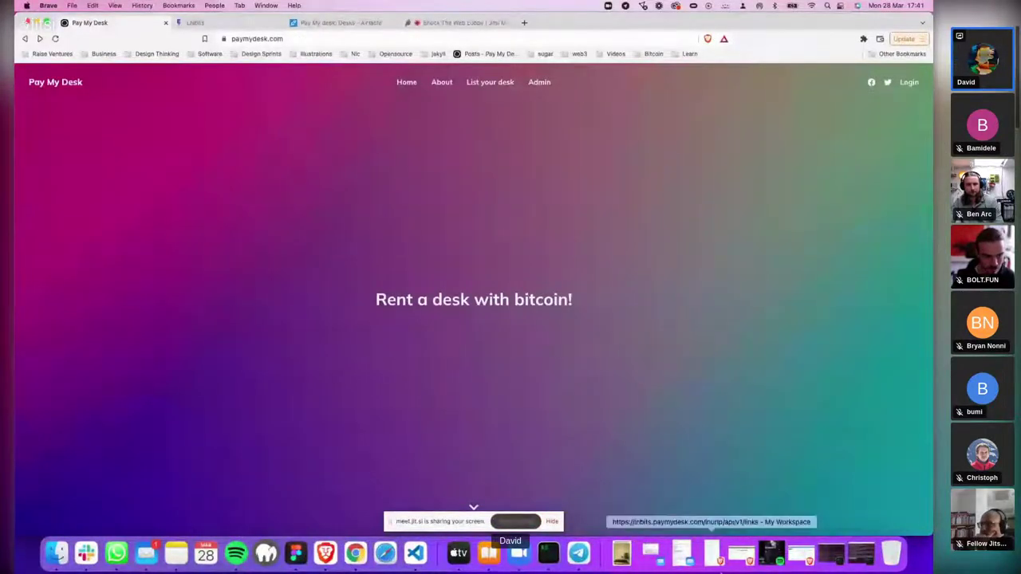
pyautogui.click(518, 552)
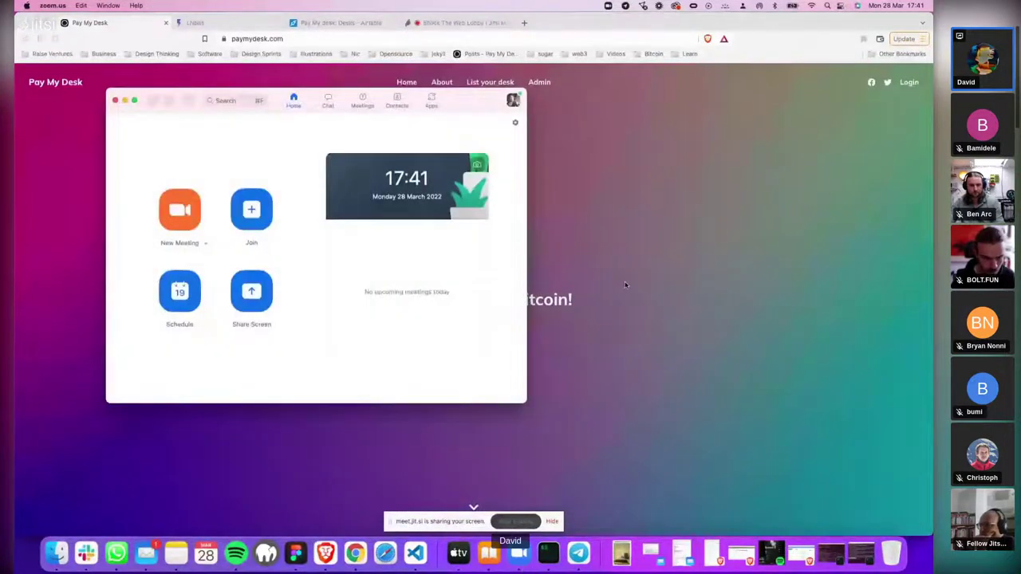
pyautogui.click(458, 24)
pyautogui.click(459, 24)
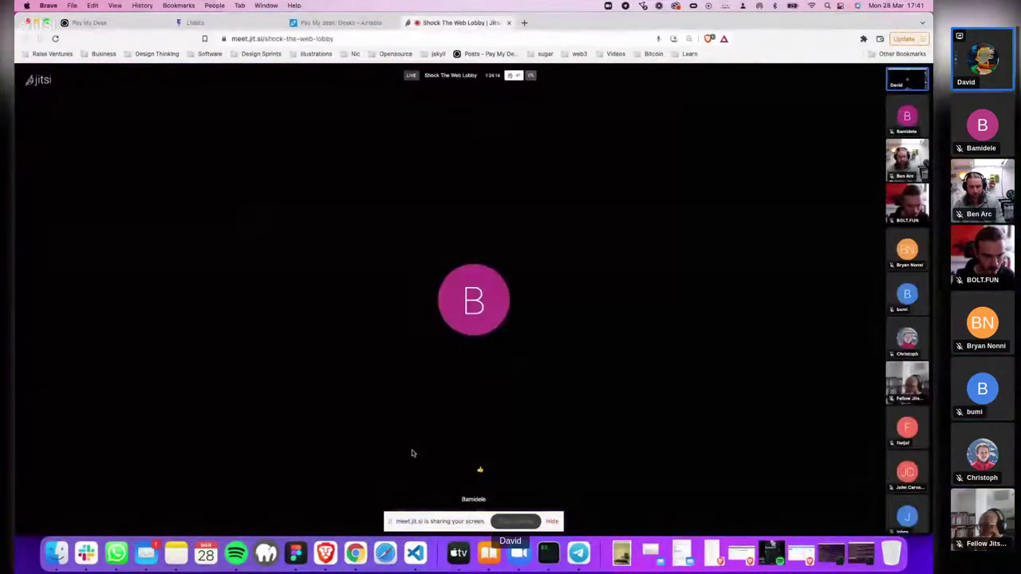
pyautogui.click(553, 522)
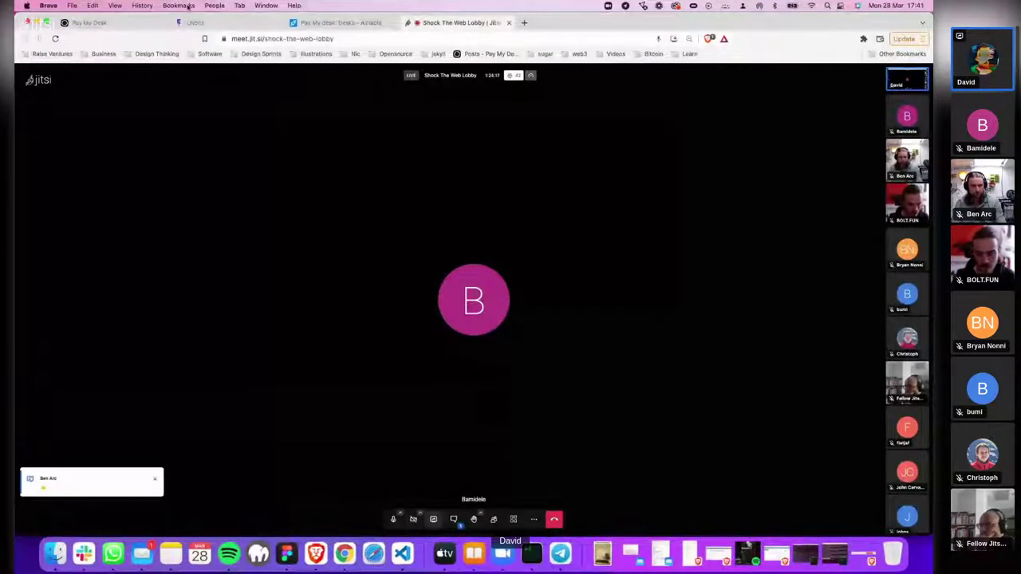
pyautogui.click(92, 23)
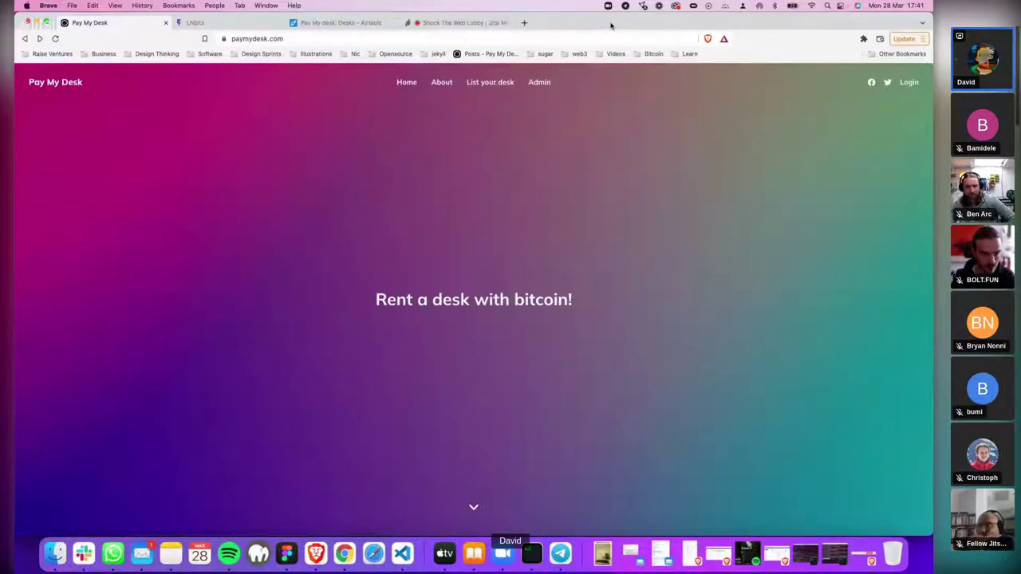
pyautogui.hotkey('ctrl', 'Up')
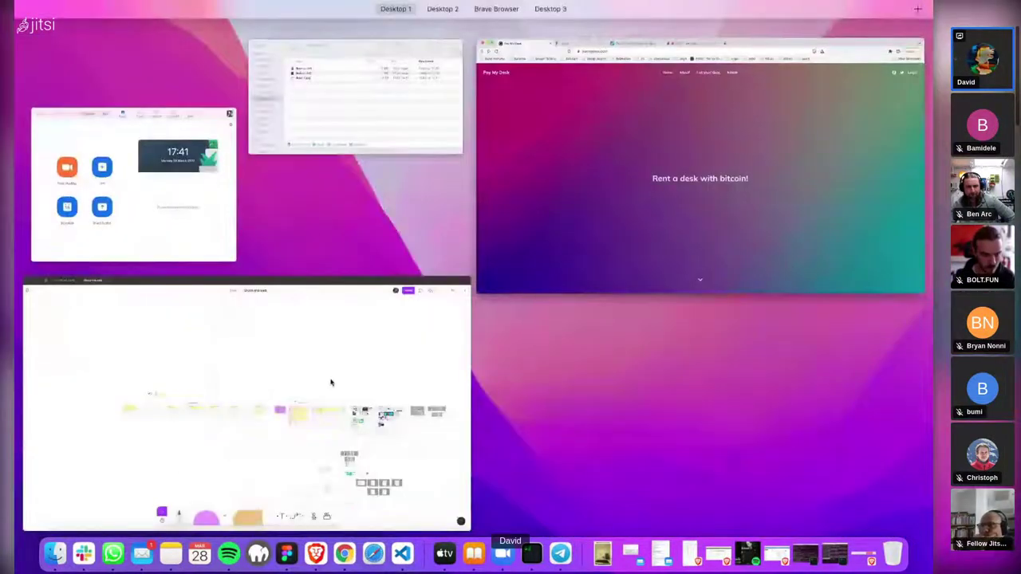
pyautogui.click(330, 383)
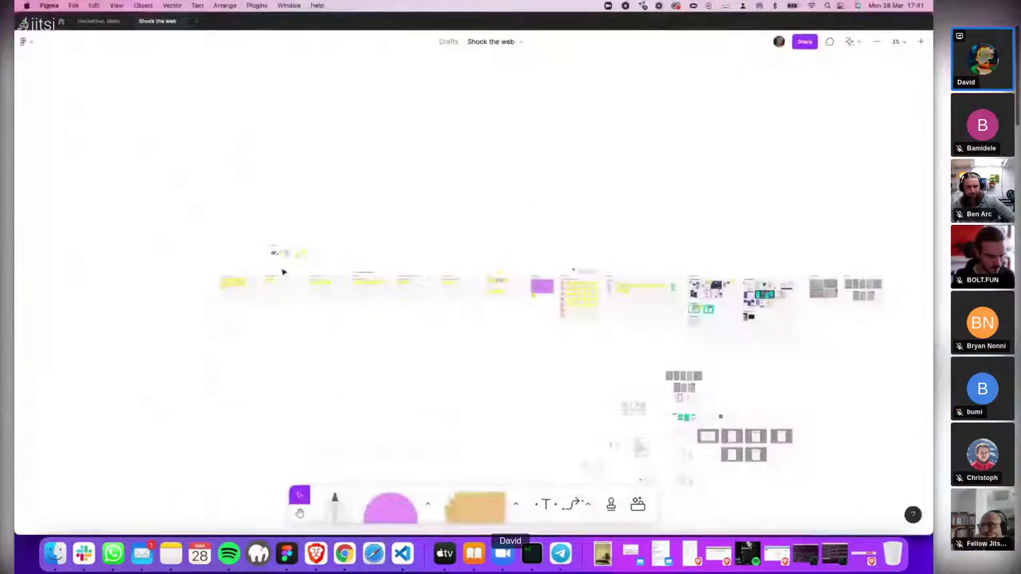
pyautogui.click(99, 20)
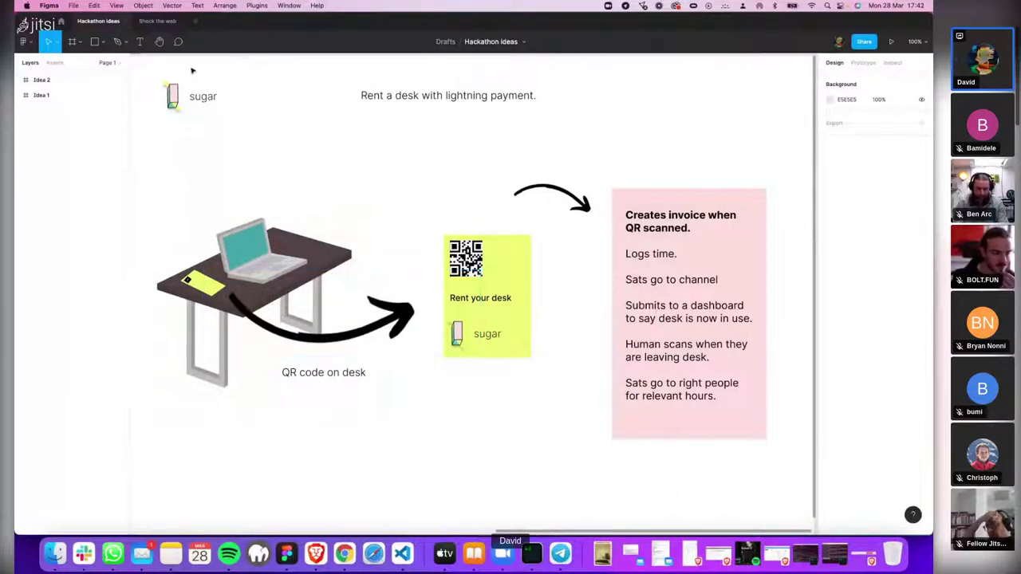
pyautogui.click(156, 24)
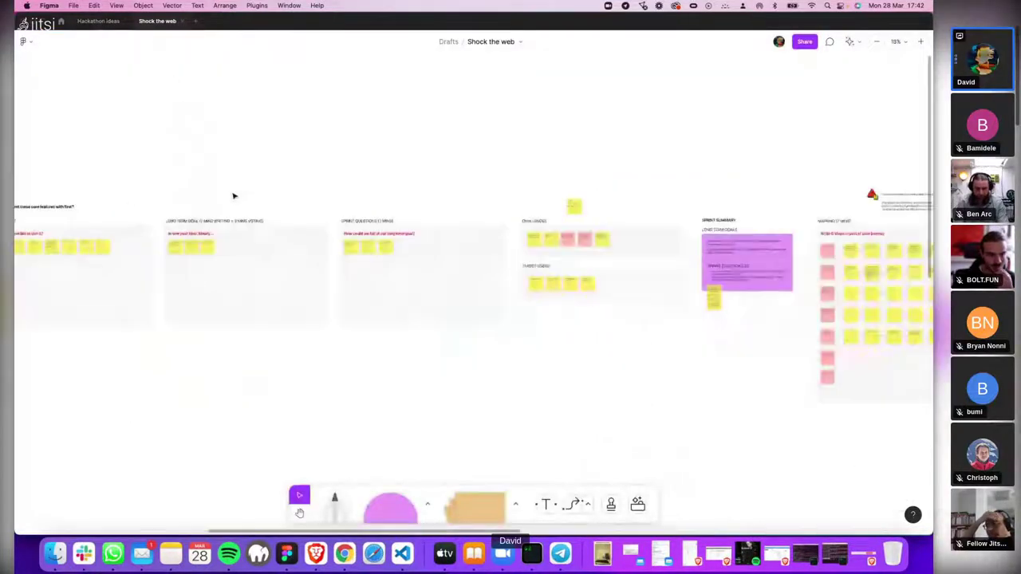
pyautogui.hscroll(-10, 232, 195)
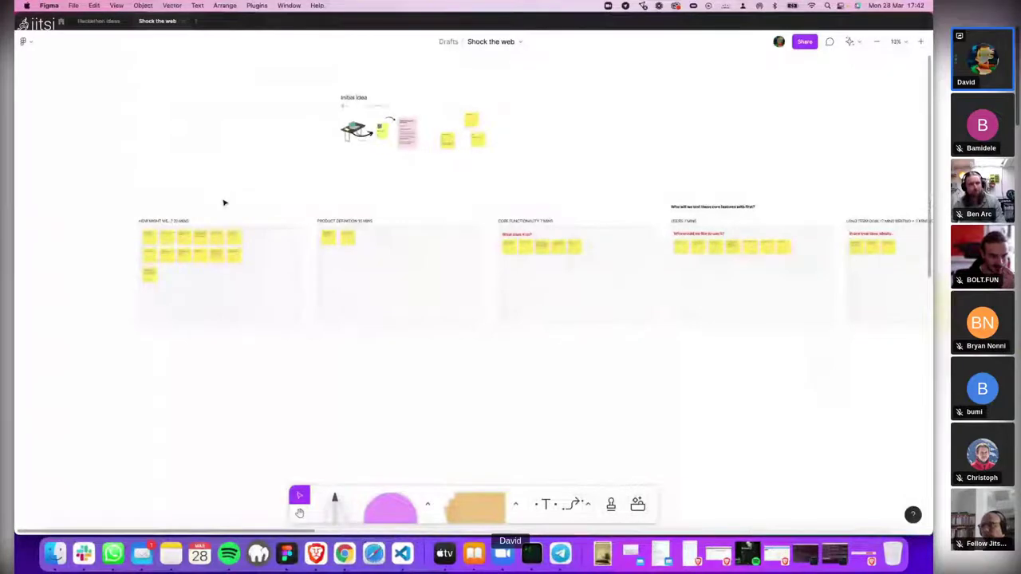
pyautogui.scroll(3, 212, 199)
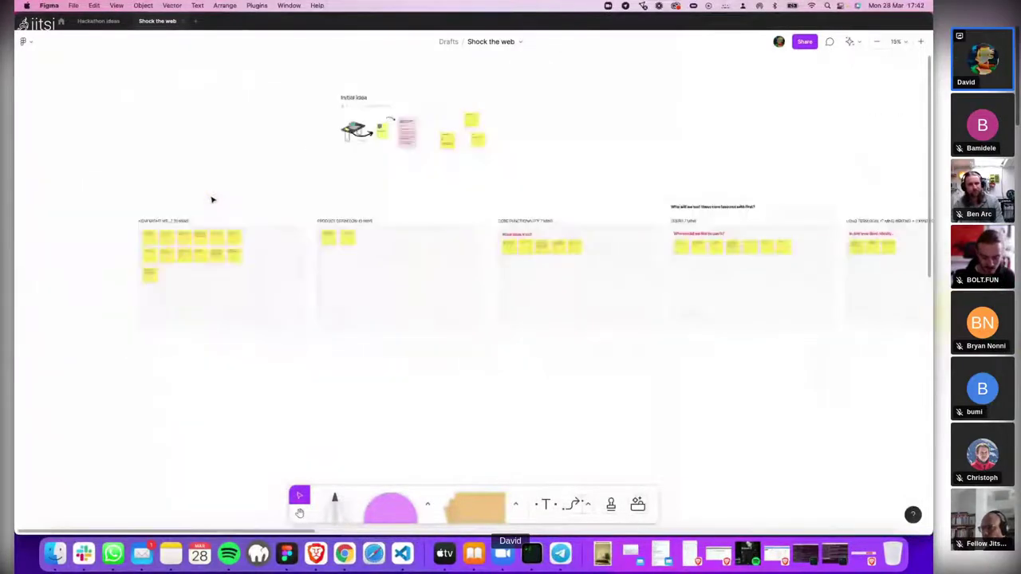
pyautogui.hscroll(2, 209, 200)
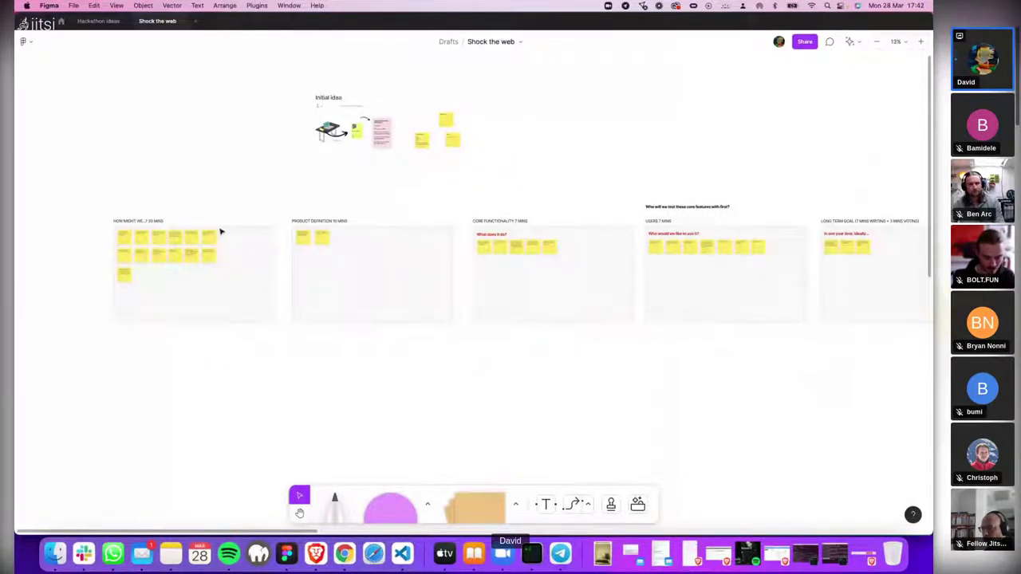
pyautogui.hscroll(15, 221, 232)
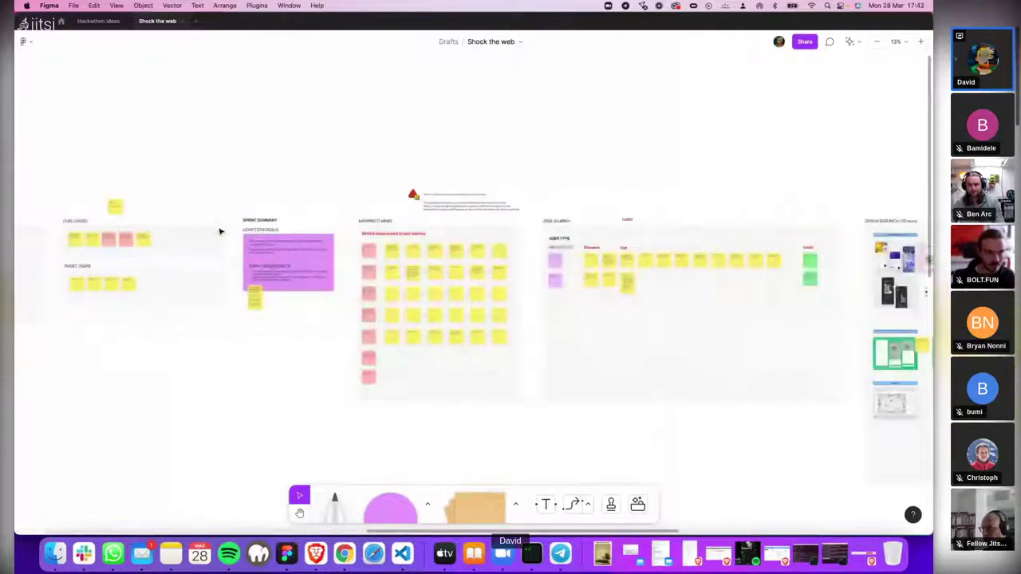
pyautogui.hscroll(15, 220, 232)
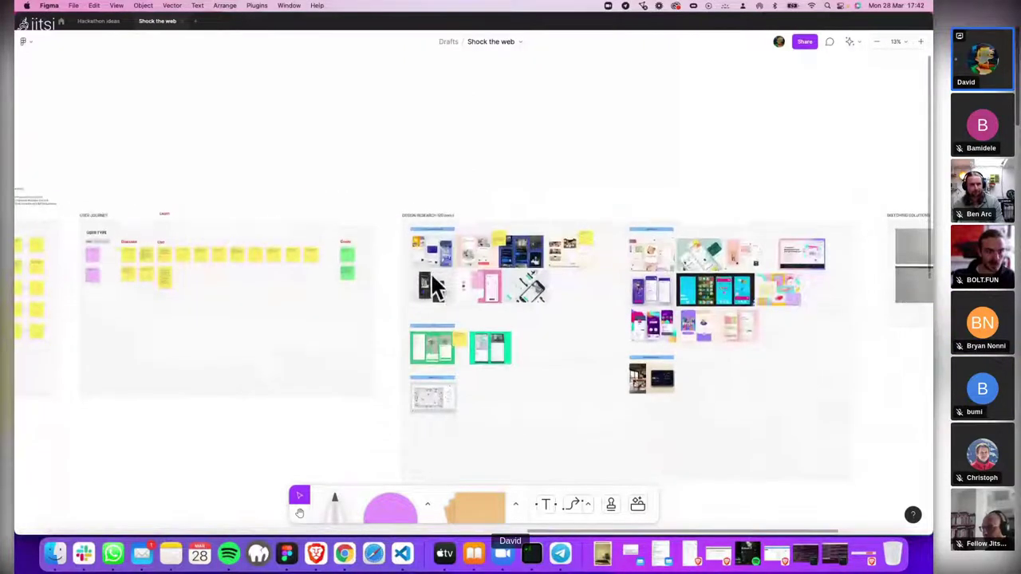
pyautogui.scroll(-5, 434, 288)
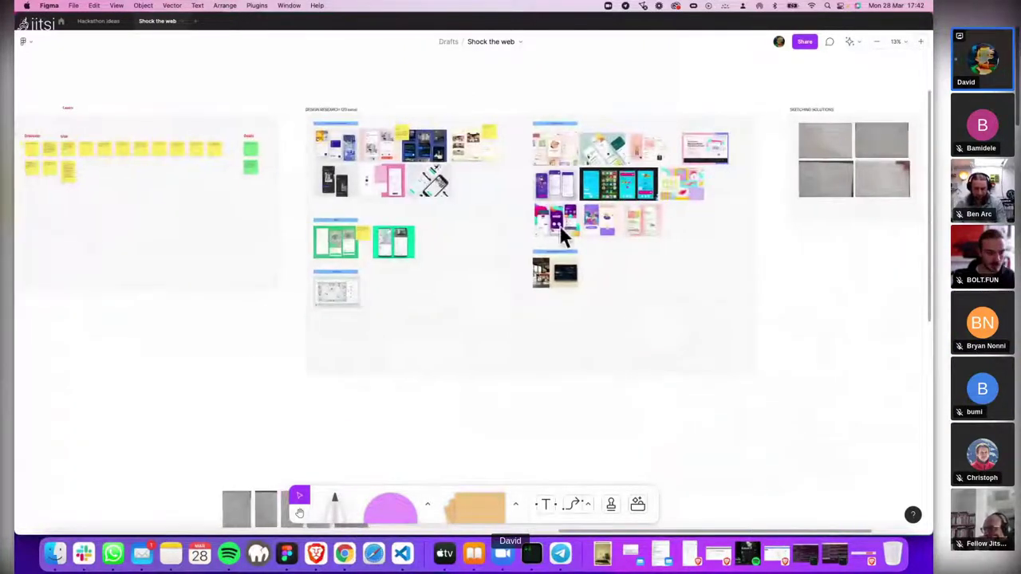
pyautogui.scroll(-4, 561, 232)
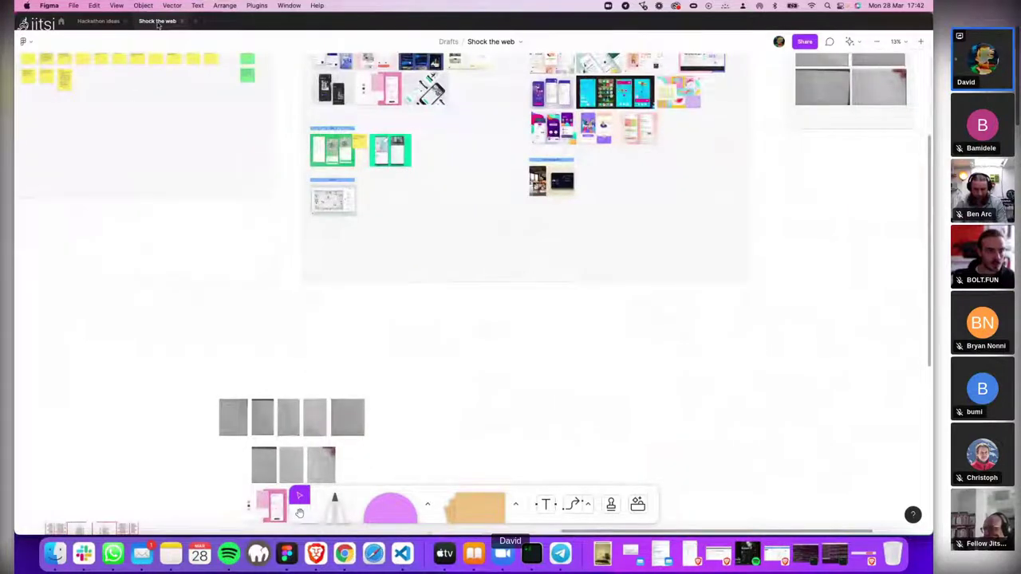
pyautogui.click(99, 22)
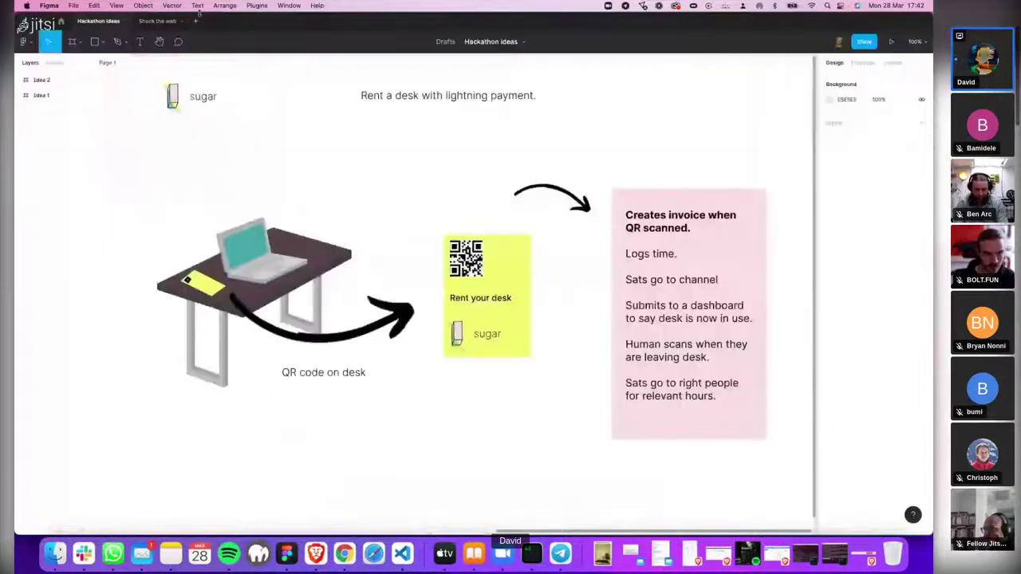
pyautogui.click(158, 22)
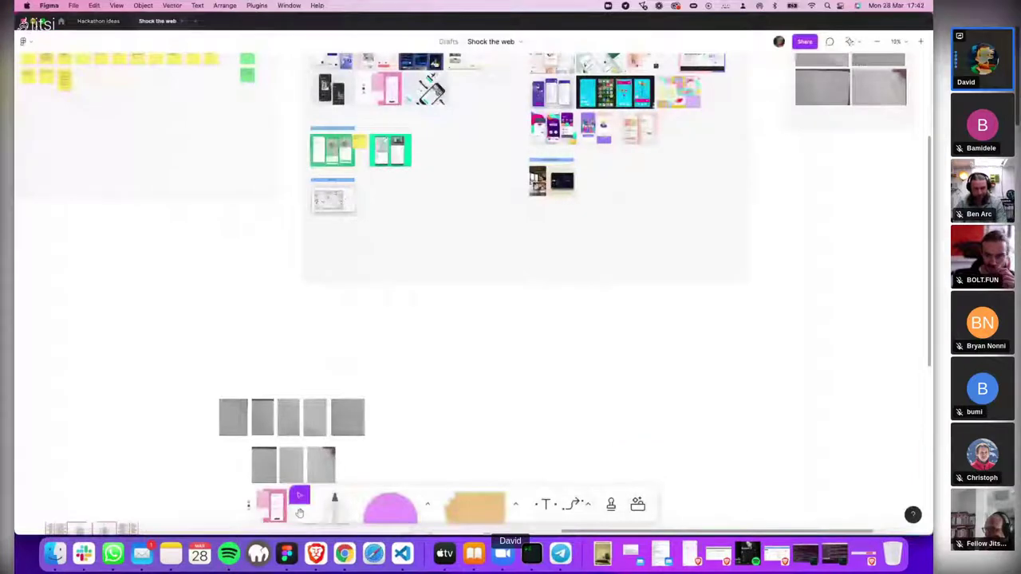
pyautogui.press('super+Tab')
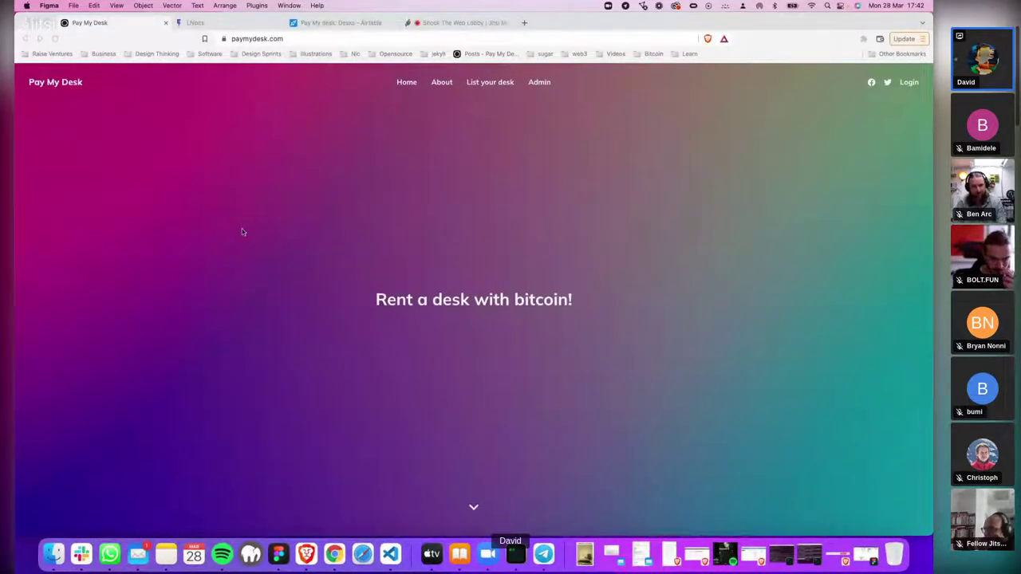
# - Check the Satoshi Labs Desk 001 listing and its LNbits QR, then open the List your desk form
pyautogui.scroll(-2, 260, 228)
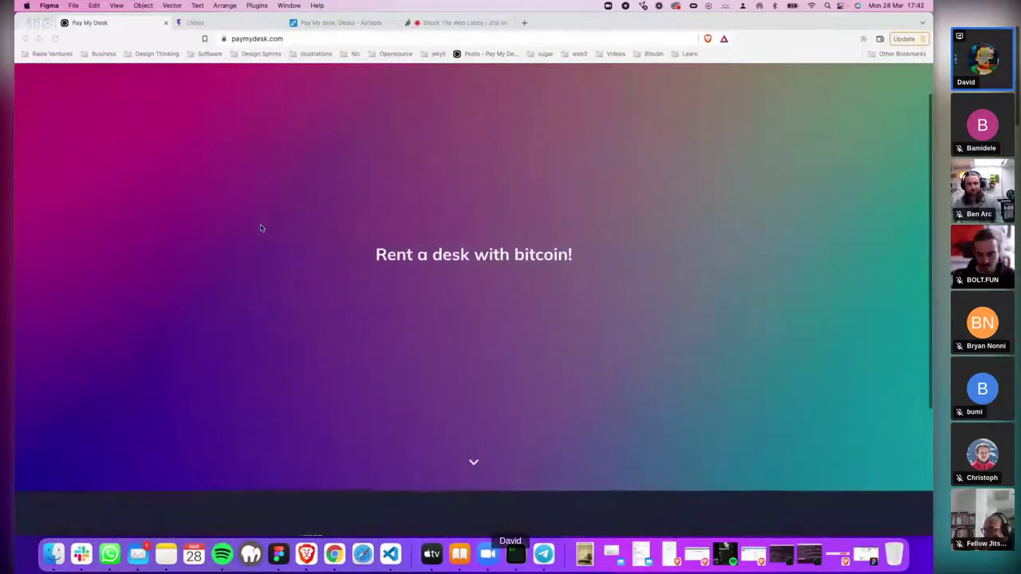
pyautogui.scroll(2, 260, 228)
pyautogui.scroll(-10, 260, 226)
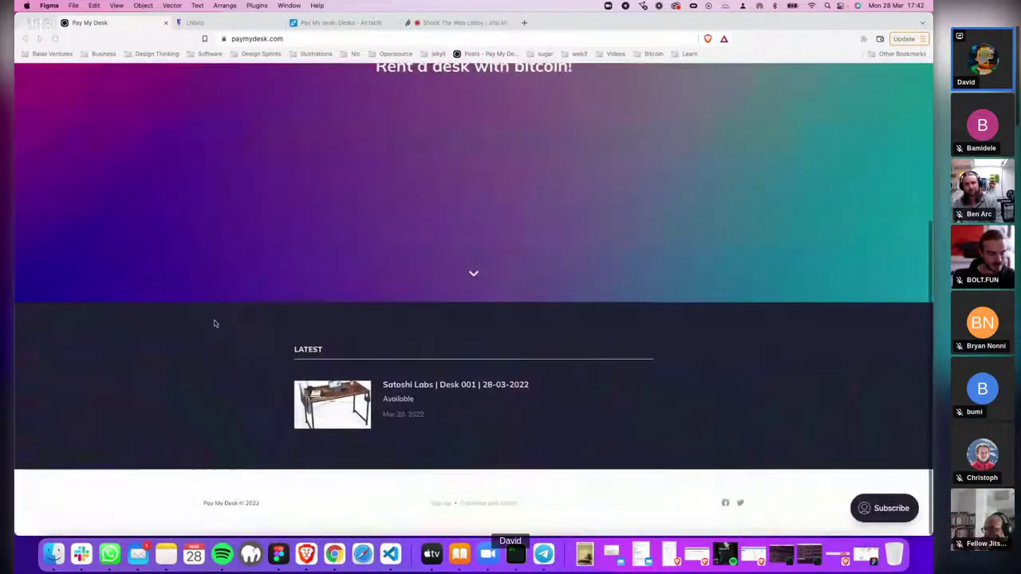
pyautogui.scroll(10, 214, 323)
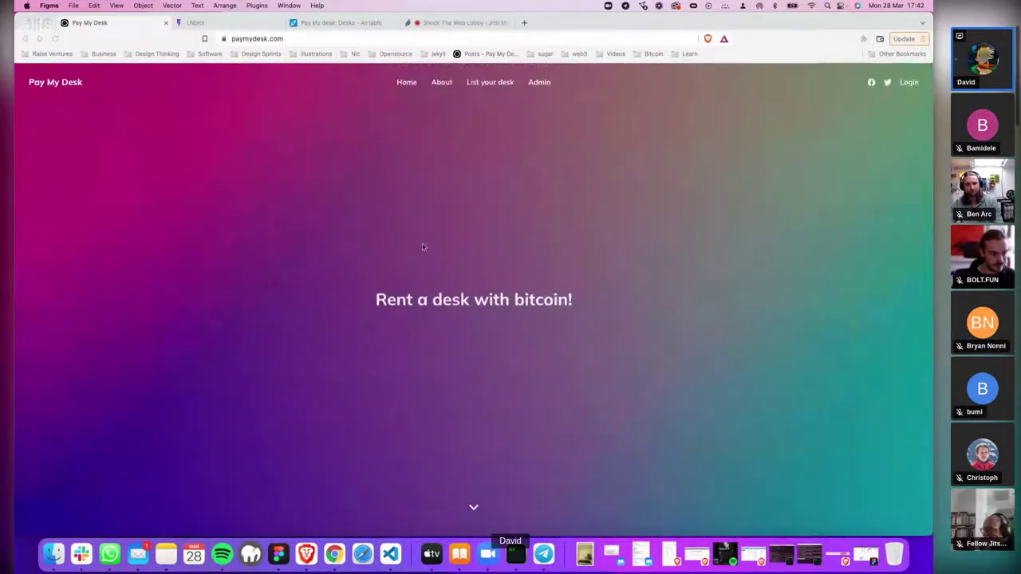
pyautogui.scroll(-10, 415, 247)
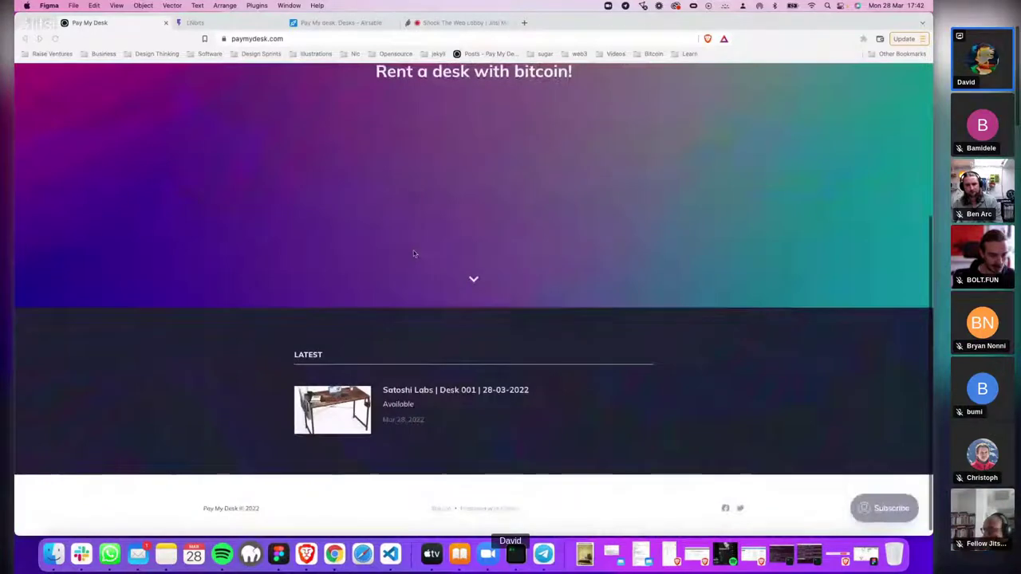
pyautogui.click(415, 391)
pyautogui.scroll(-7, 415, 394)
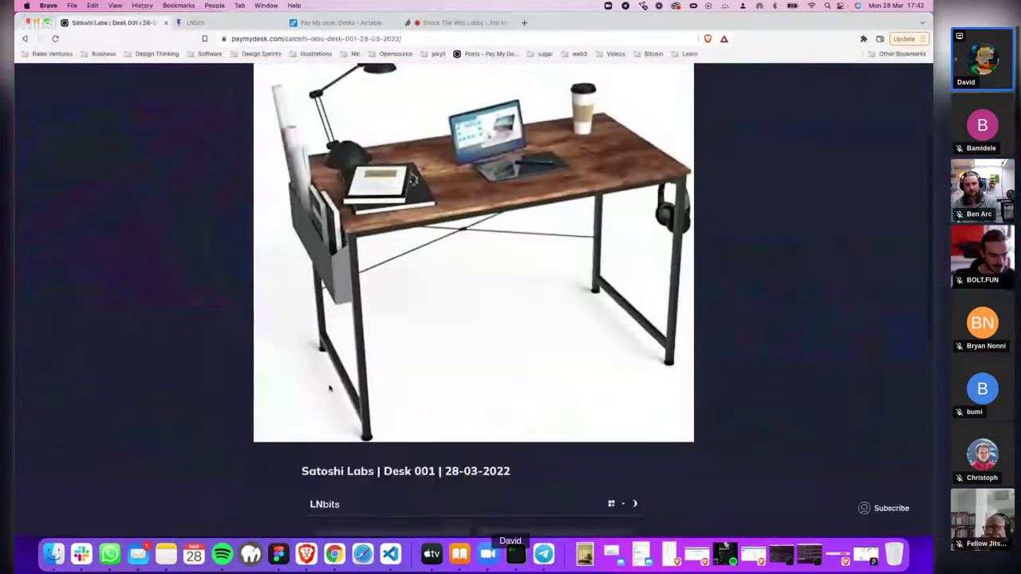
pyautogui.click(24, 39)
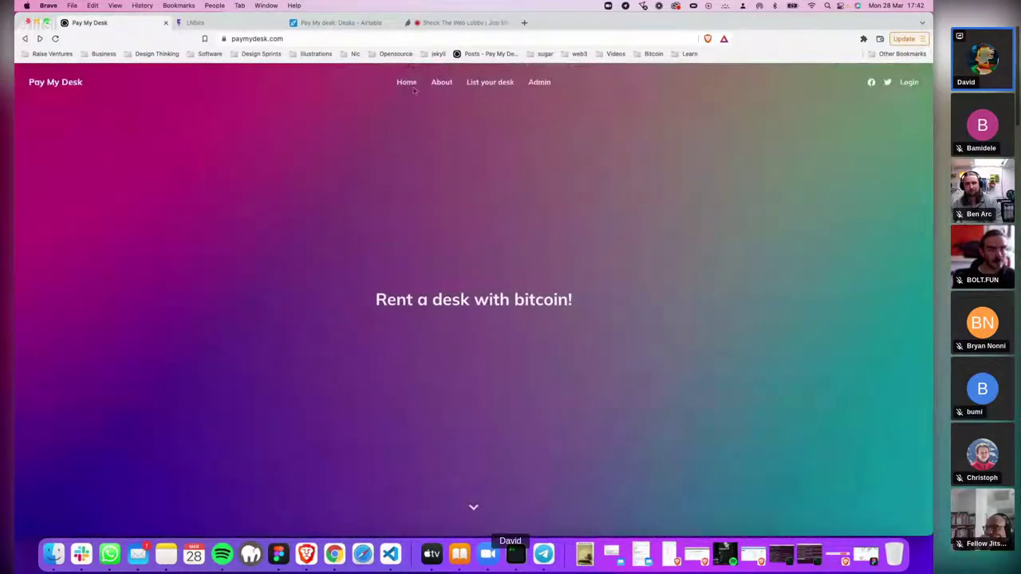
pyautogui.click(488, 86)
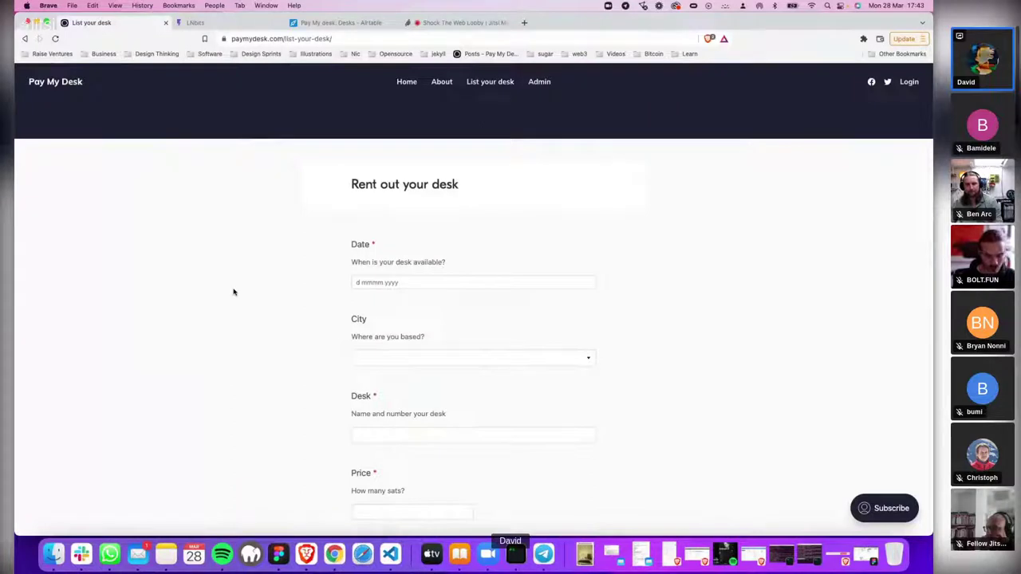
# - Set the desk's availability date to today, 28 March 2022, and its city to Belfast
pyautogui.click(394, 281)
pyautogui.click(403, 389)
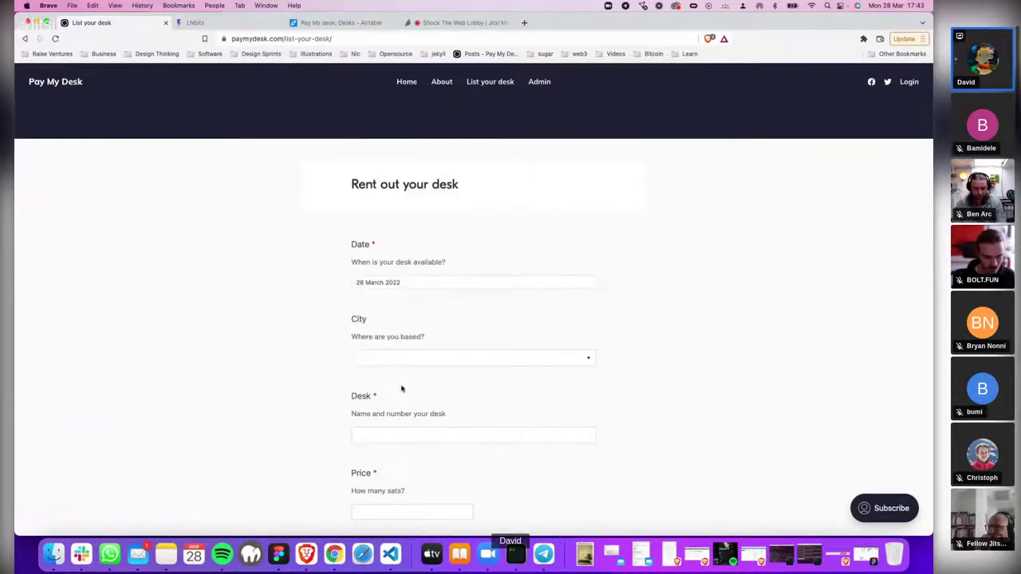
pyautogui.click(434, 360)
pyautogui.click(393, 409)
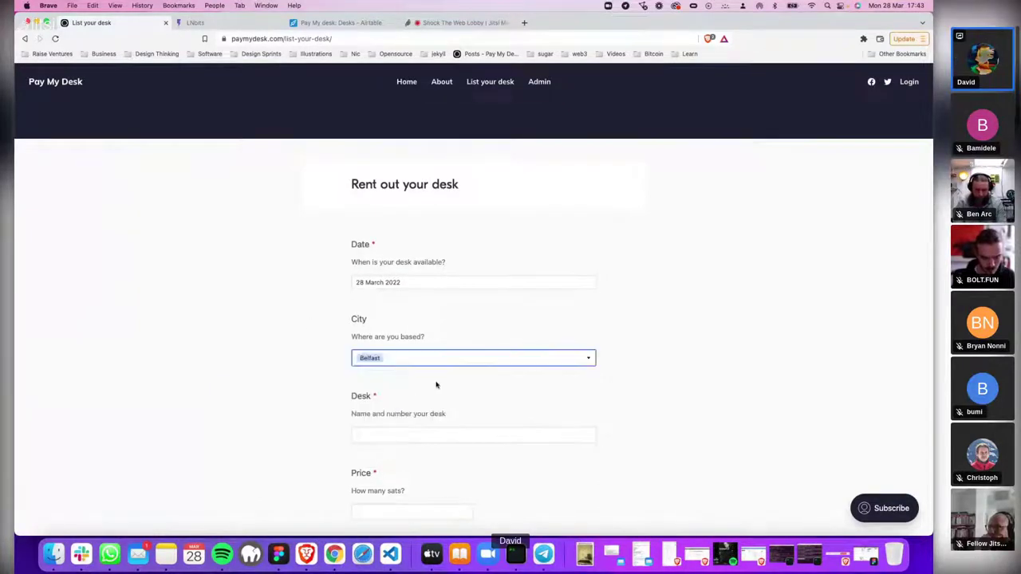
# - Enter the desk name "Satoshi's | Desk 002" and a price of 20 sats
pyautogui.click(402, 433)
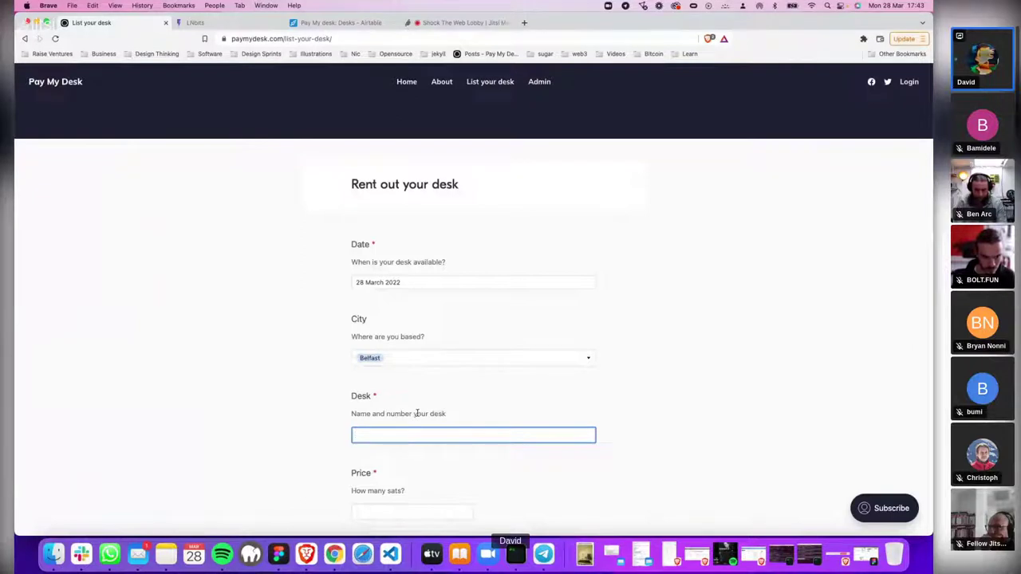
pyautogui.write('Sat')
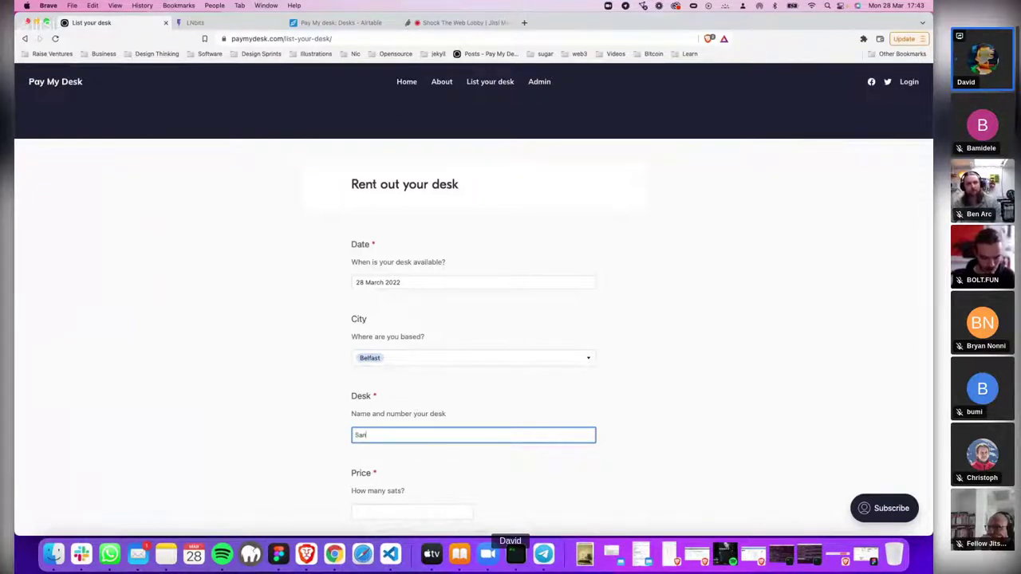
pyautogui.write("oshi's | Desk 02")
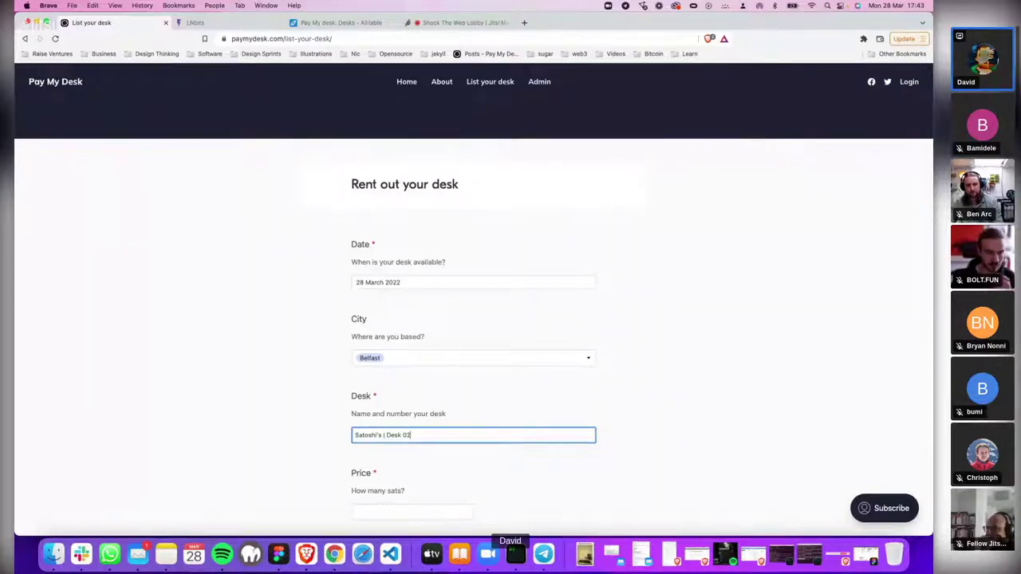
pyautogui.write('0')
pyautogui.scroll(-2, 421, 417)
pyautogui.click(404, 437)
pyautogui.write('2')
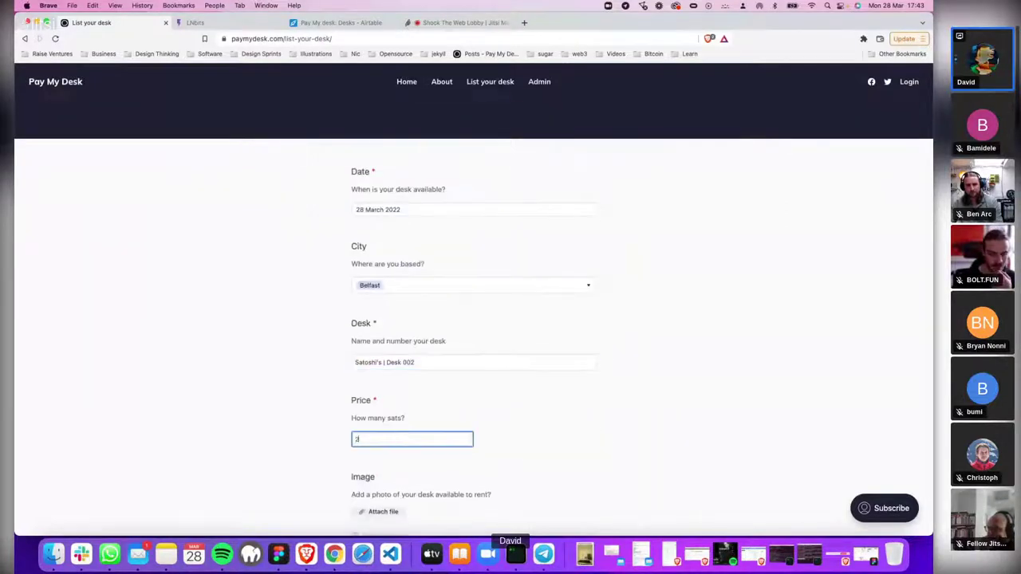
pyautogui.write('0')
pyautogui.click(236, 418)
pyautogui.scroll(-3, 241, 417)
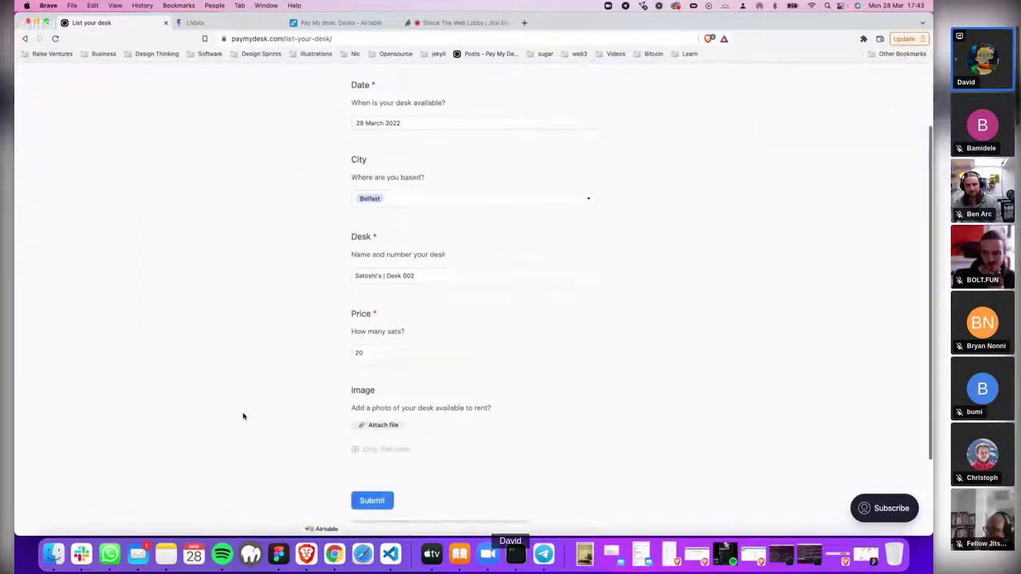
# - Attach and upload desk-1.JPG from Downloads as the desk photo
pyautogui.click(386, 392)
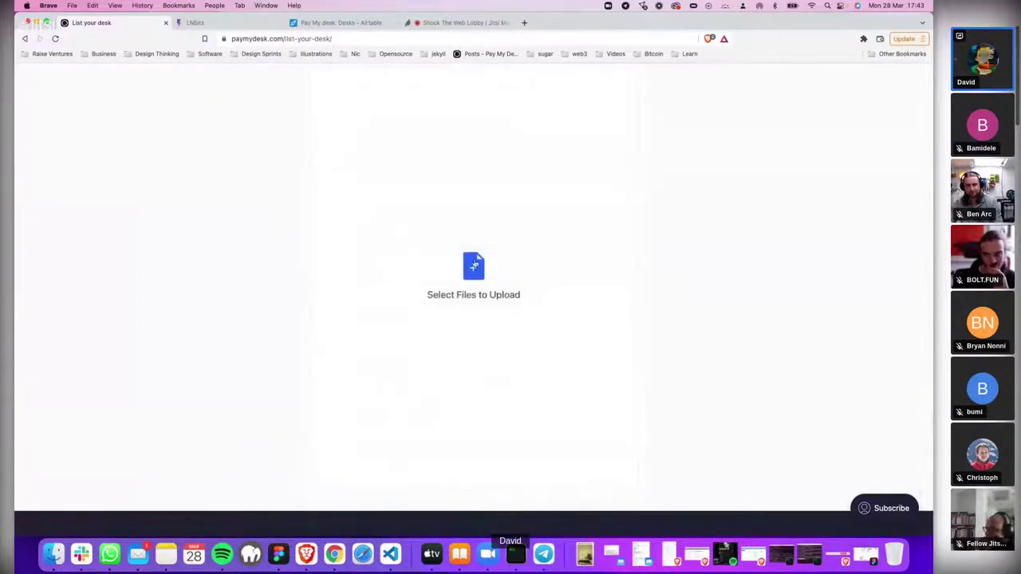
pyautogui.click(474, 266)
pyautogui.click(402, 228)
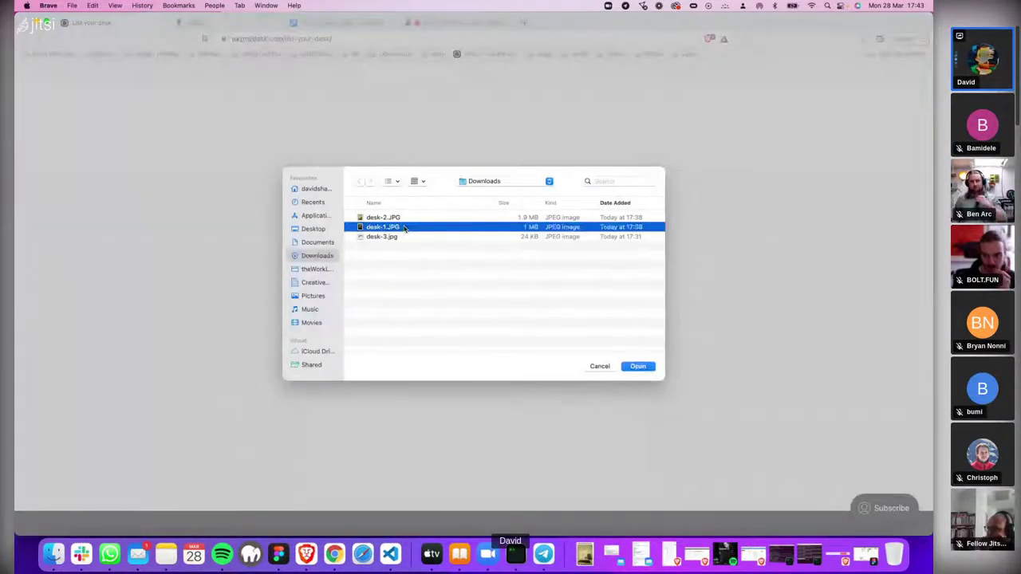
pyautogui.press('Up')
pyautogui.press('space')
pyautogui.press('Down')
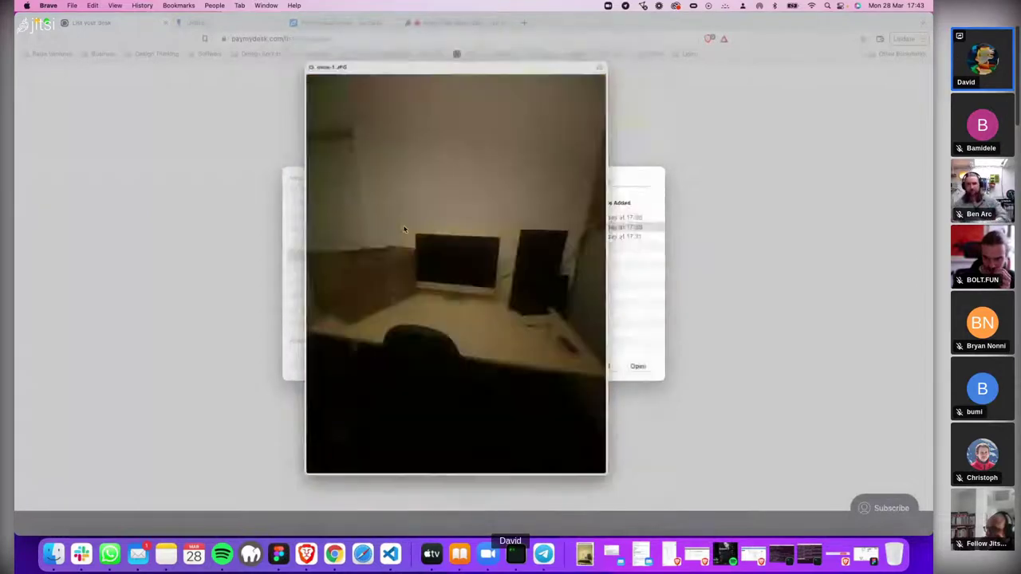
pyautogui.press('space')
pyautogui.press('Return')
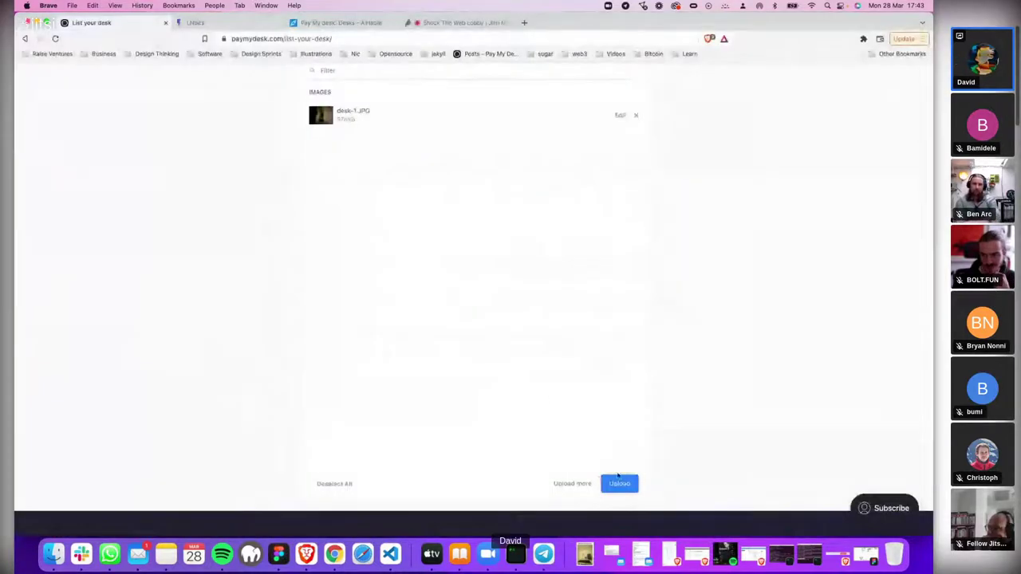
pyautogui.click(618, 480)
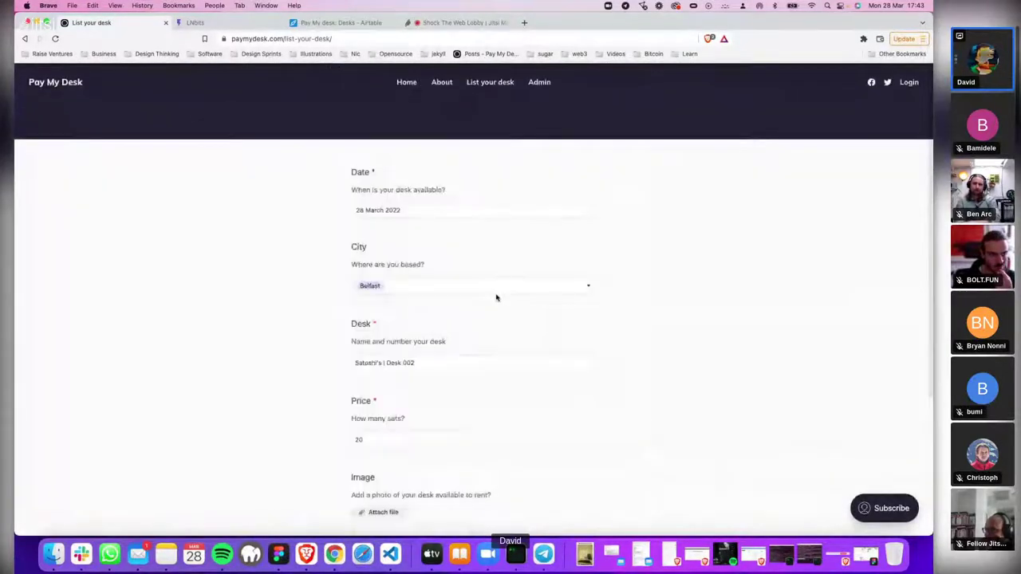
# - Submit the completed Desk 002 listing form
pyautogui.scroll(-3, 499, 294)
pyautogui.scroll(3, 502, 289)
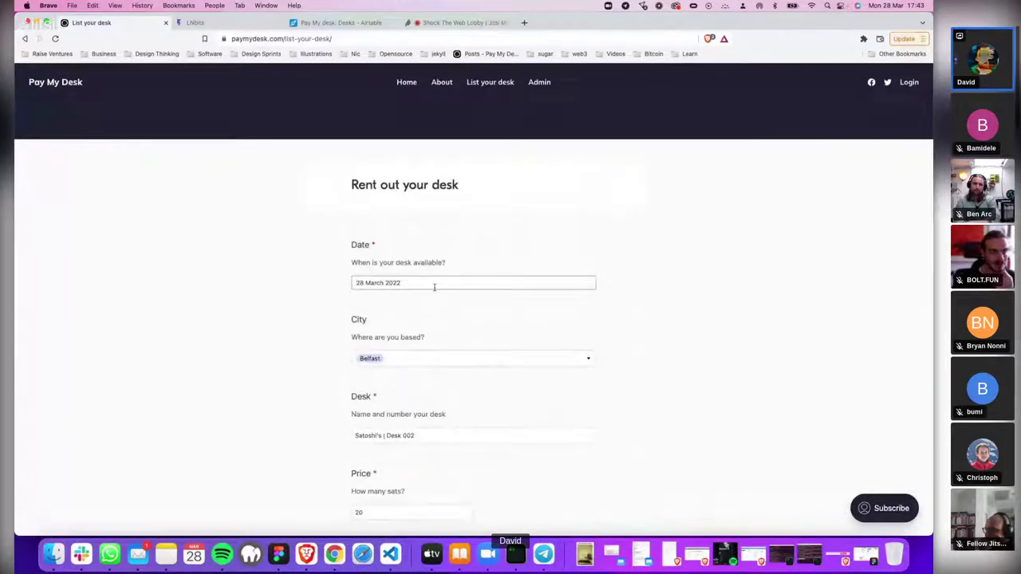
pyautogui.scroll(-2, 411, 319)
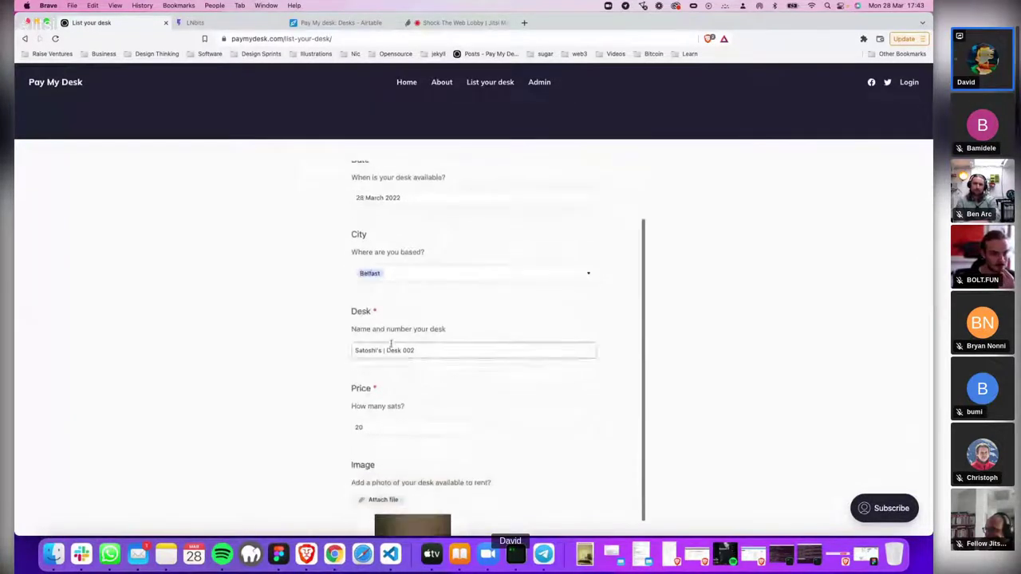
pyautogui.scroll(-3, 437, 351)
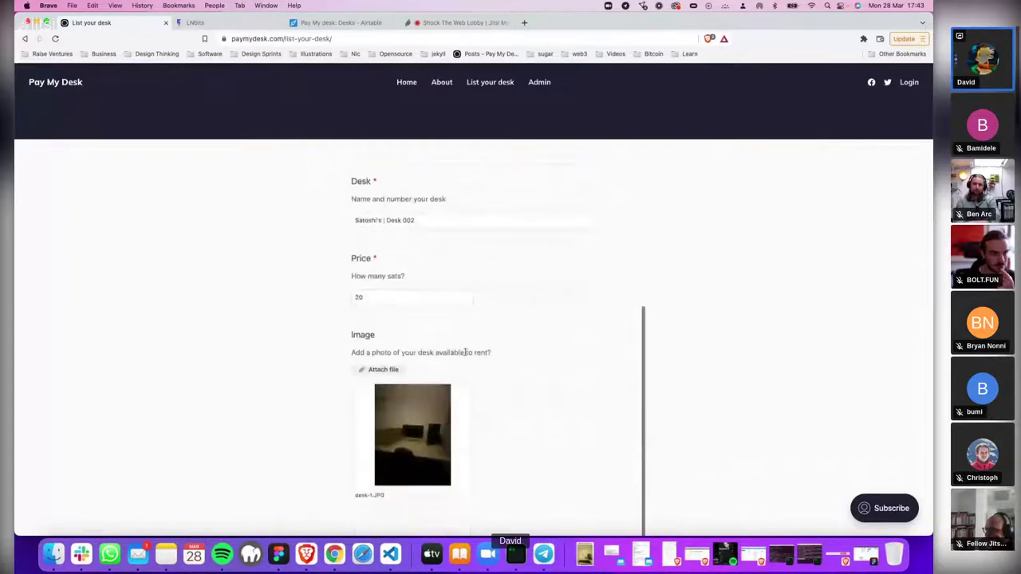
pyautogui.scroll(-5, 465, 351)
pyautogui.click(374, 360)
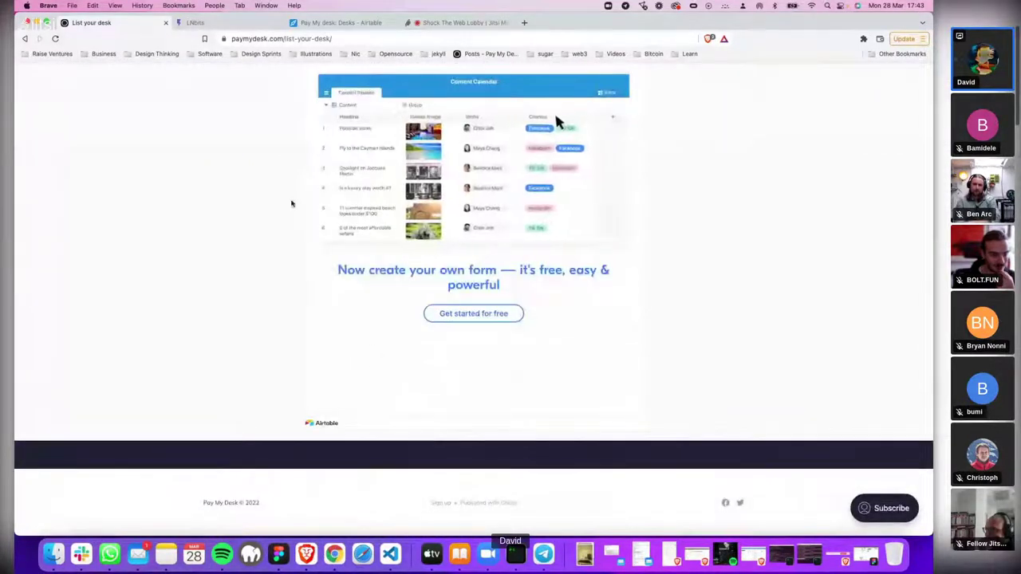
# - Return to the Pay My Desk home page, then go to the LNbits pay links page
pyautogui.scroll(5, 299, 199)
pyautogui.click(406, 83)
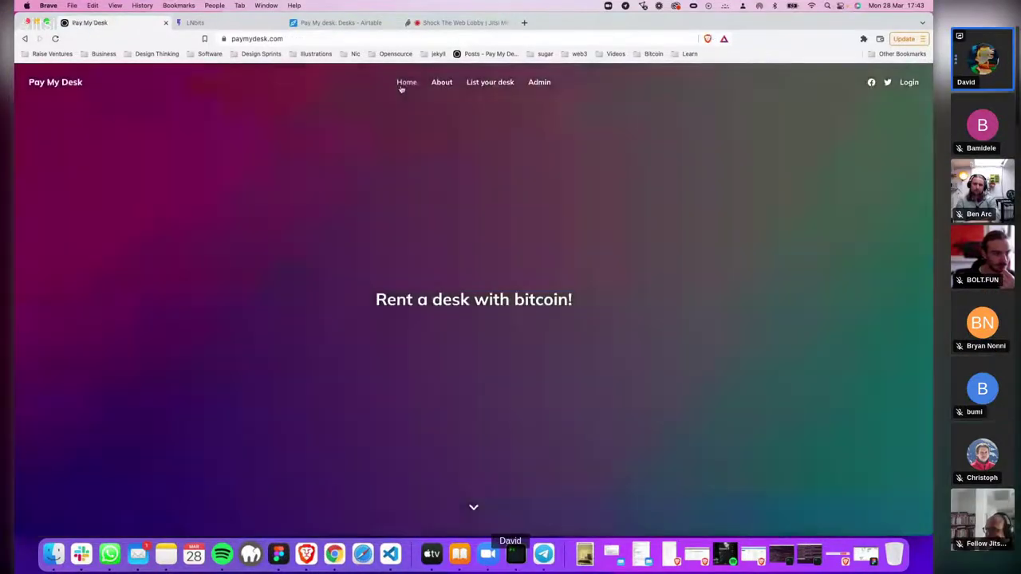
pyautogui.scroll(-5, 364, 167)
pyautogui.scroll(5, 343, 168)
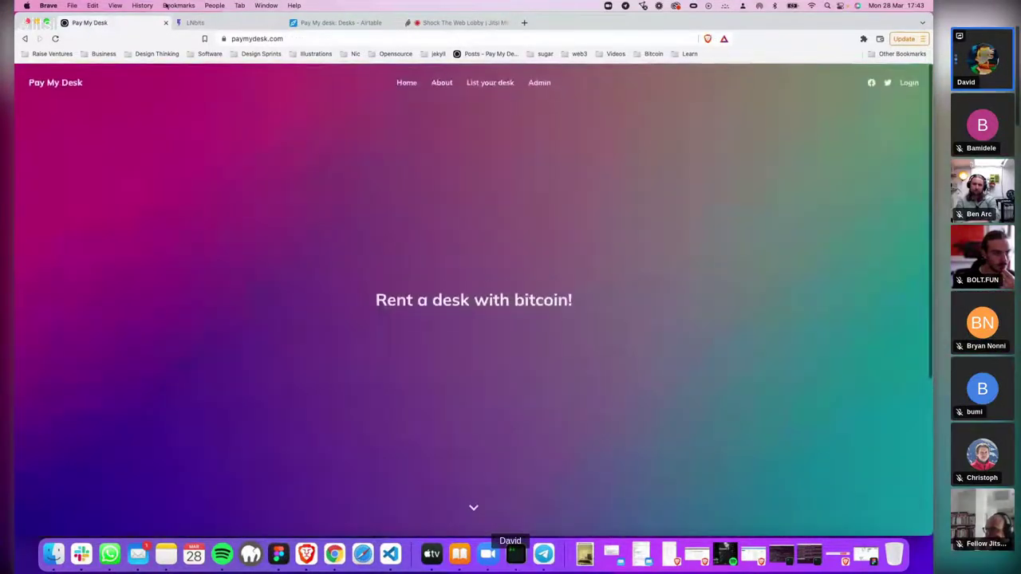
pyautogui.click(209, 23)
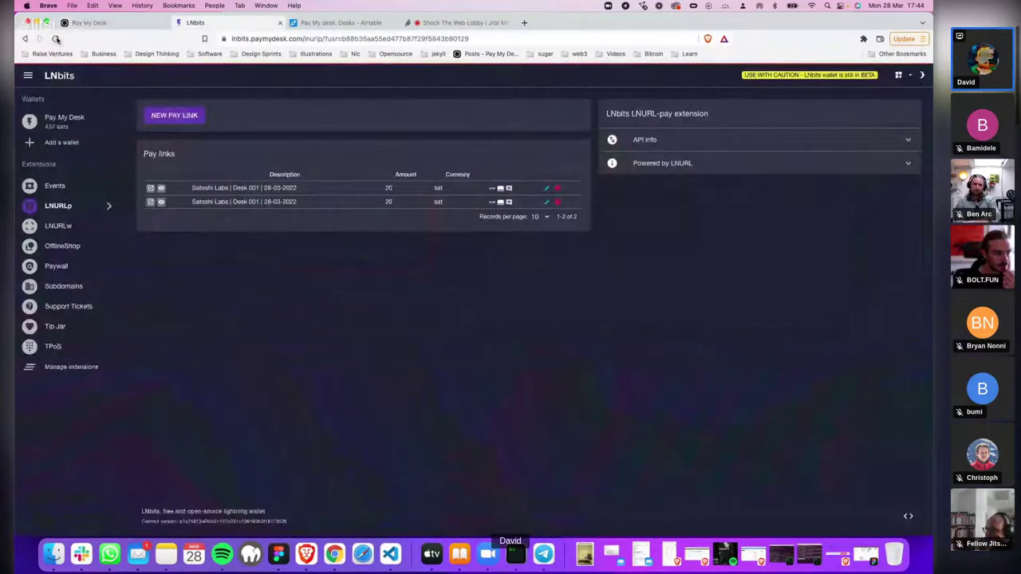
# - Reload LNbits pay links, still showing two Desk 001 links, and bring up Zapier's Zaps list
pyautogui.click(55, 39)
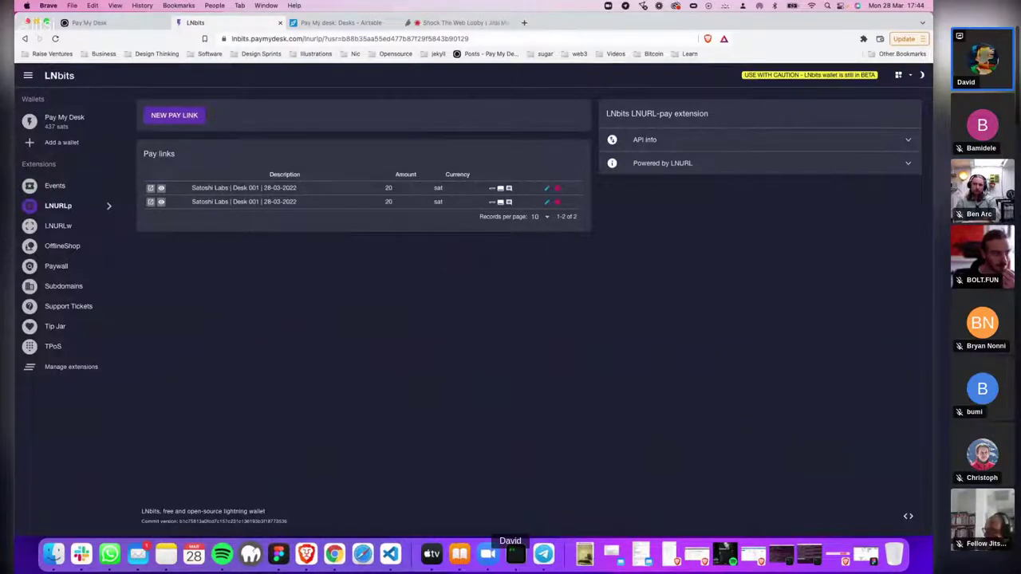
pyautogui.press('super+grave')
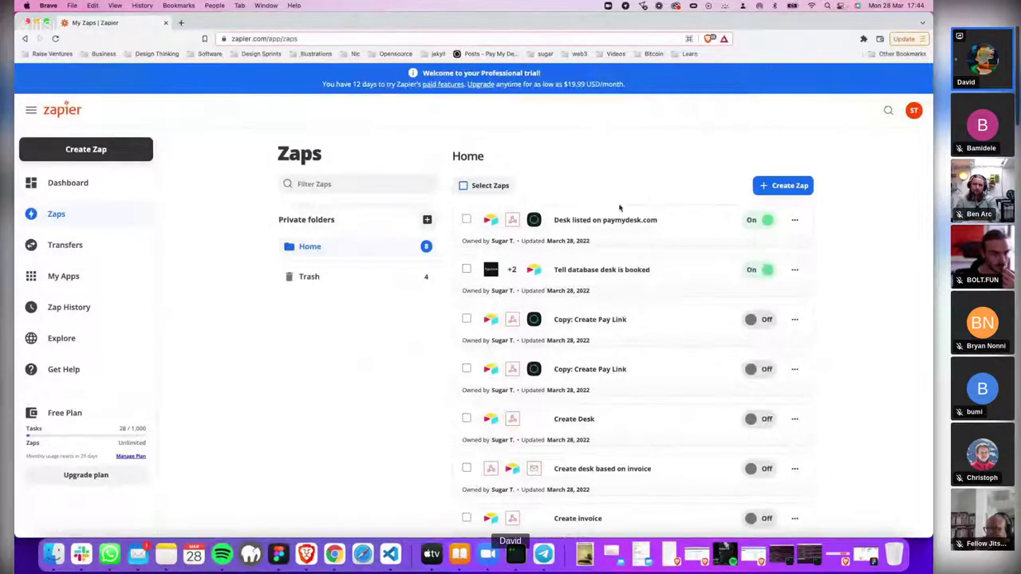
# - Review the 'Desk listed on paymydesk.com' zap's Airtable, POST and Ghost steps, then go back to LNbits
pyautogui.scroll(-1, 558, 216)
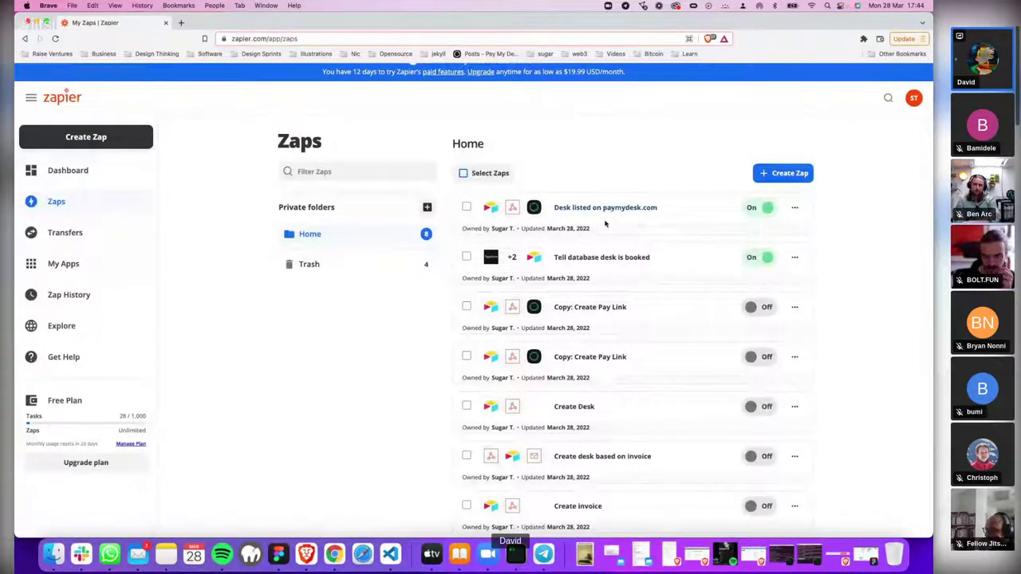
pyautogui.click(628, 208)
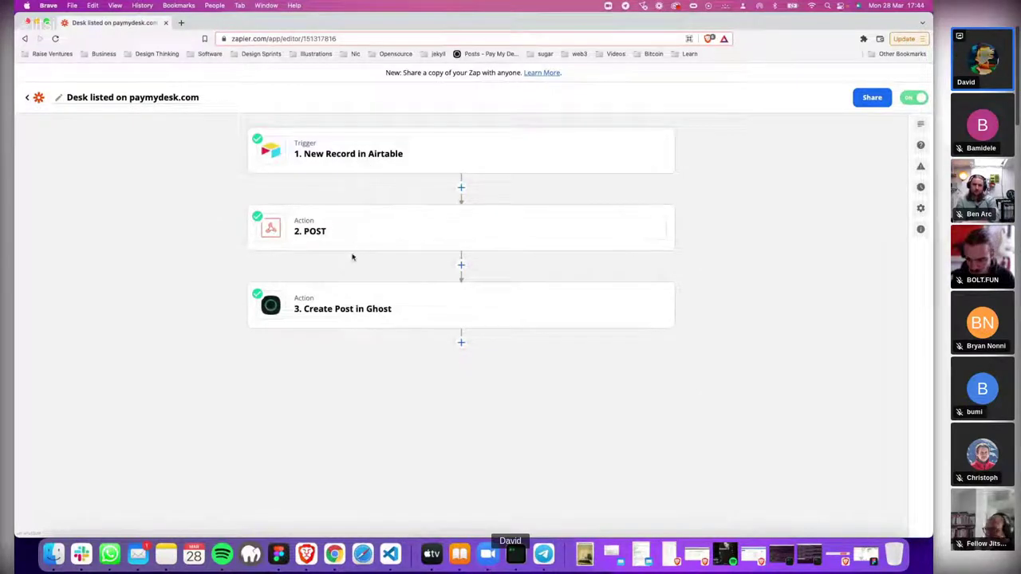
pyautogui.moveTo(266, 21); pyautogui.dragTo(266, 157)
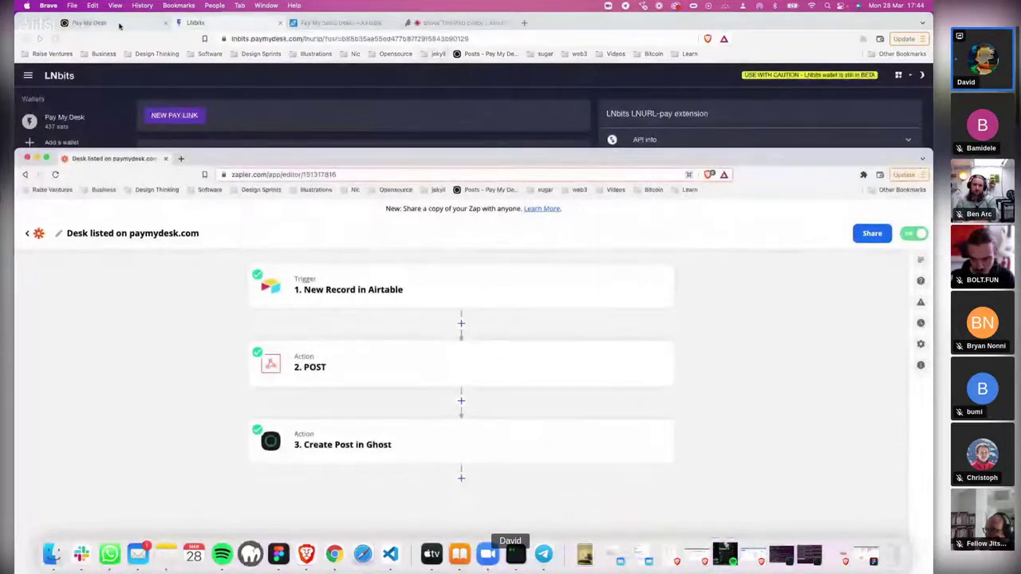
pyautogui.click(120, 24)
pyautogui.scroll(10, 230, 157)
pyautogui.click(191, 23)
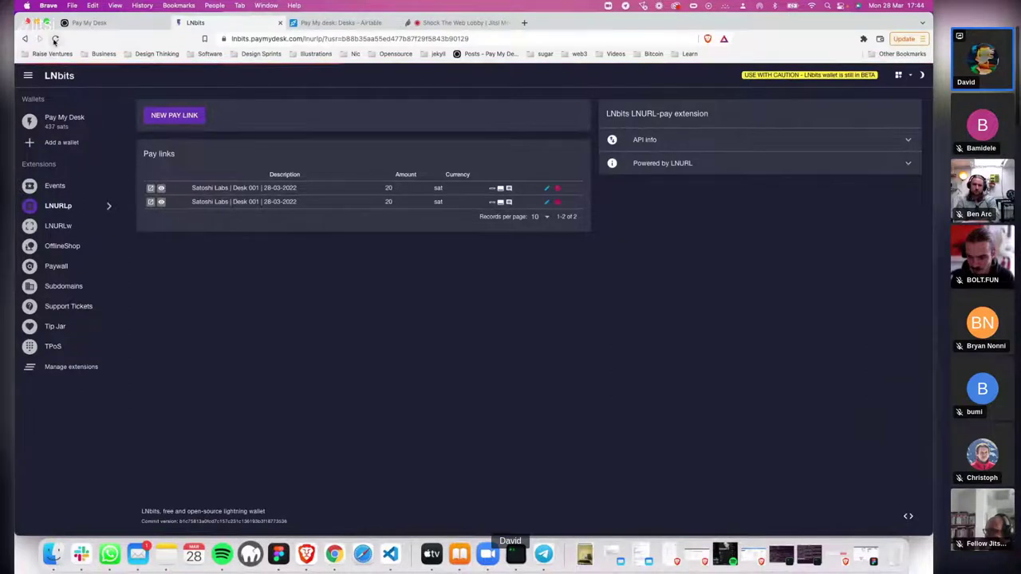
# - Check the new Satoshi's | Desk 002 record in Airtable's Desks table and view its desk-1.JPG photo
pyautogui.click(315, 22)
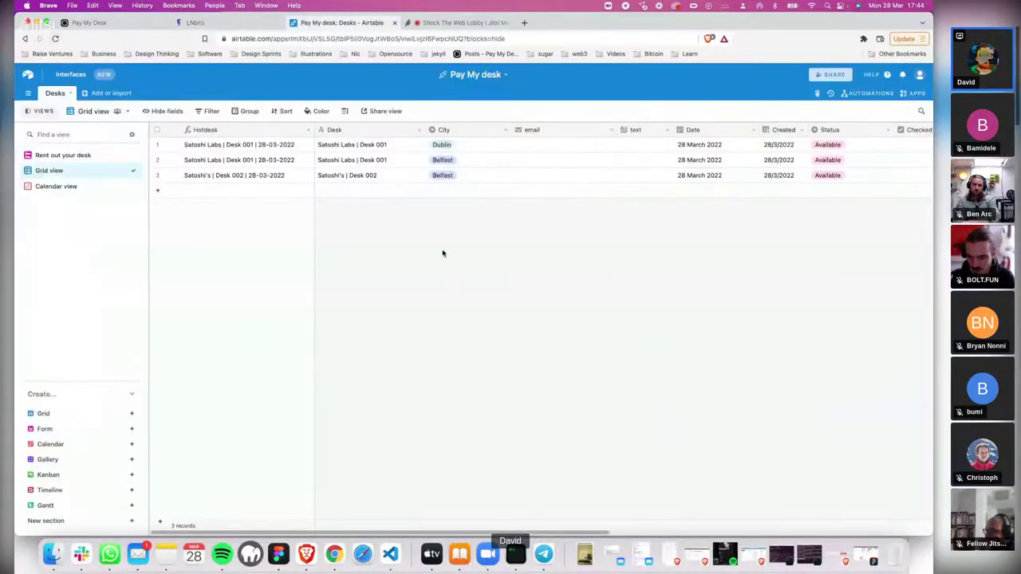
pyautogui.hscroll(2, 471, 177)
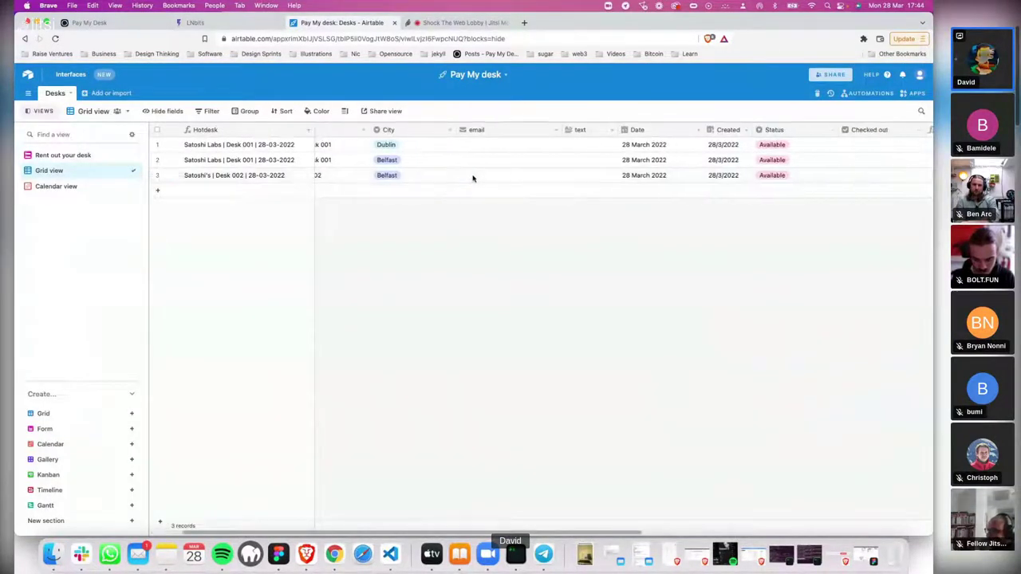
pyautogui.hscroll(6, 472, 177)
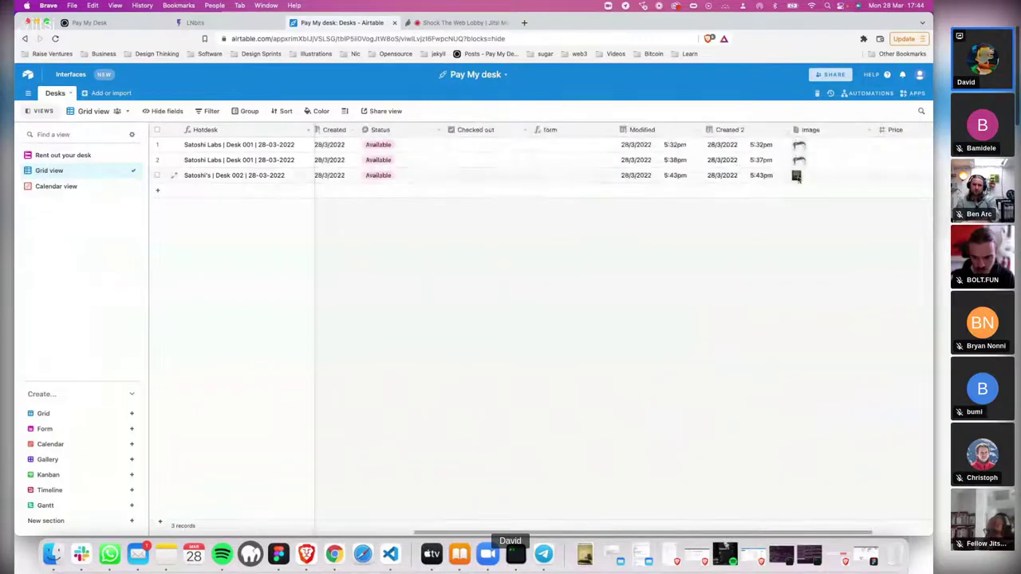
pyautogui.click(797, 176)
pyautogui.click(796, 175)
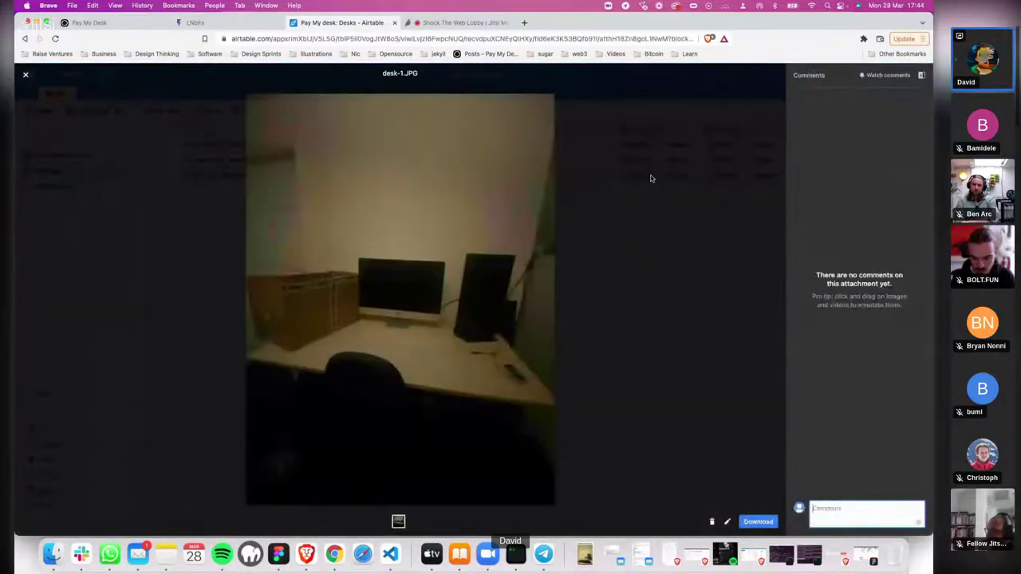
pyautogui.press('Escape')
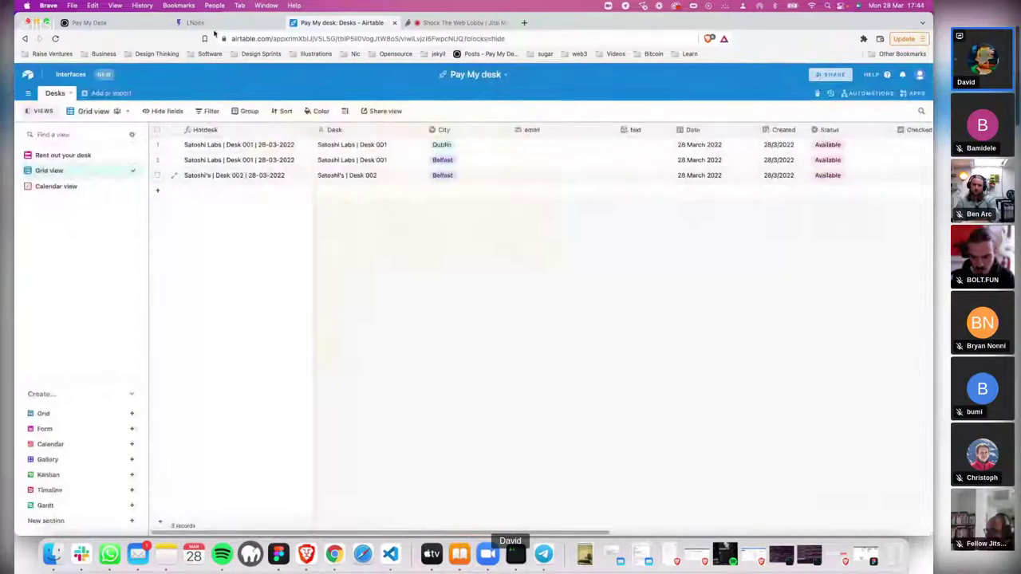
# - Reload the Pay My Desk homepage, which still lists only Desk 001
pyautogui.click(191, 22)
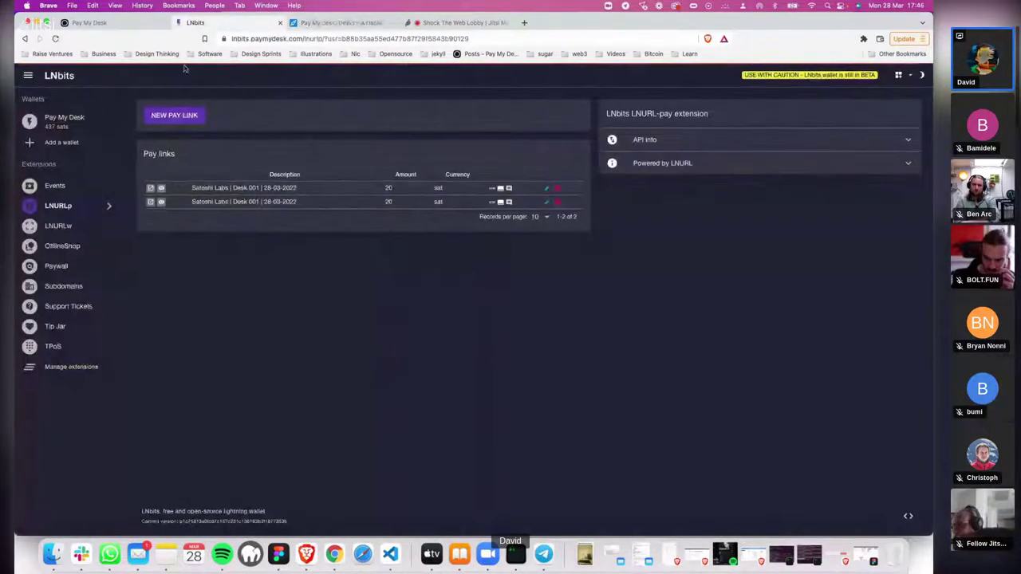
pyautogui.click(128, 24)
pyautogui.scroll(-5, 262, 212)
pyautogui.scroll(1, 263, 212)
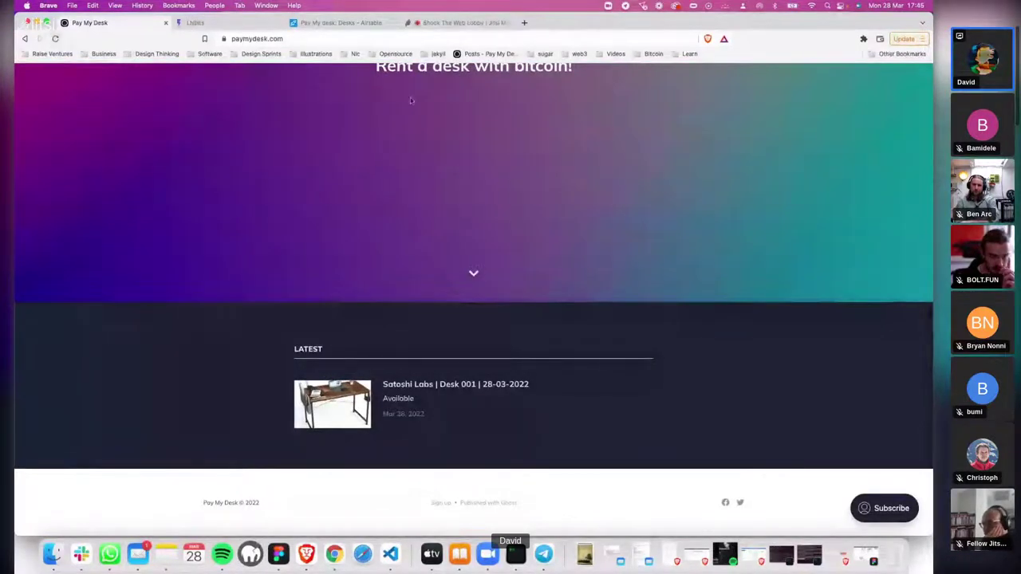
pyautogui.click(55, 38)
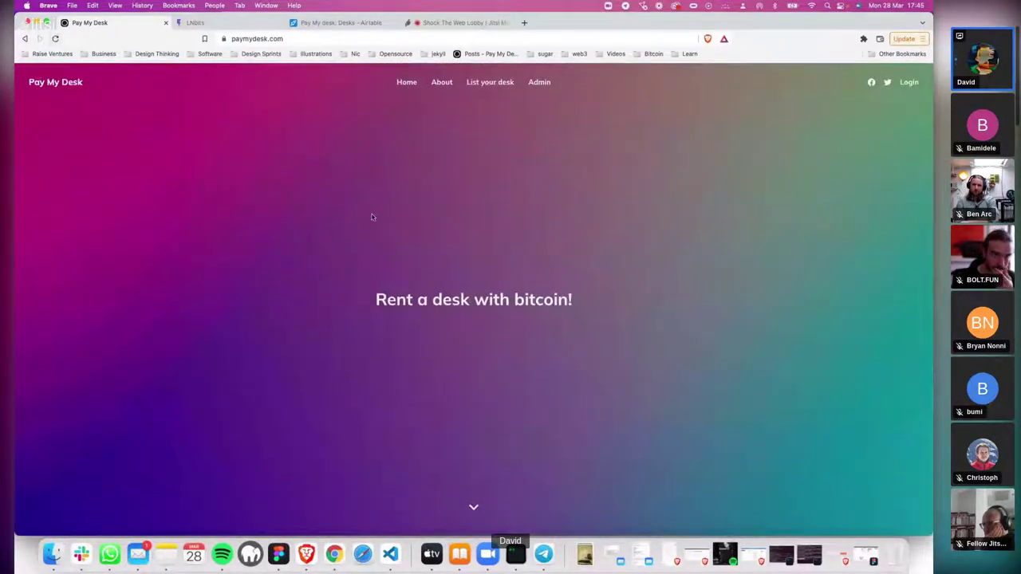
pyautogui.scroll(-5, 369, 217)
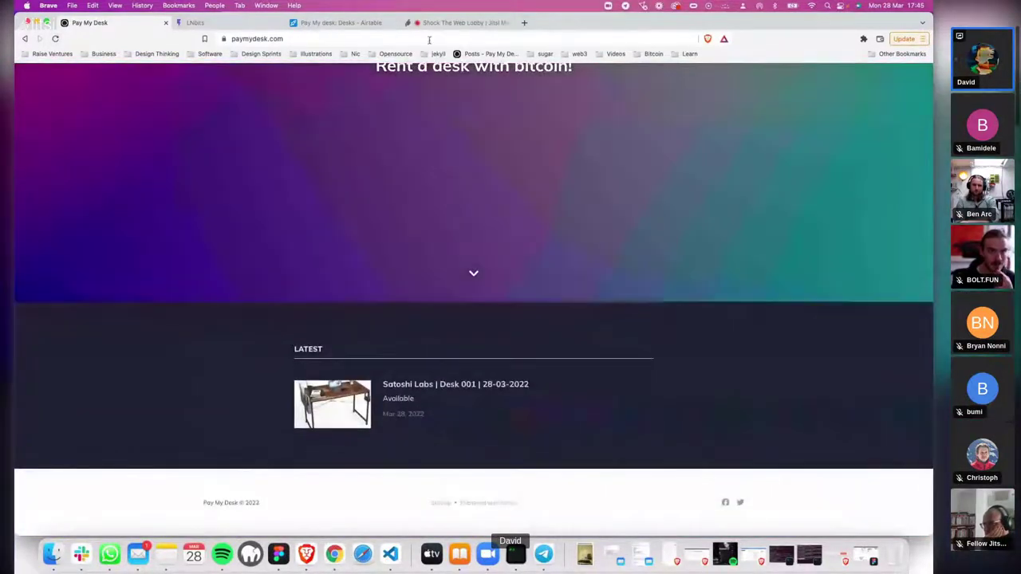
# - Glance at Airtable and LNbits again, then show all open windows
pyautogui.click(343, 23)
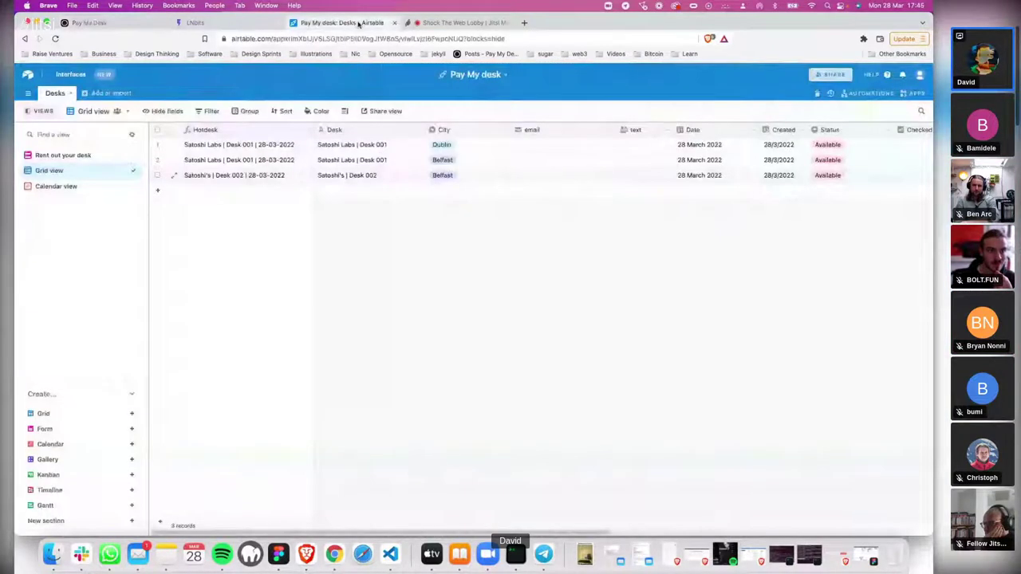
pyautogui.hotkey('ctrl', 'shift', 'Tab')
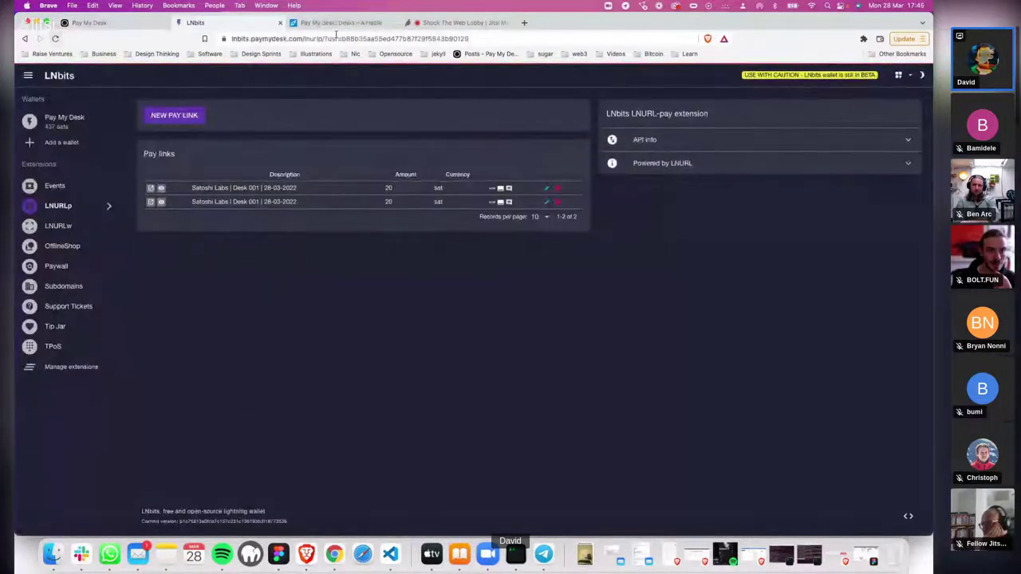
pyautogui.hotkey('ctrl', 'Up')
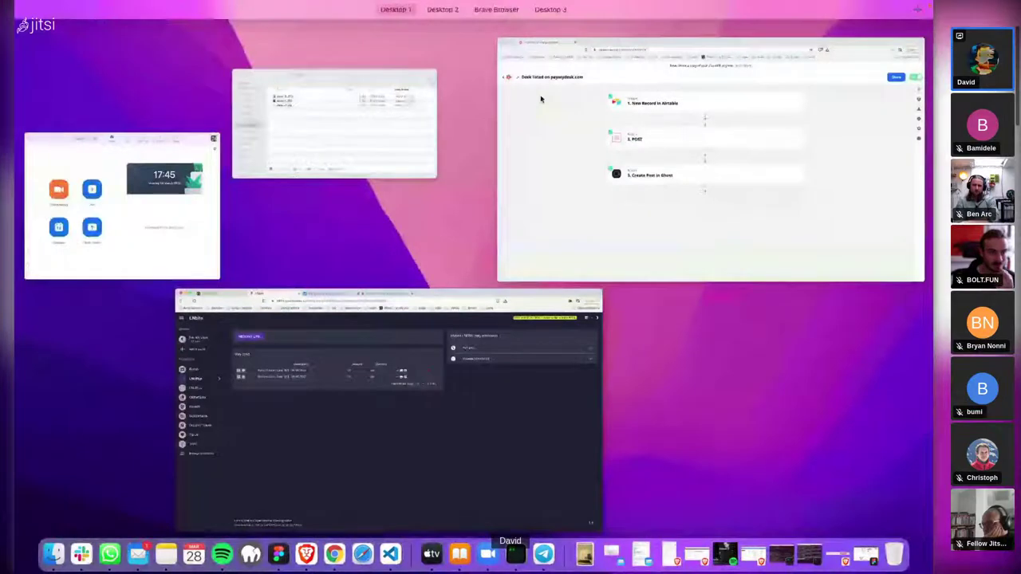
# - View the step data of the latest 'Desk listed on paymydesk.com' run in Zap History, then return to paymydesk.com
pyautogui.click(541, 99)
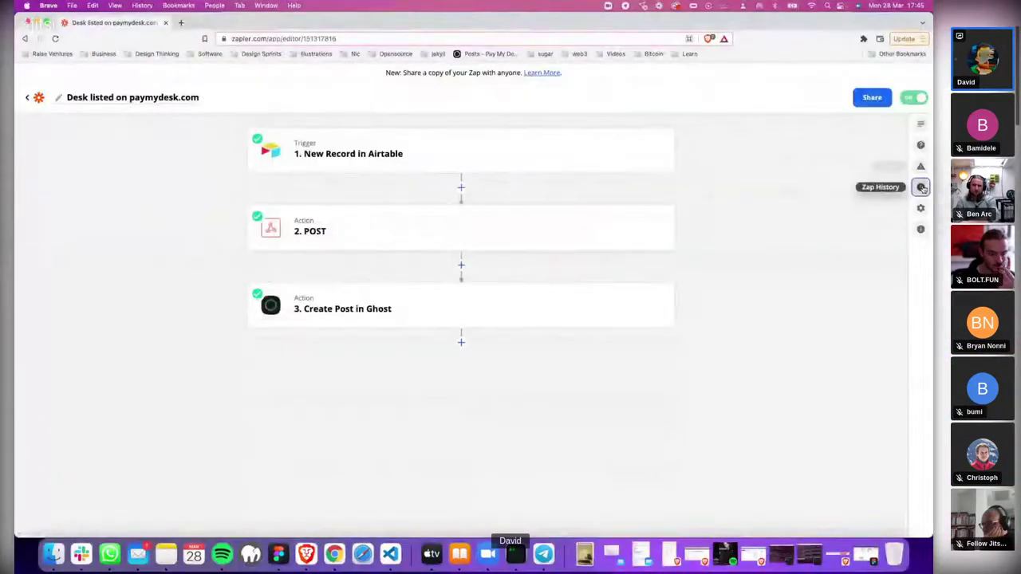
pyautogui.click(921, 187)
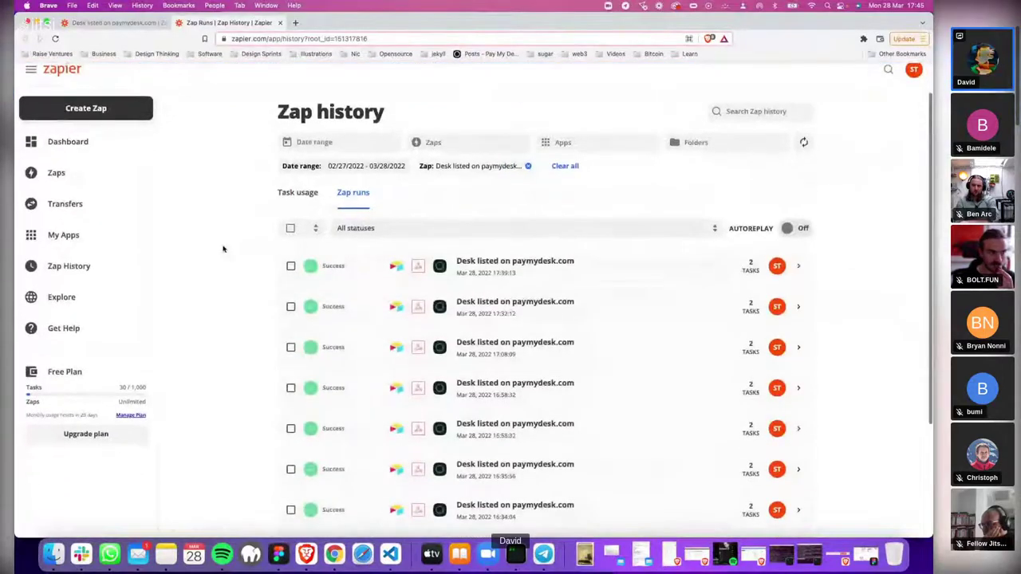
pyautogui.scroll(-5, 493, 273)
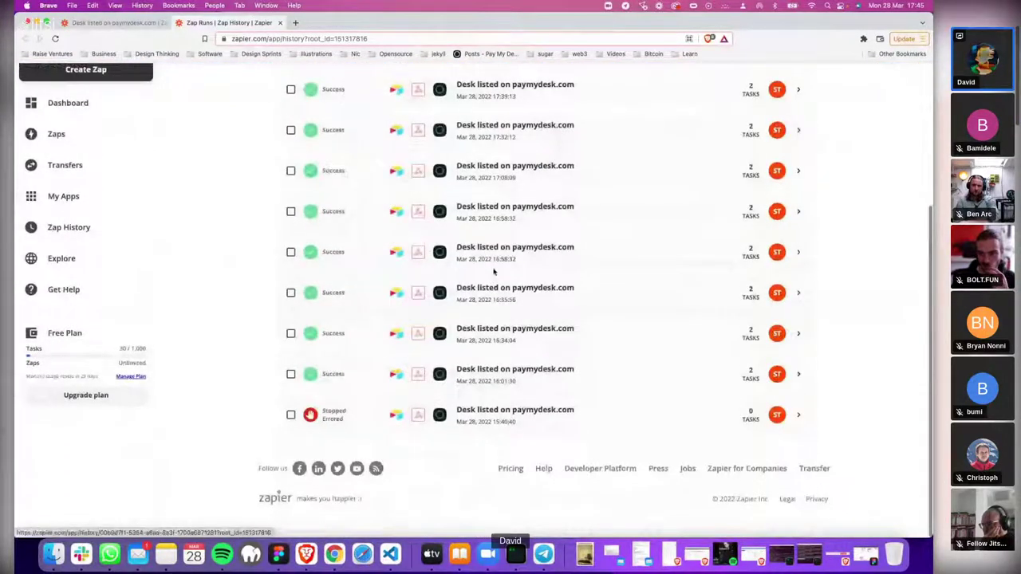
pyautogui.scroll(3, 493, 272)
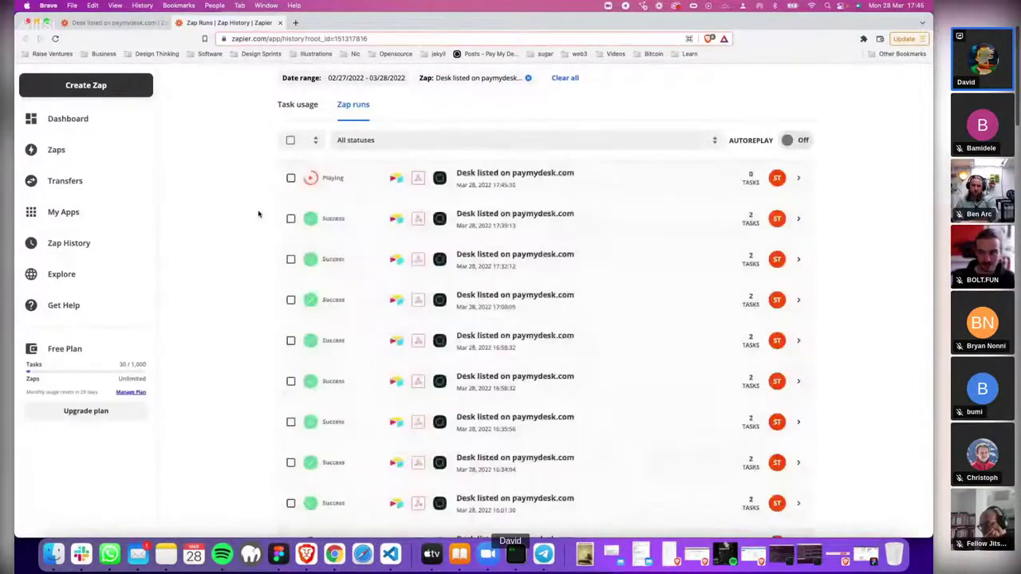
pyautogui.click(546, 187)
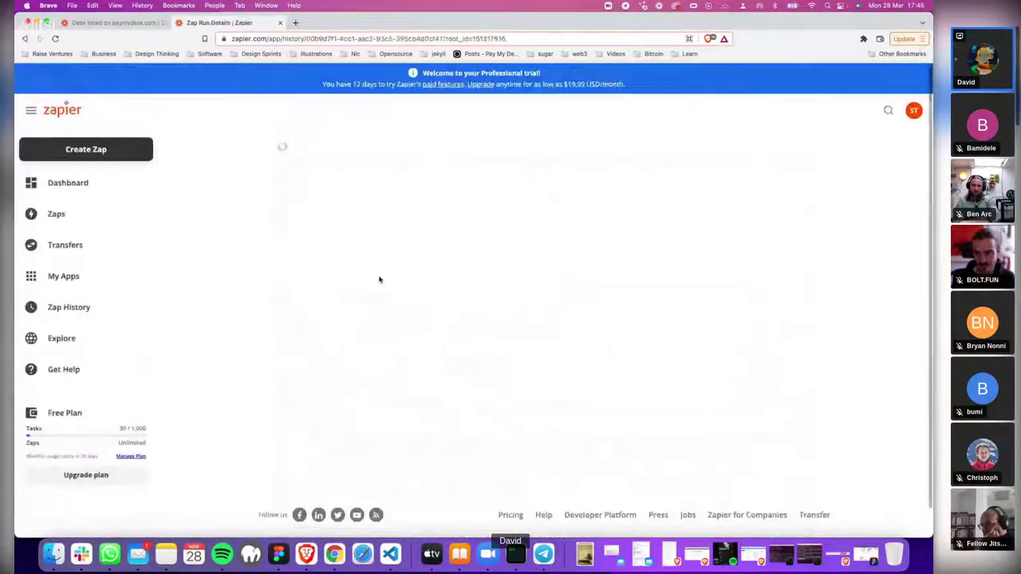
pyautogui.scroll(-3, 377, 273)
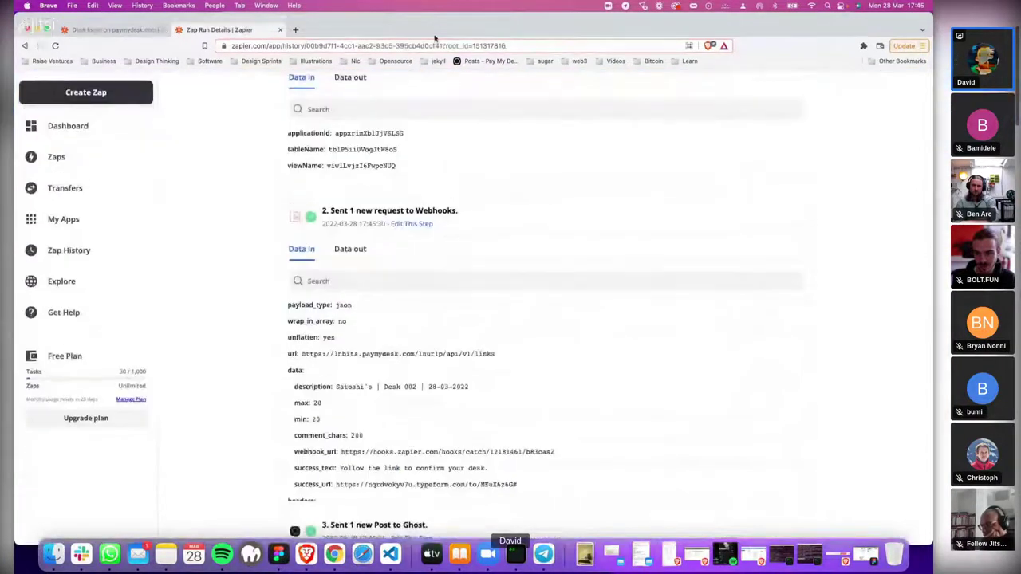
pyautogui.press('super+1')
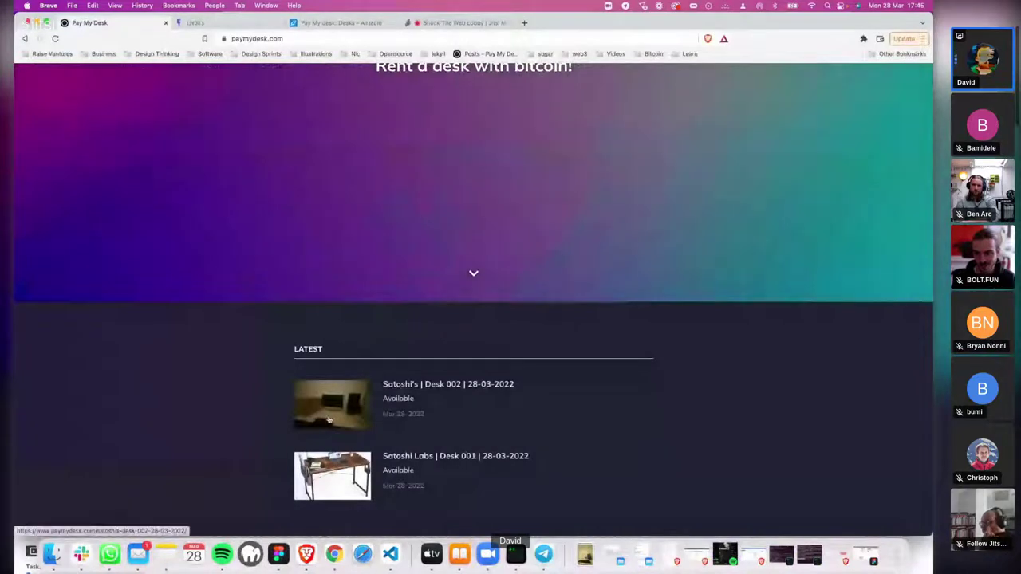
# - Open the Satoshi's | Desk 002 listing and scroll to its desk photo and LNbits QR code
pyautogui.click(336, 401)
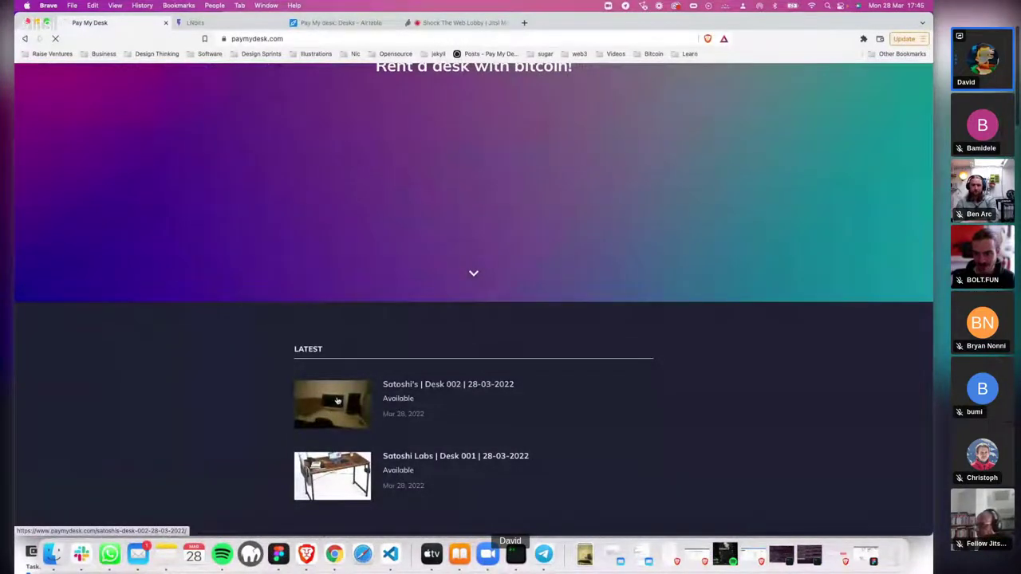
pyautogui.scroll(-5, 227, 403)
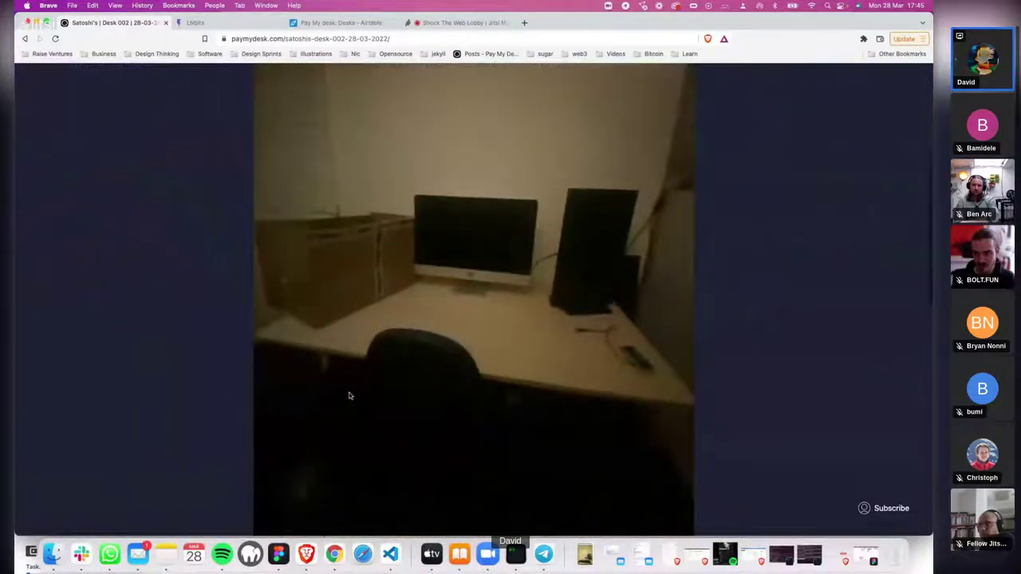
pyautogui.scroll(-8, 348, 391)
pyautogui.scroll(-3, 227, 393)
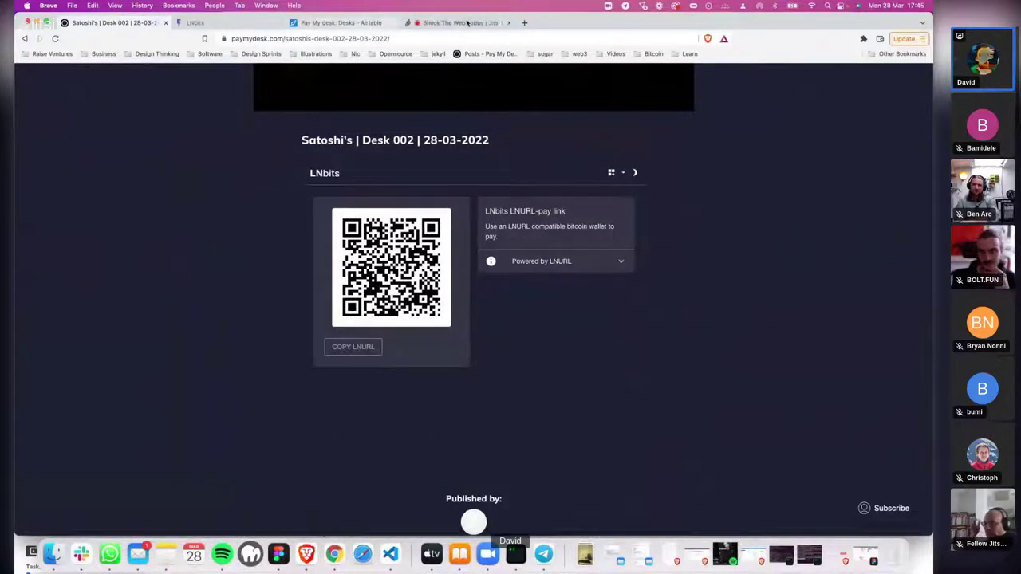
pyautogui.scroll(10, 547, 154)
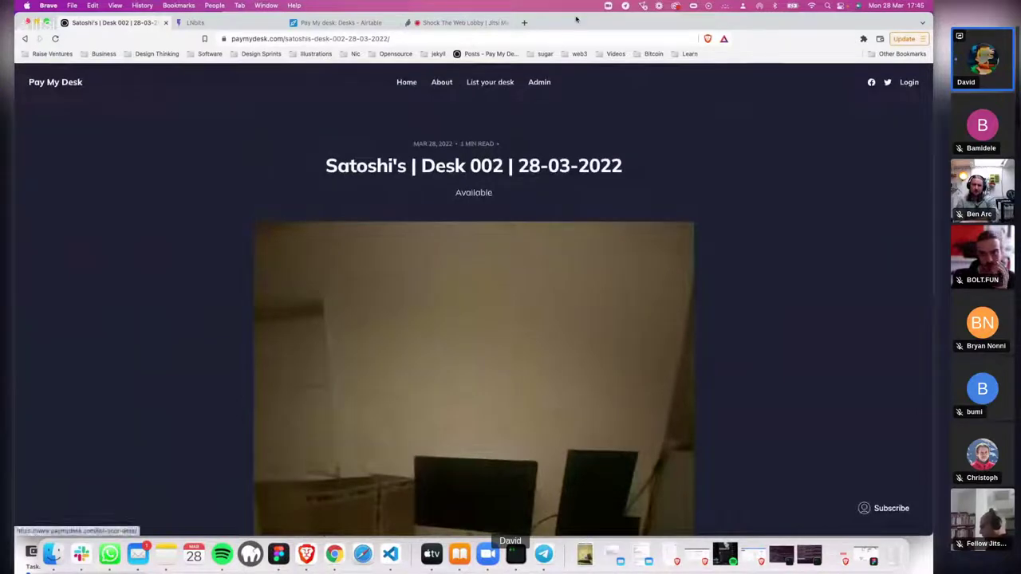
pyautogui.moveTo(574, 18)
pyautogui.mouseDown()
pyautogui.moveTo(574, 209)
pyautogui.moveTo(574, 18)
pyautogui.mouseUp()
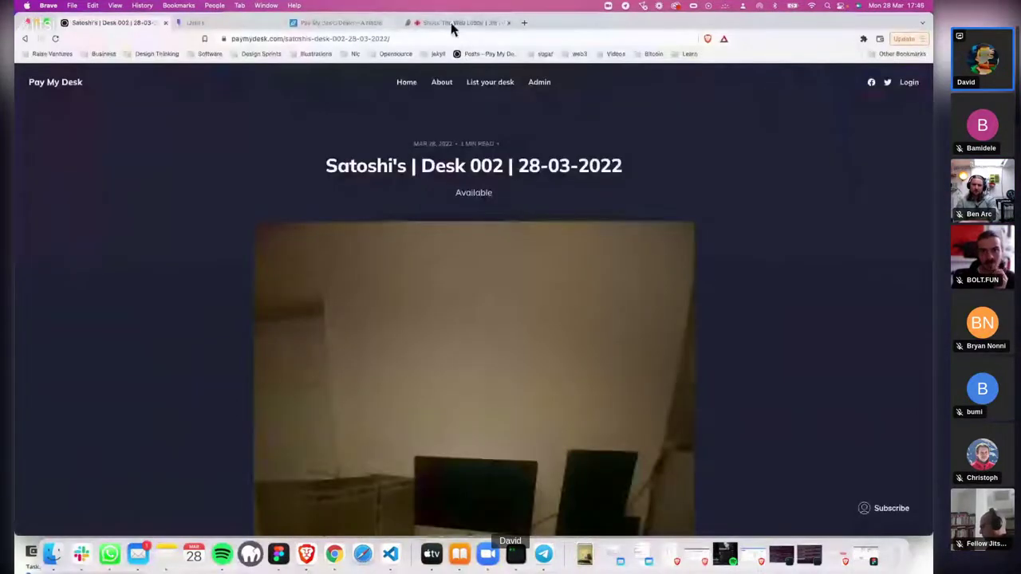
# - Load airtable.com in a new tab and open the Pay My desk base
pyautogui.click(524, 22)
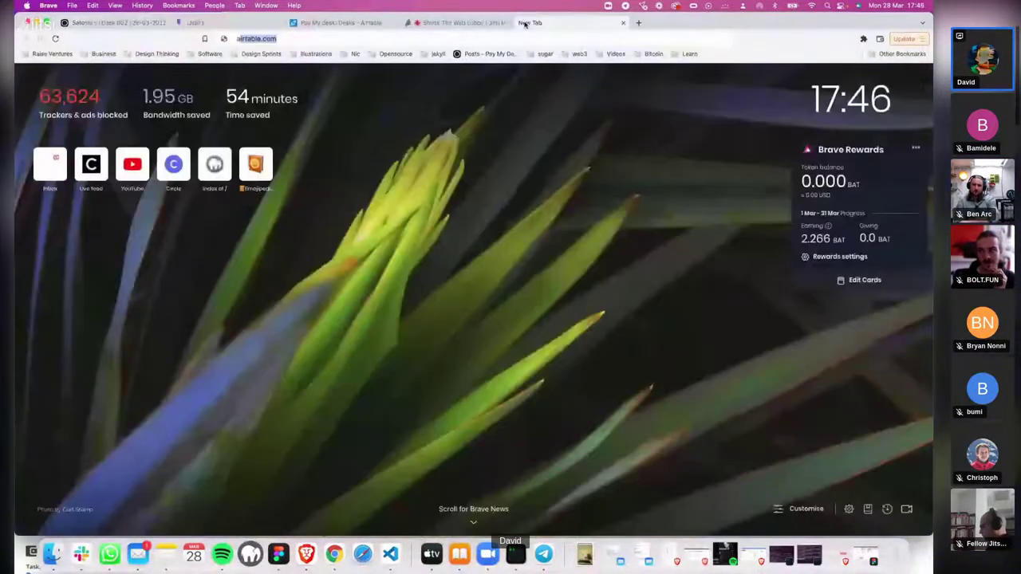
pyautogui.write('airtable.com')
pyautogui.press('Return')
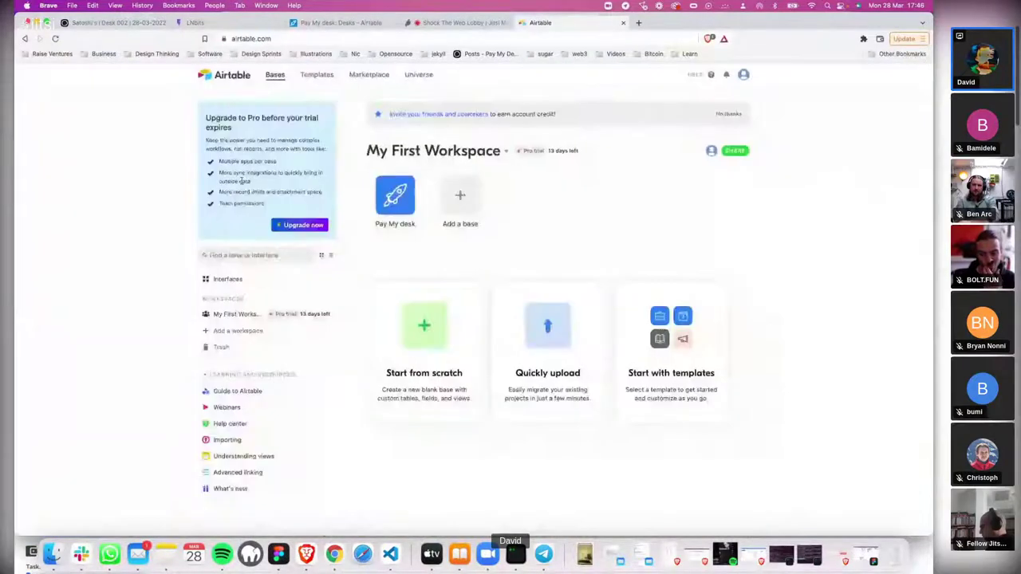
pyautogui.click(399, 203)
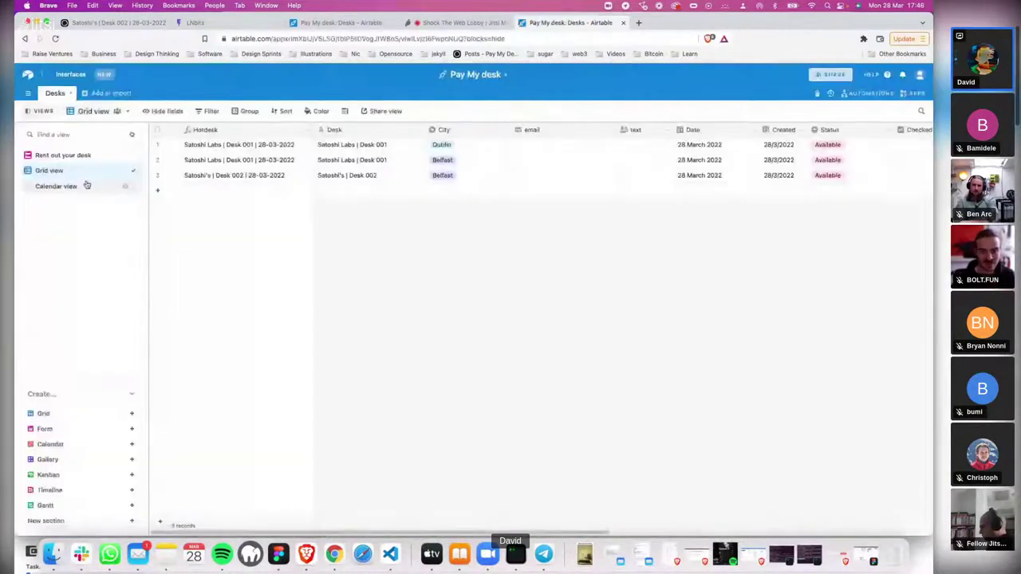
# - Detach Airtable into its own window, tiled right beside the Desk 002 listing page on the left
pyautogui.moveTo(570, 23); pyautogui.dragTo(576, 64)
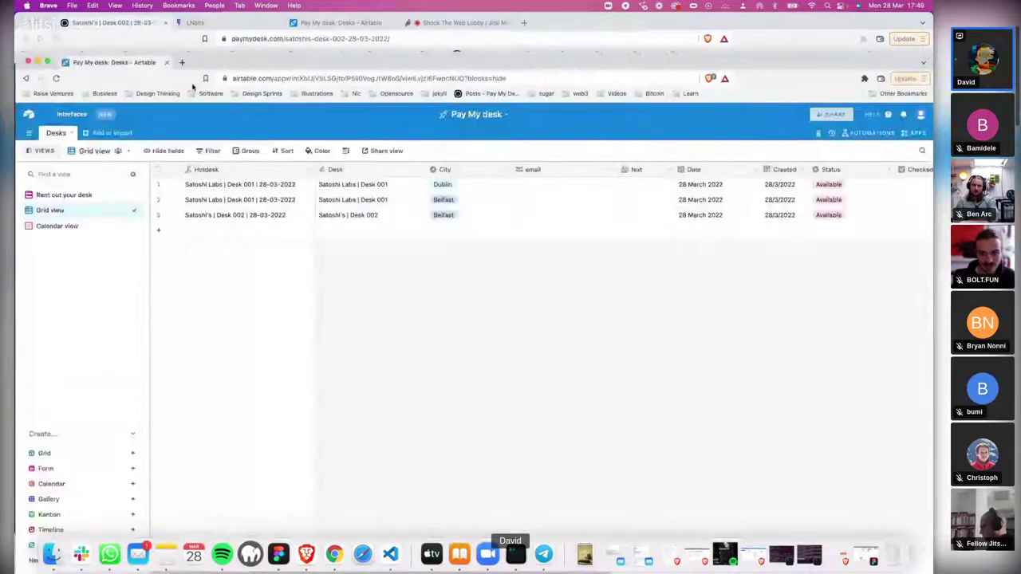
pyautogui.click(47, 61)
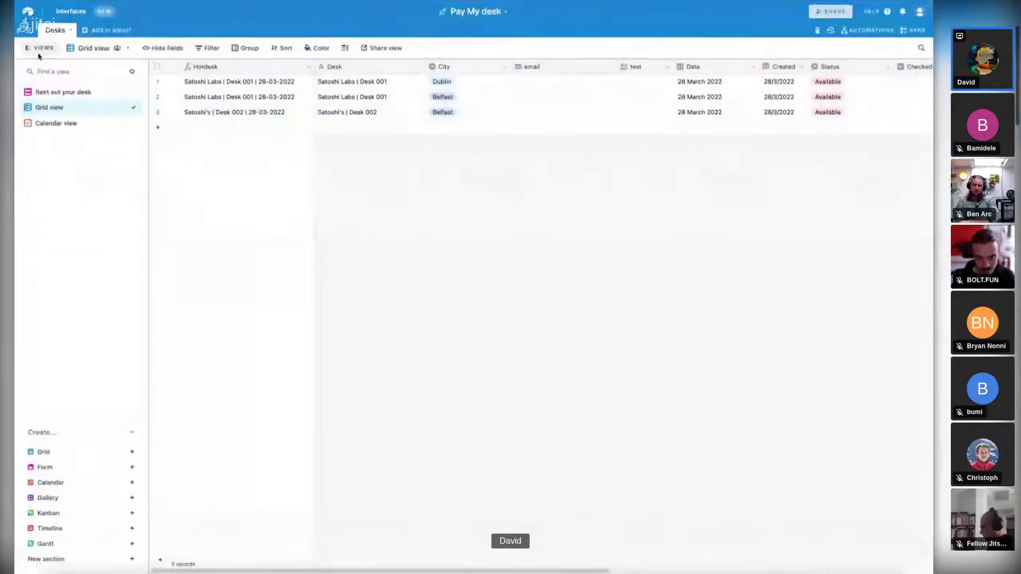
pyautogui.click(47, 18)
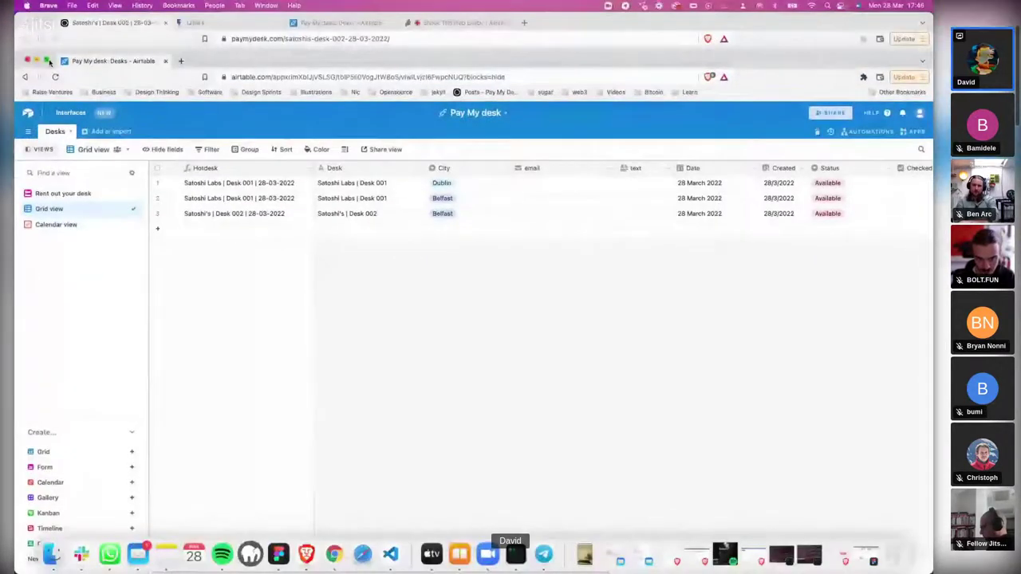
pyautogui.moveTo(48, 61)
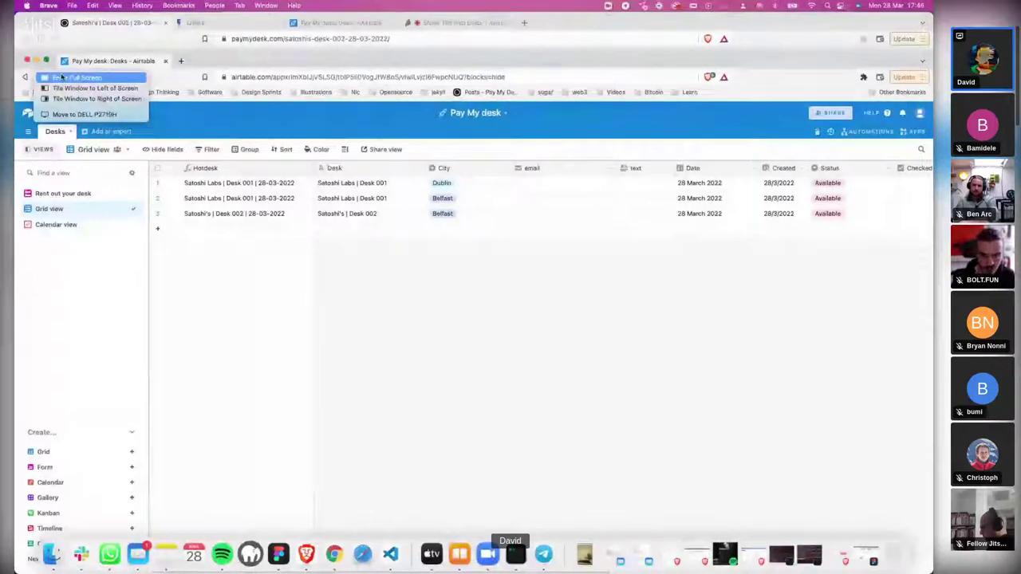
pyautogui.click(88, 98)
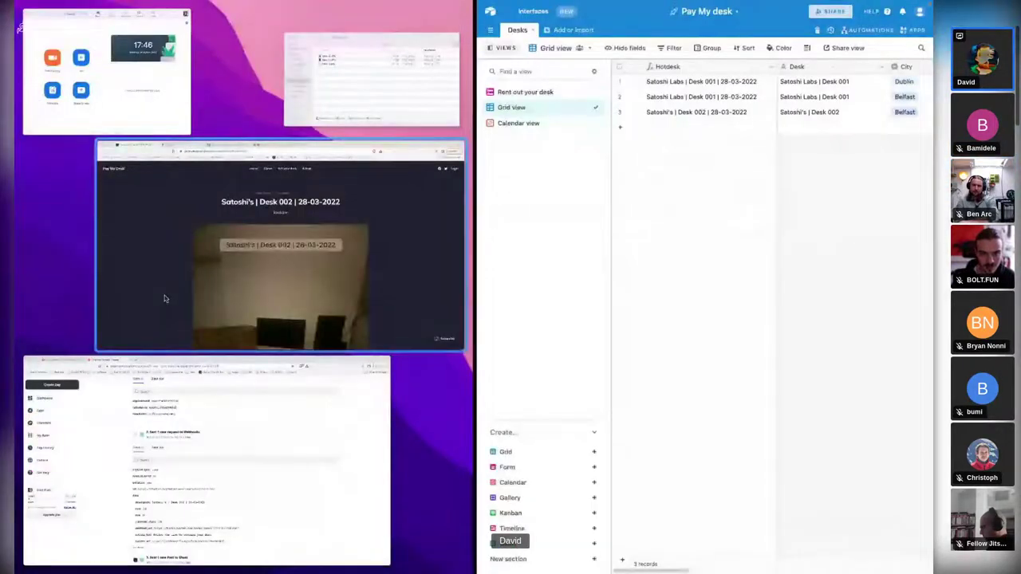
pyautogui.click(164, 296)
pyautogui.hscroll(5, 666, 111)
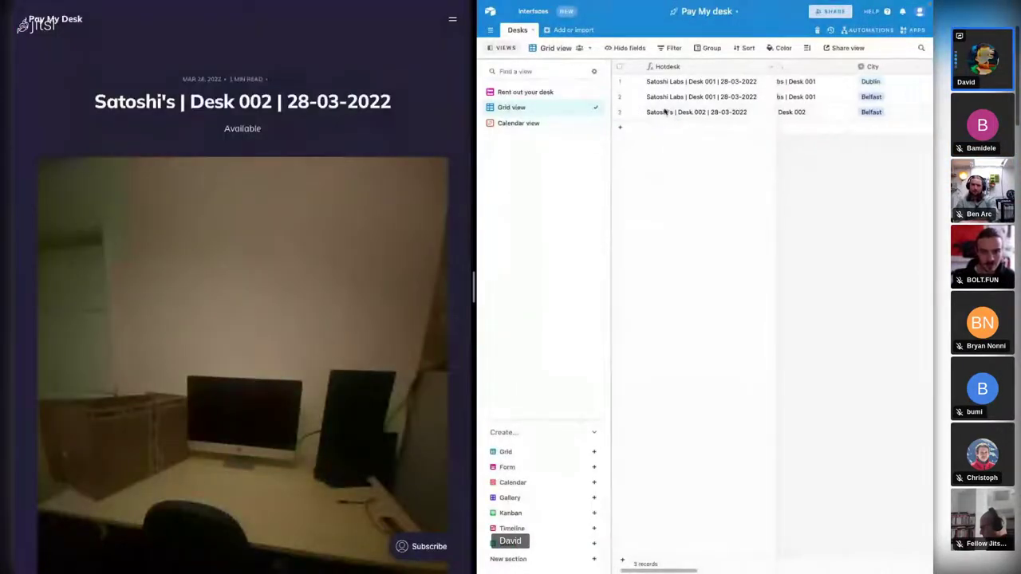
pyautogui.hscroll(6, 694, 116)
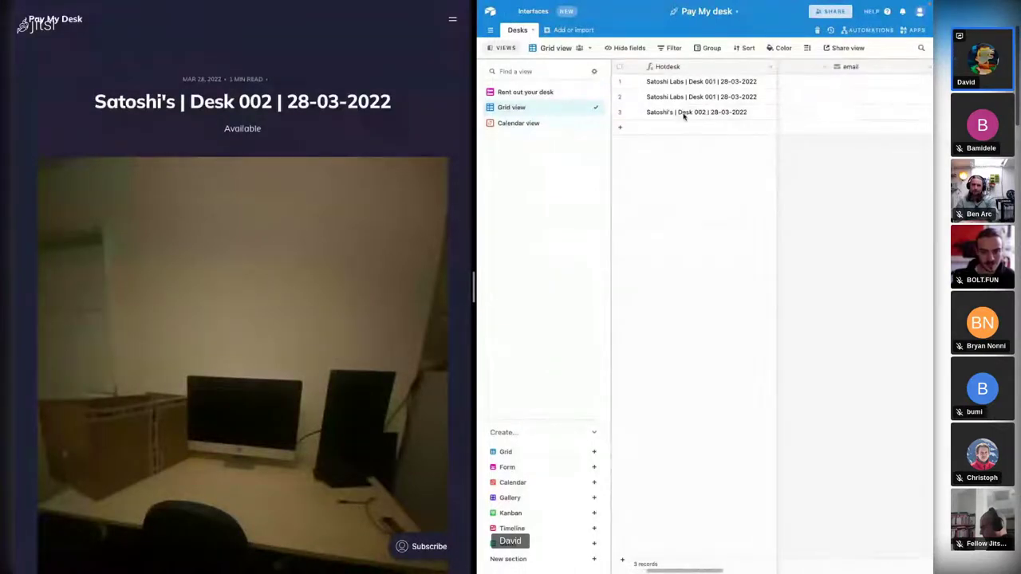
pyautogui.hscroll(3, 686, 116)
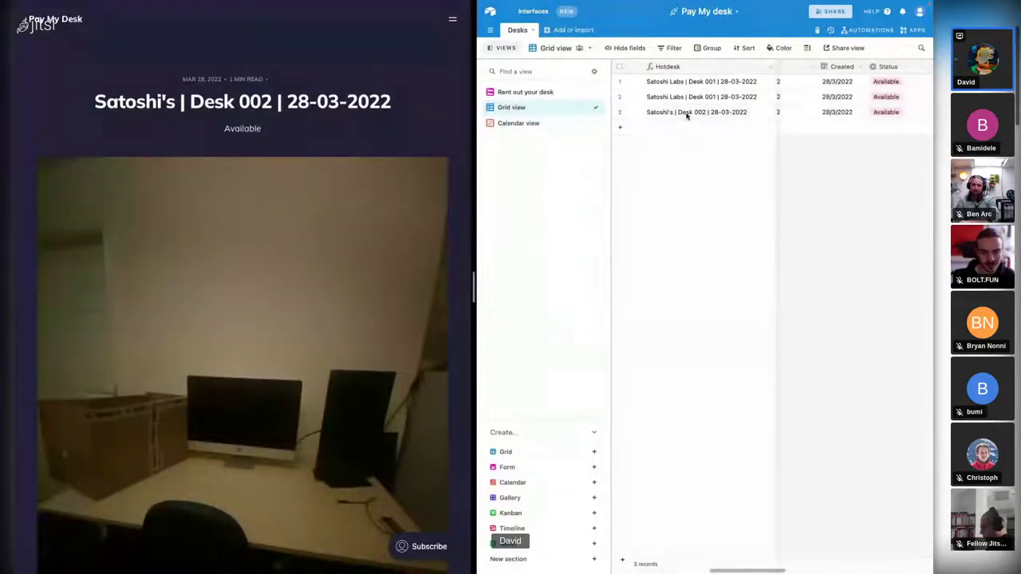
pyautogui.scroll(-3, 272, 230)
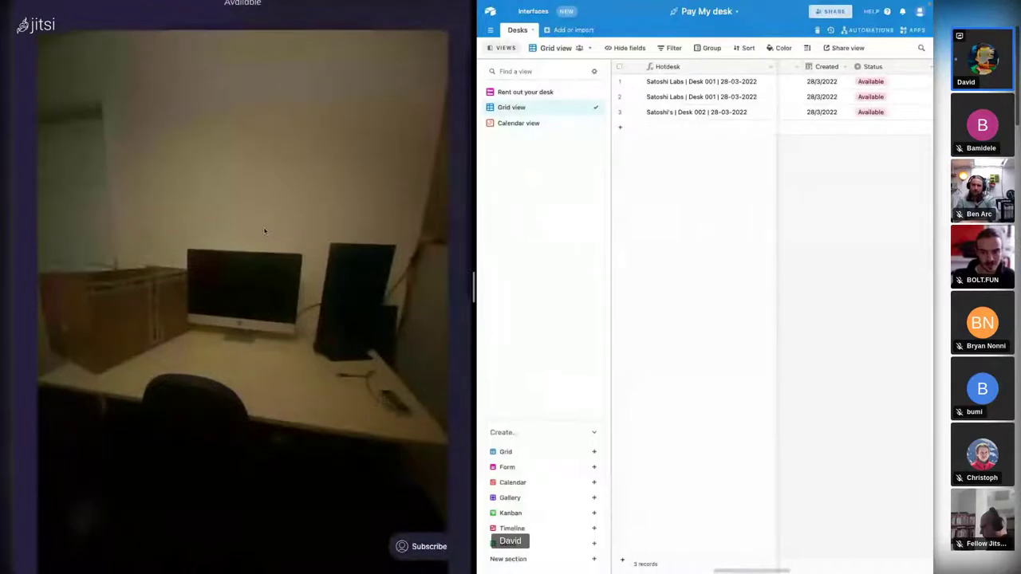
pyautogui.scroll(-5, 267, 229)
pyautogui.scroll(2, 263, 229)
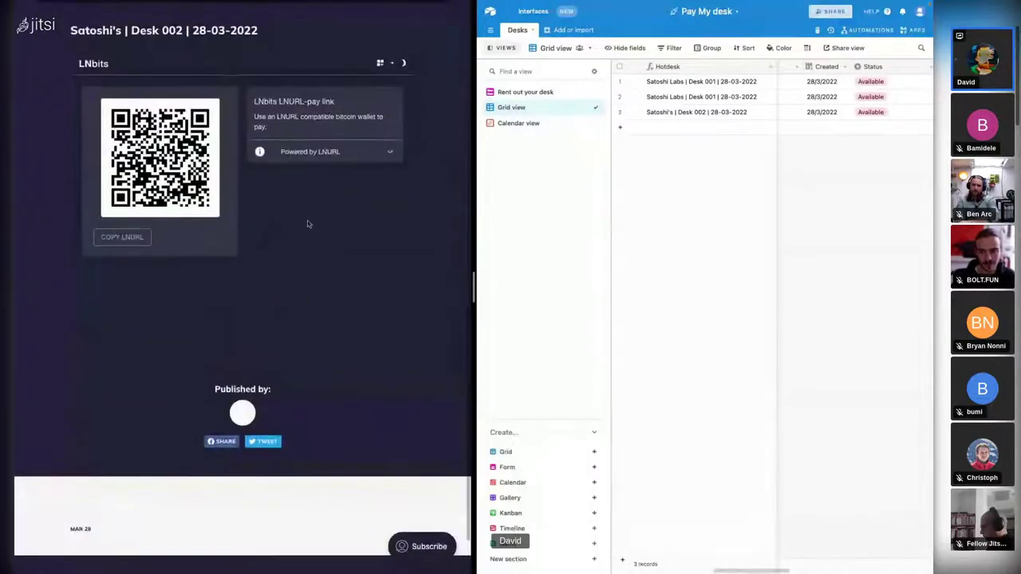
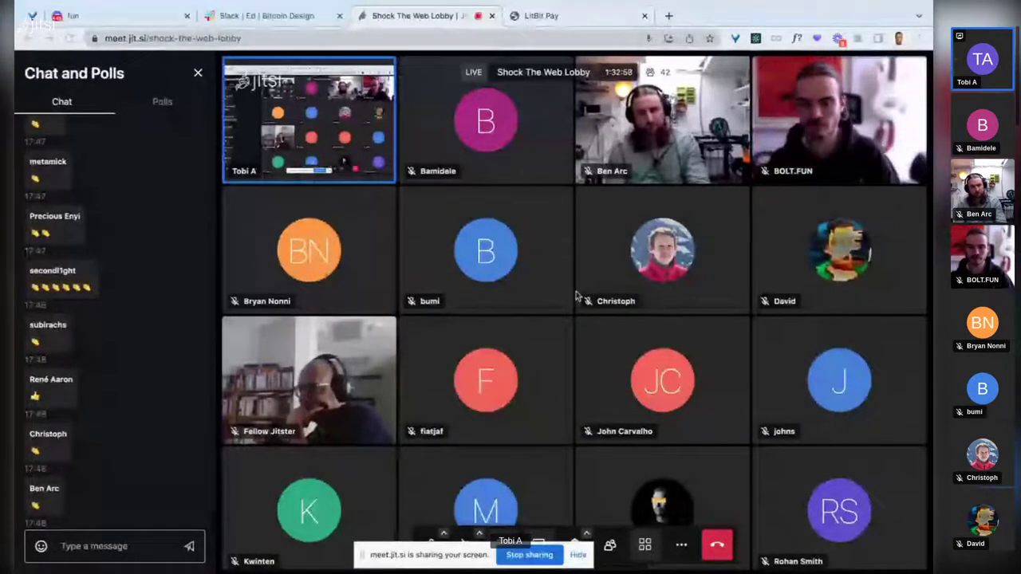
# - Scroll through the Jitsi participant tiles, then switch to the LitBit Pay login tab
pyautogui.scroll(-3, 578, 295)
pyautogui.scroll(-10, 577, 295)
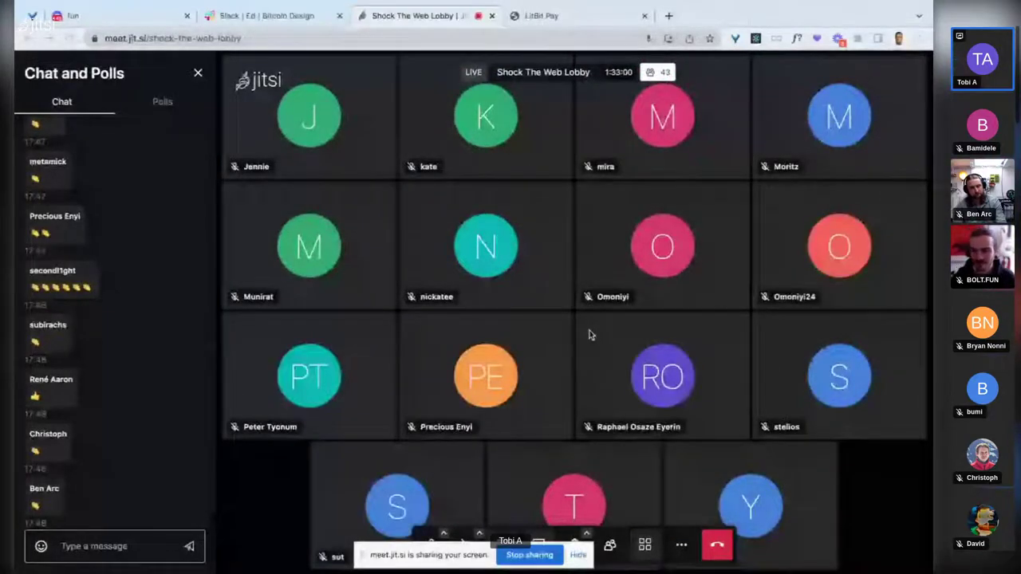
pyautogui.scroll(1, 595, 311)
pyautogui.scroll(10, 595, 311)
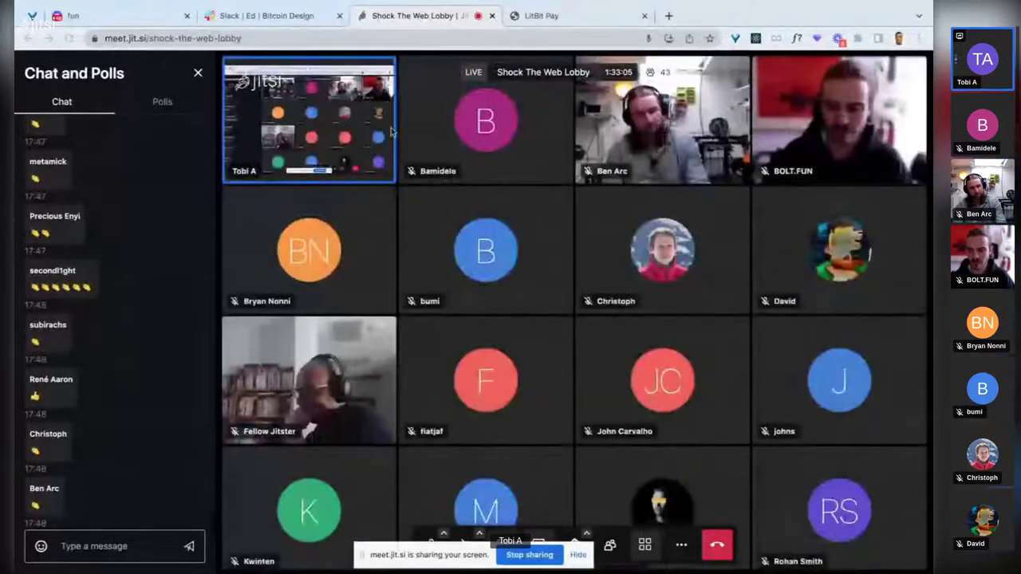
pyautogui.click(550, 15)
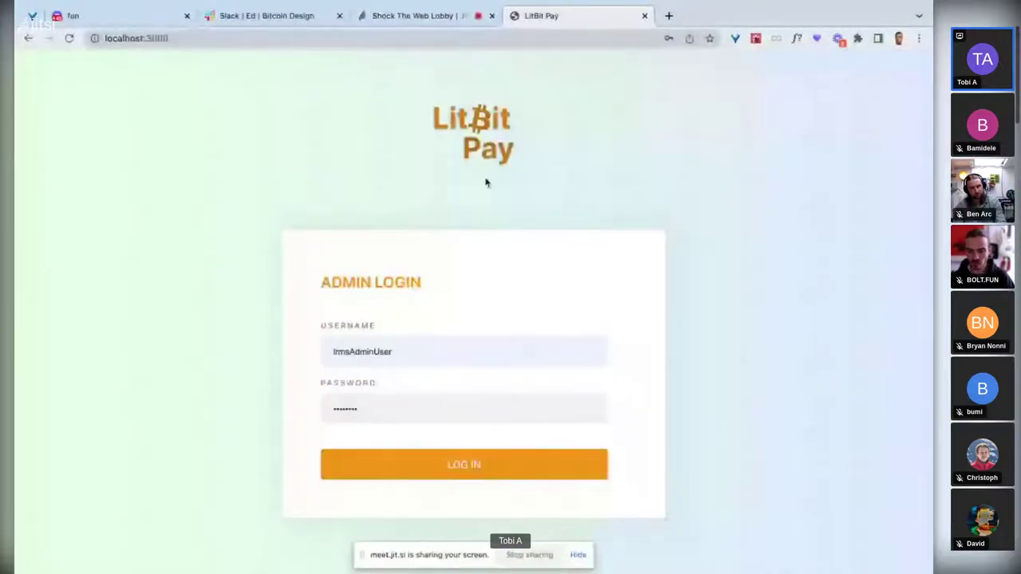
# - Hide the sharing notice and log in to LitBit Pay as admin with the account password
pyautogui.click(579, 555)
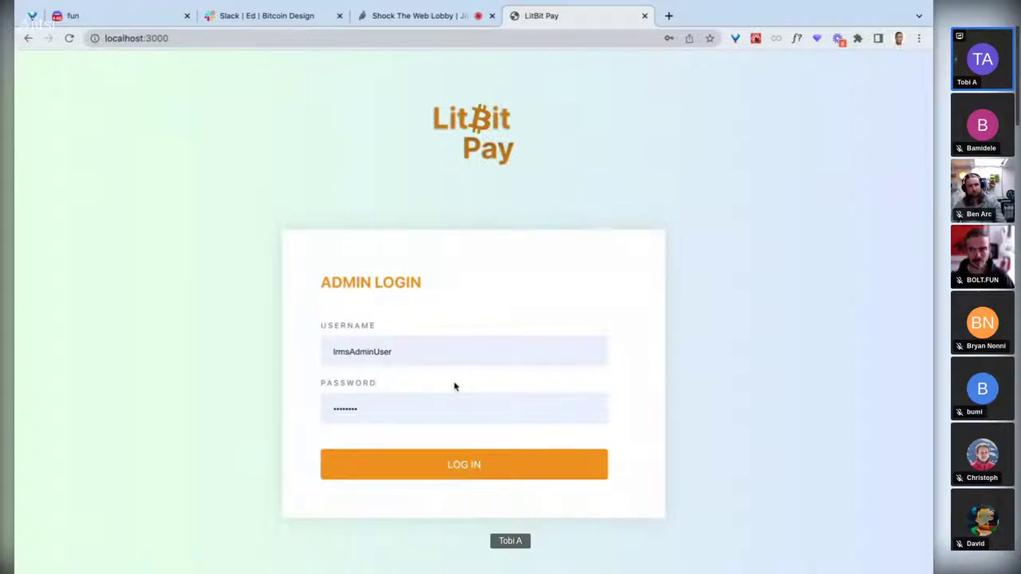
pyautogui.click(394, 351)
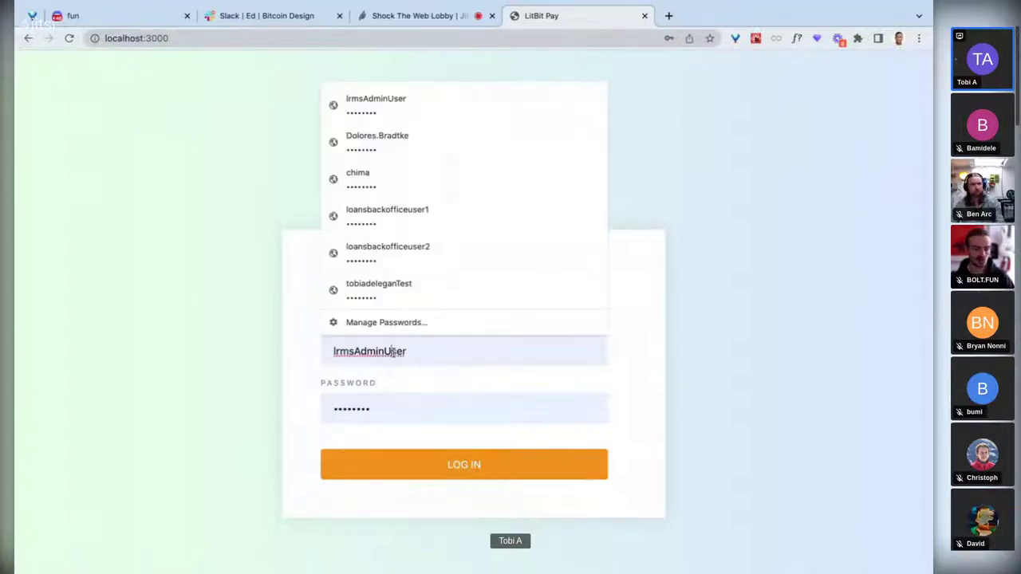
pyautogui.doubleClick(393, 351)
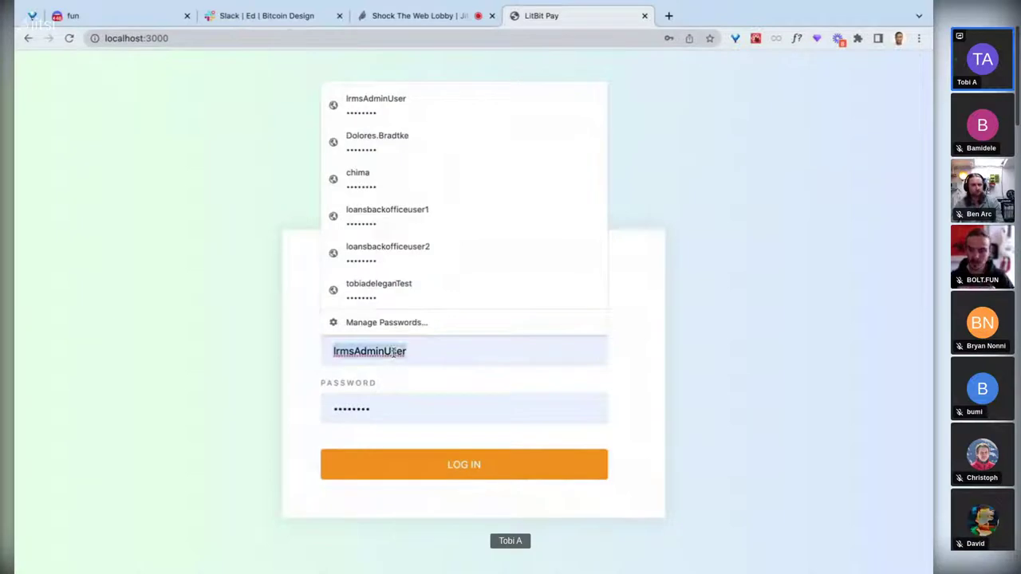
pyautogui.press('Tab')
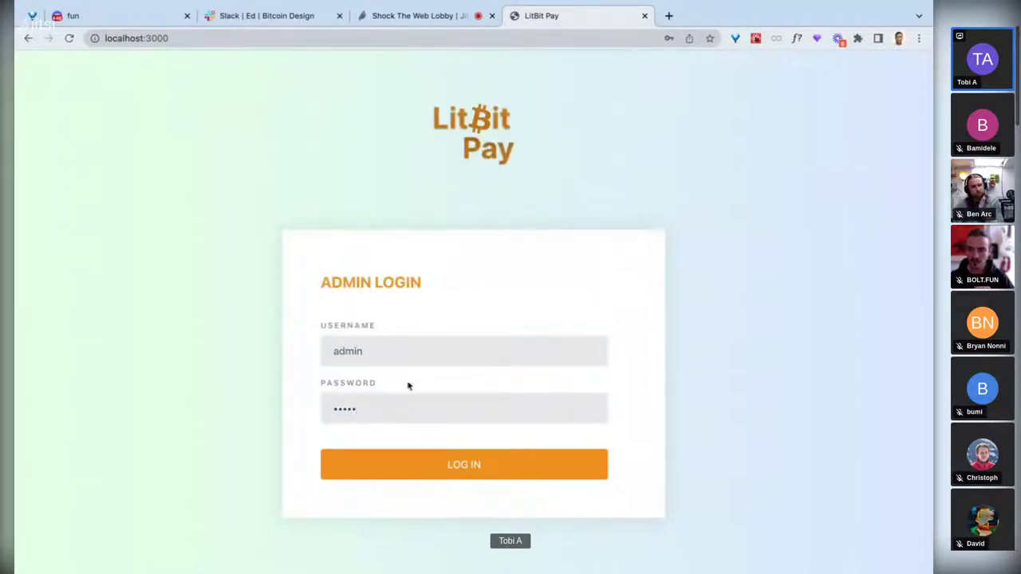
pyautogui.click(410, 460)
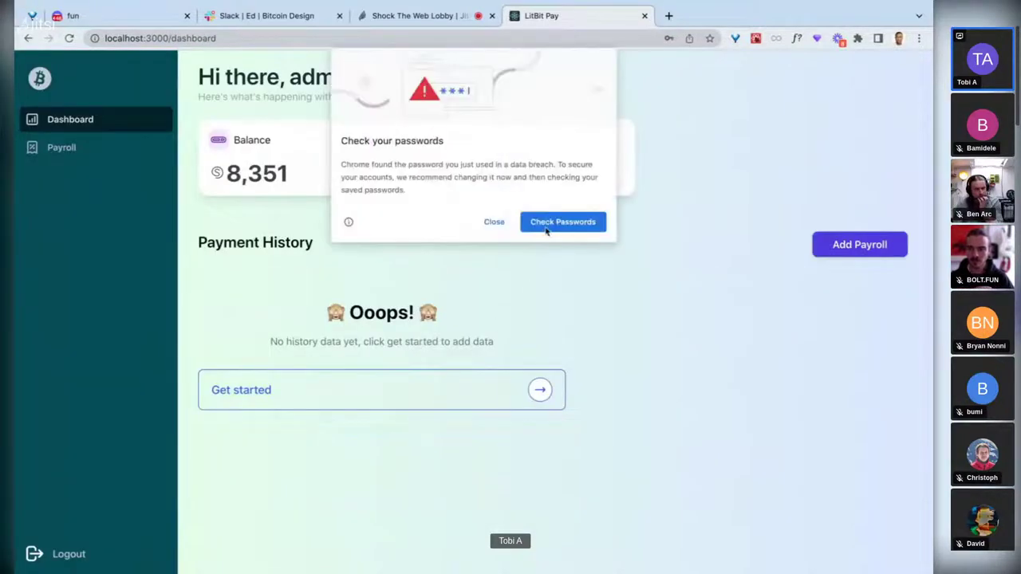
# - Dismiss Chrome's password breach and save-password prompts, then go to the Add Payroll page
pyautogui.click(495, 222)
pyautogui.click(641, 219)
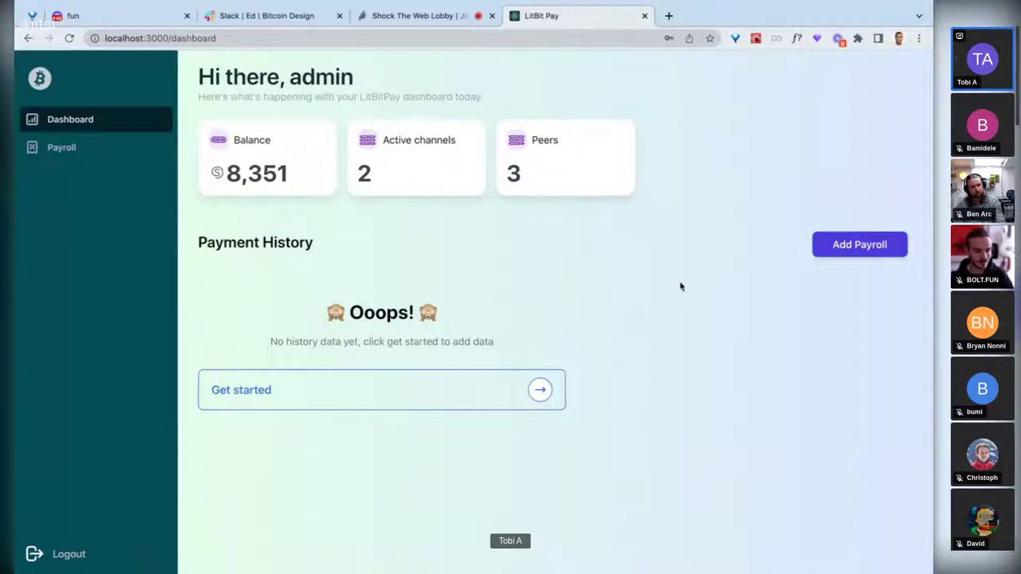
pyautogui.click(848, 256)
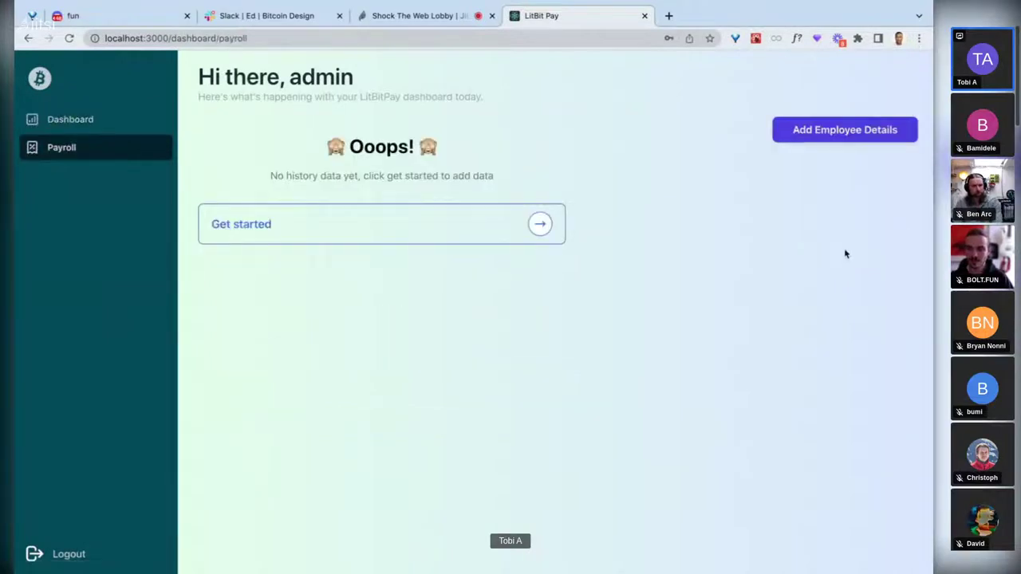
# - Submit an employee payment form with name Dave, 150 sats and the MINUTES schedule
pyautogui.click(810, 131)
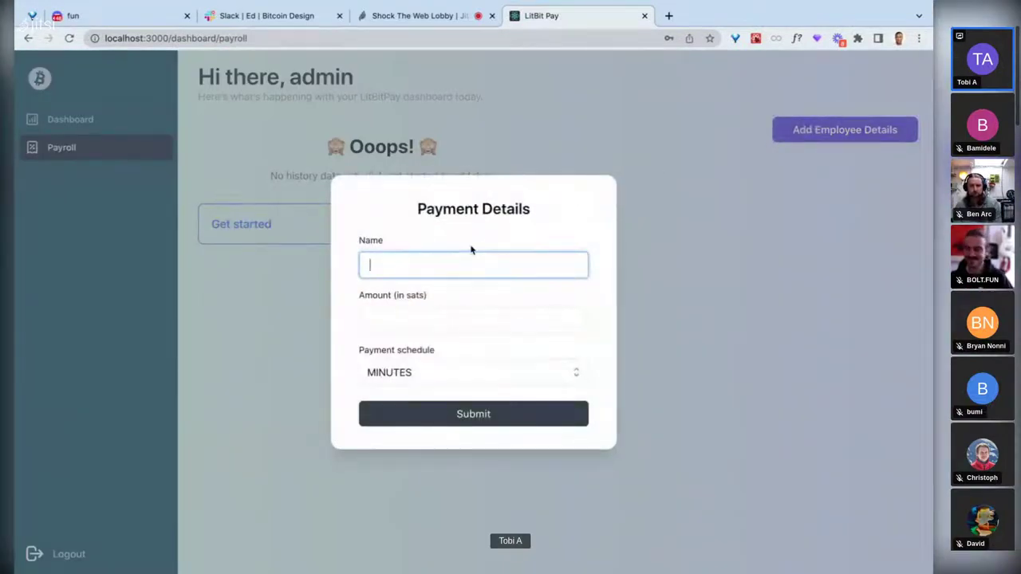
pyautogui.write('Dave')
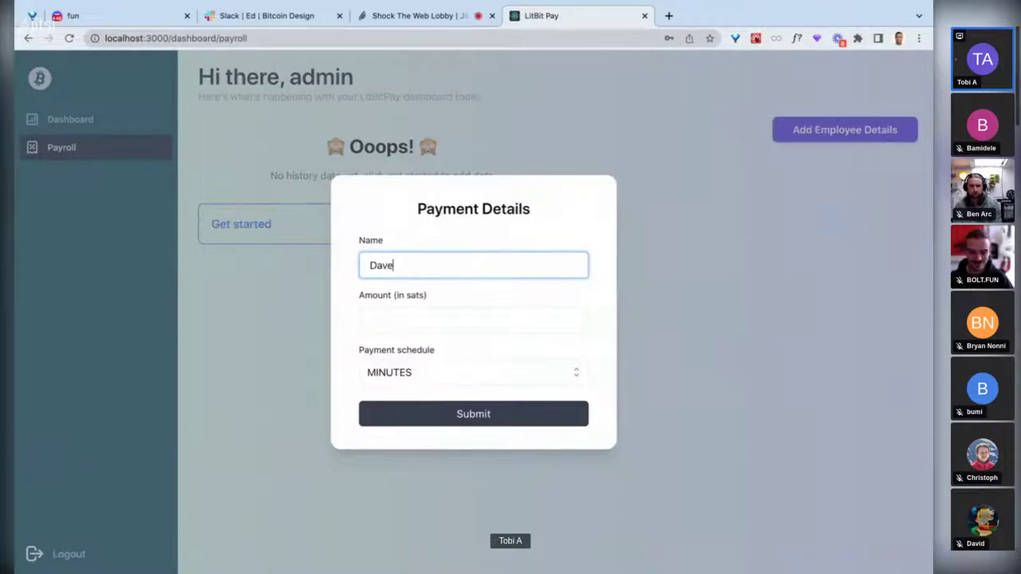
pyautogui.click(370, 320)
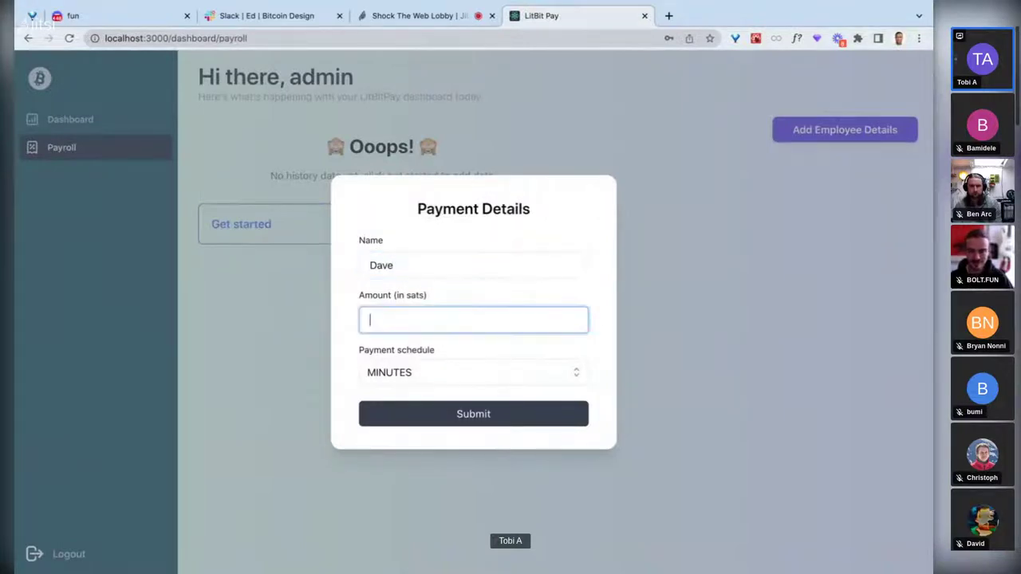
pyautogui.write('150')
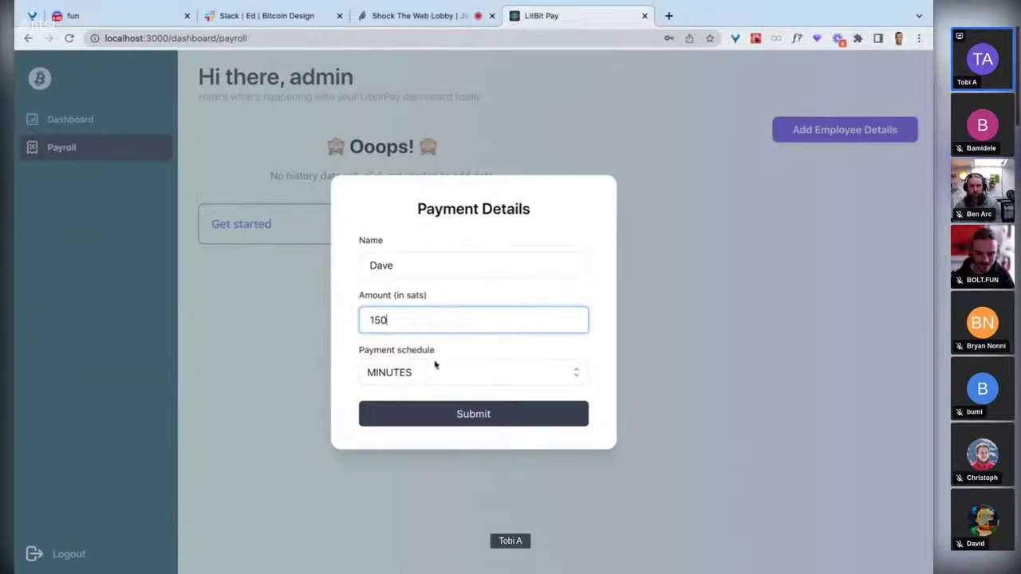
pyautogui.click(430, 372)
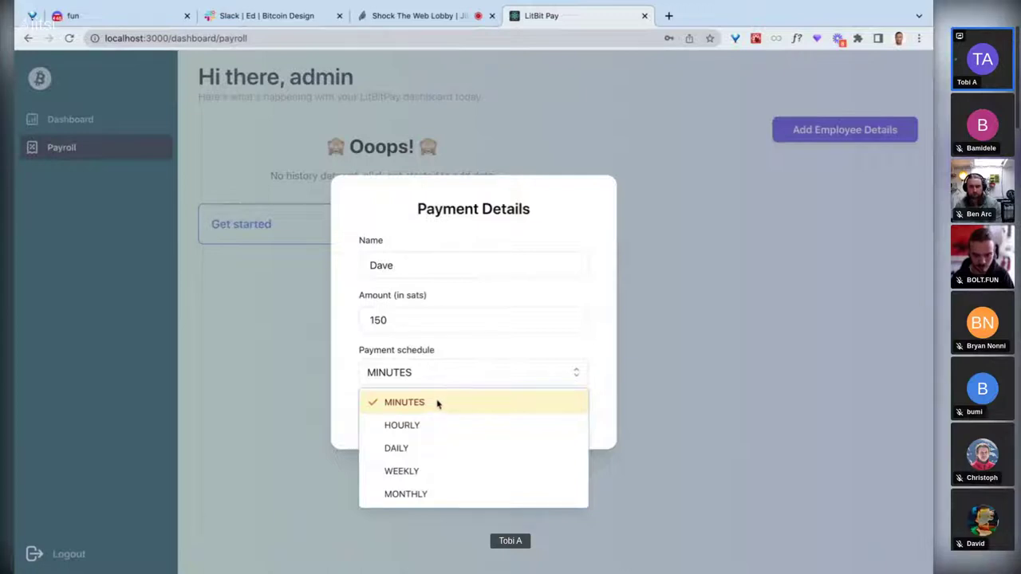
pyautogui.click(437, 404)
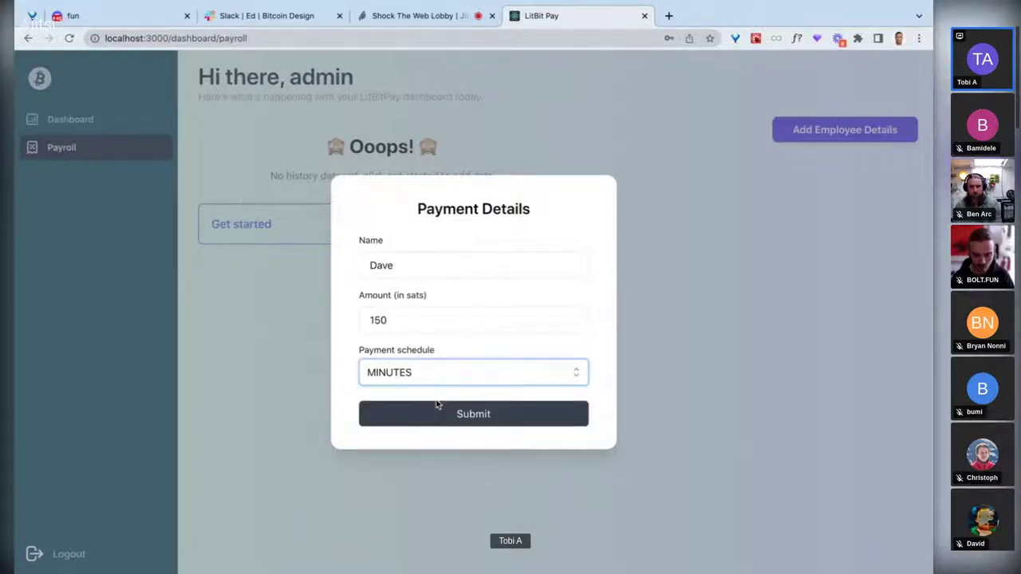
pyautogui.click(436, 421)
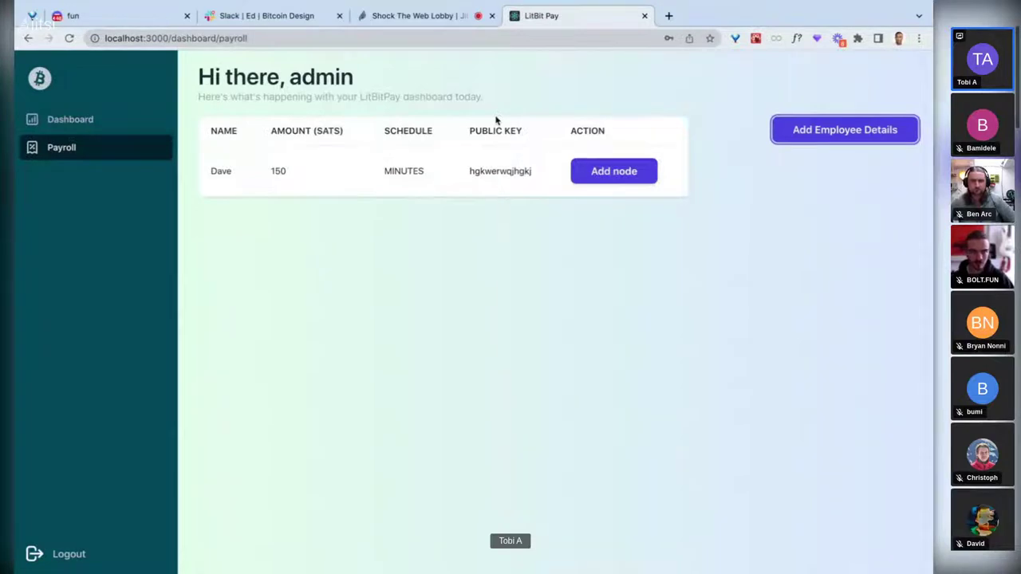
# - Submit a new employee form with name Sarah and 250 sats, keeping the MINUTES schedule
pyautogui.click(839, 132)
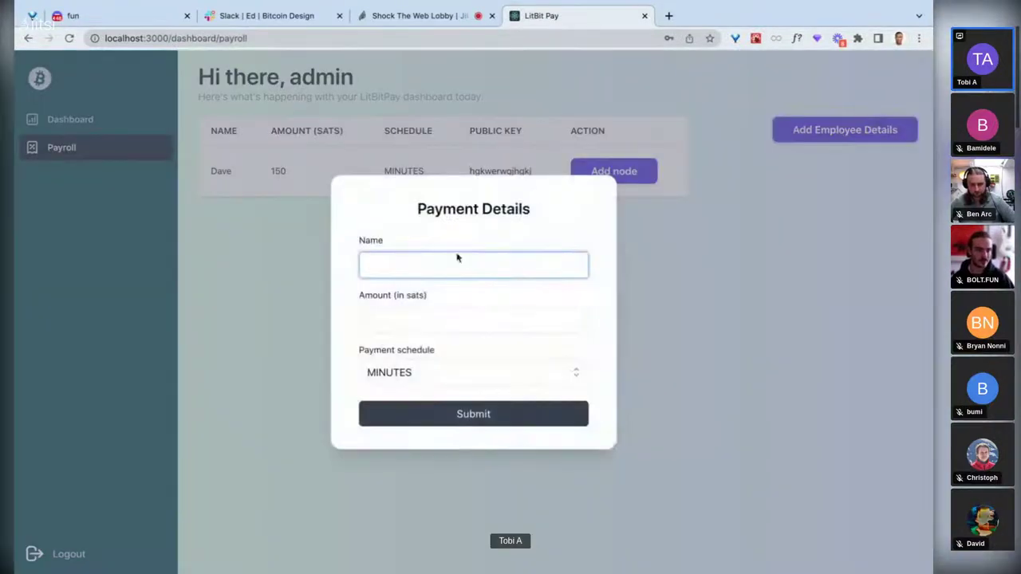
pyautogui.write('Sarah')
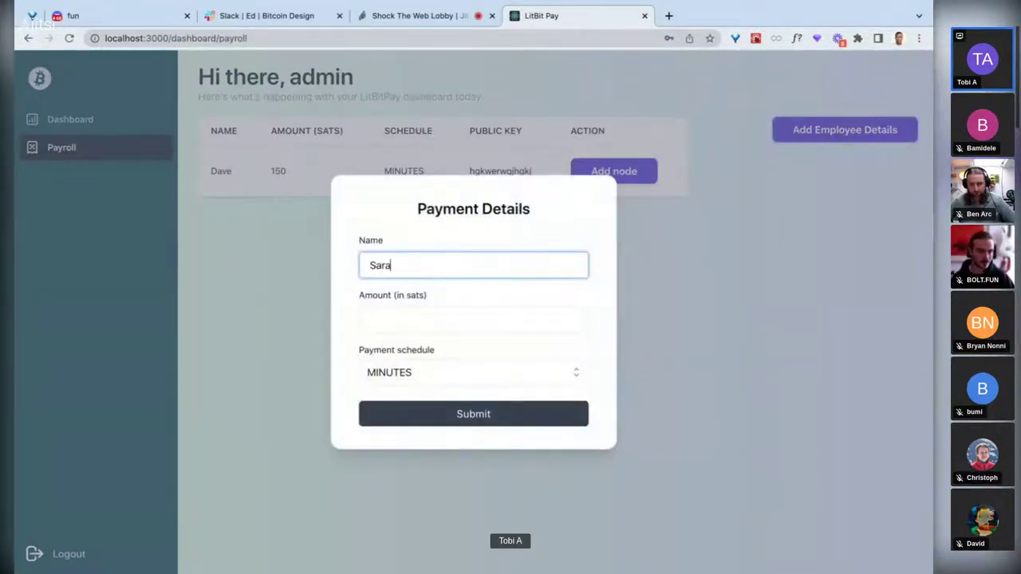
pyautogui.click(393, 319)
pyautogui.write('250')
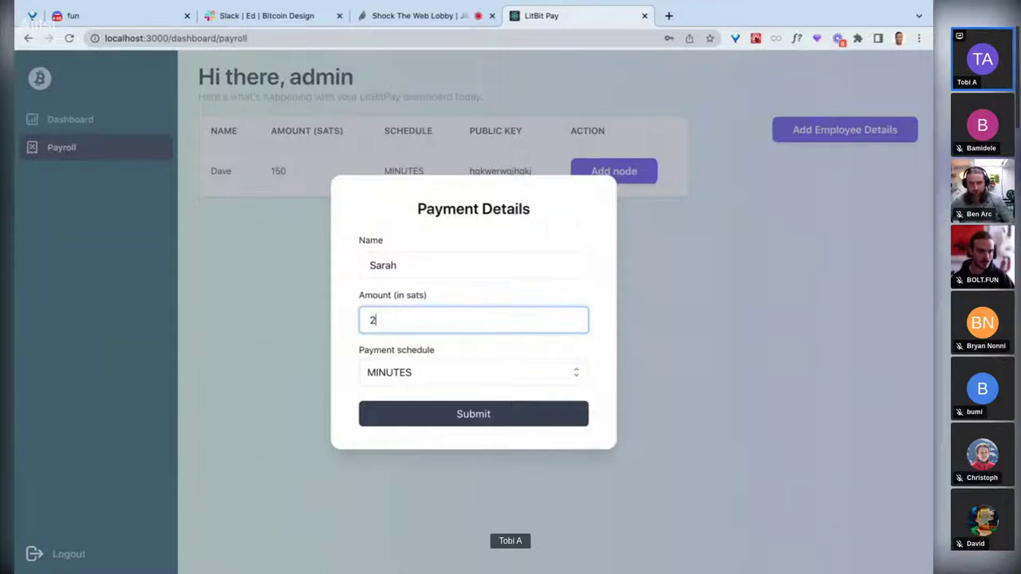
pyautogui.click(432, 425)
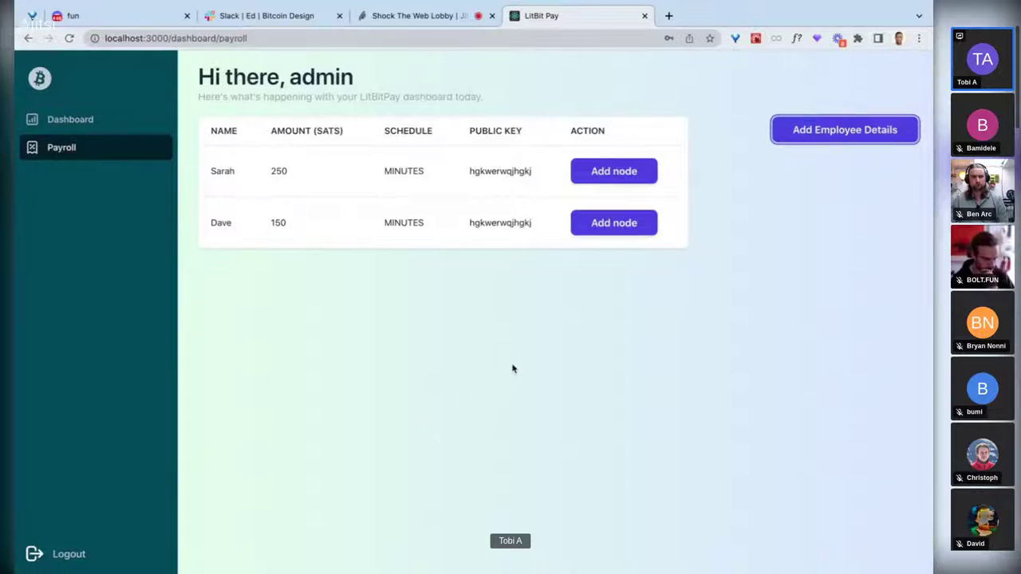
# - Open the Register Node form for Dave and switch desktop spaces to the Polar window
pyautogui.click(602, 227)
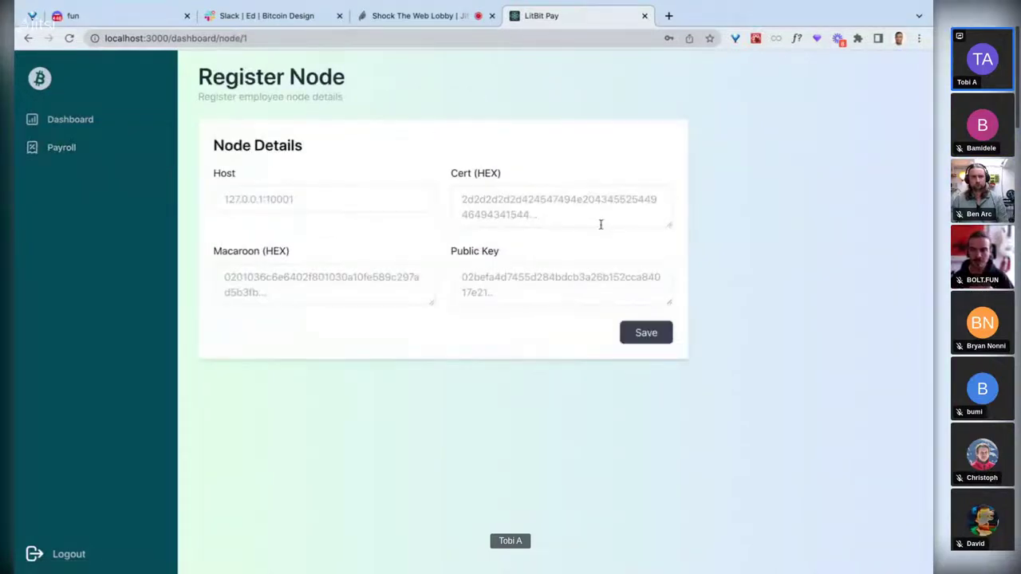
pyautogui.hotkey('ctrl', 'Right')
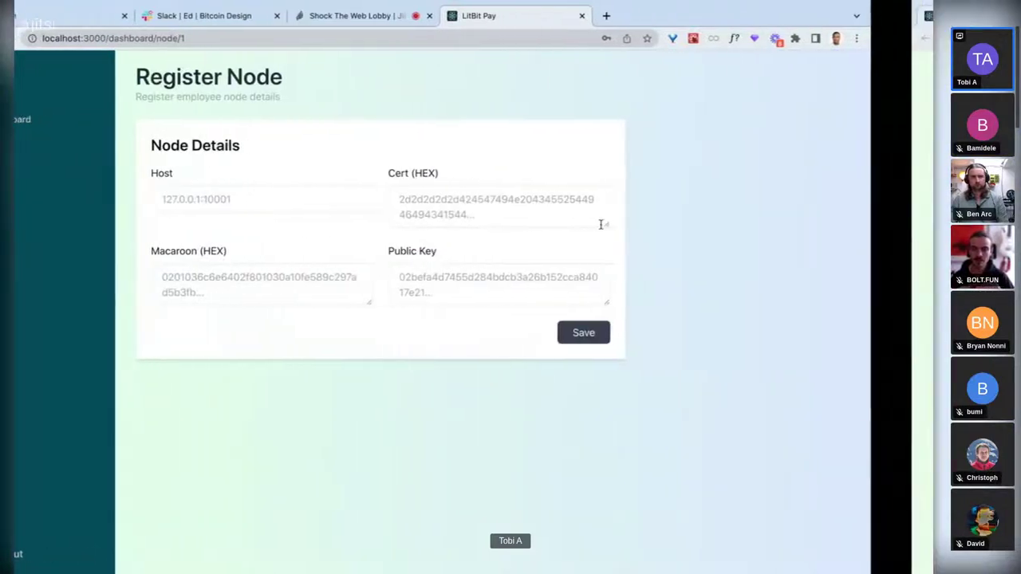
pyautogui.hotkey('ctrl', 'Right')
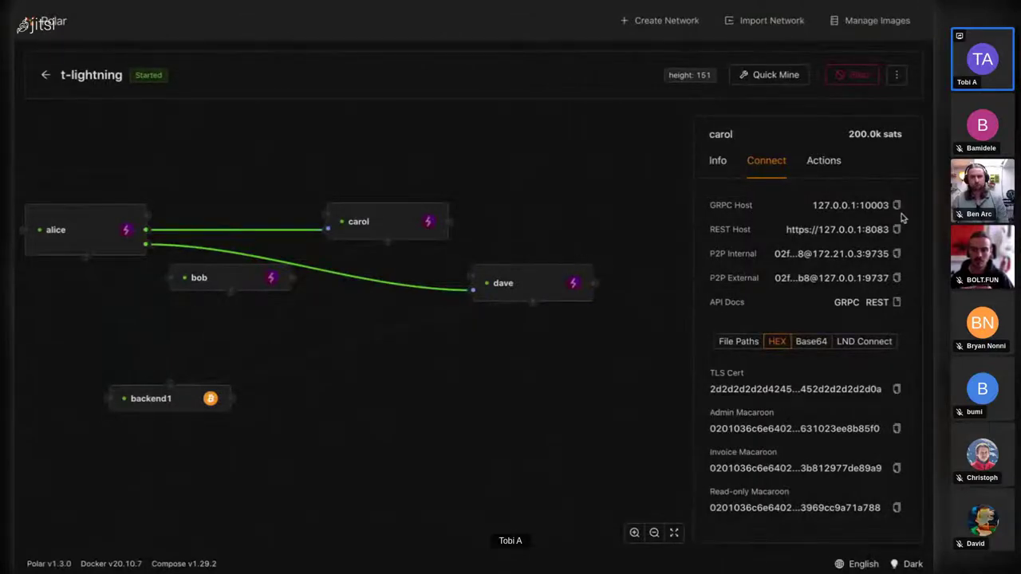
# - Copy carol's GRPC host from Polar into the Register Node Host field
pyautogui.click(897, 204)
pyautogui.hotkey('ctrl', 'Up')
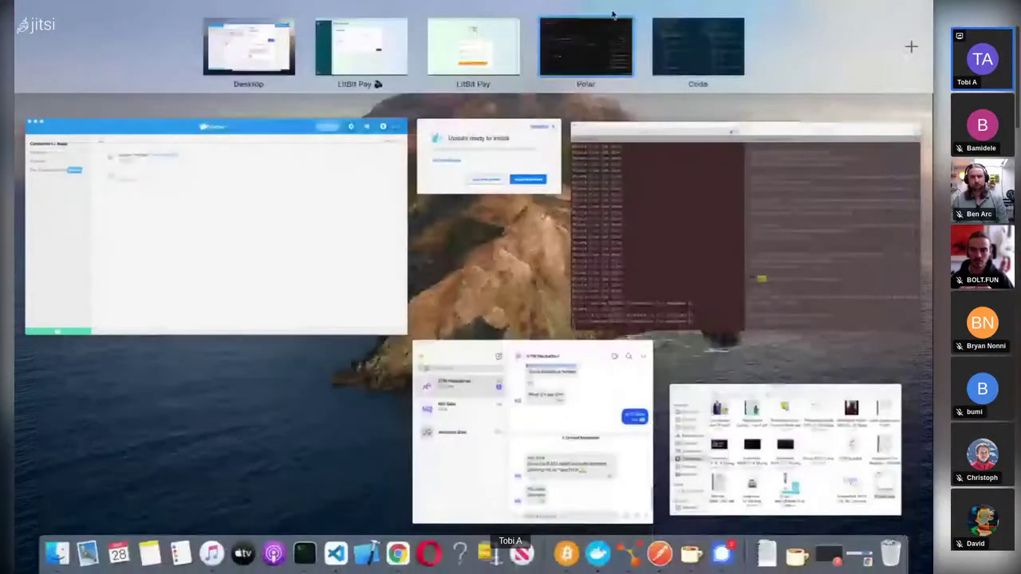
pyautogui.click(320, 23)
pyautogui.click(327, 195)
pyautogui.press('super+v')
# - Copy carol's hex TLS cert and admin macaroon into the Cert (HEX) and Macaroon (HEX) fields
pyautogui.hotkey('ctrl', 'Right')
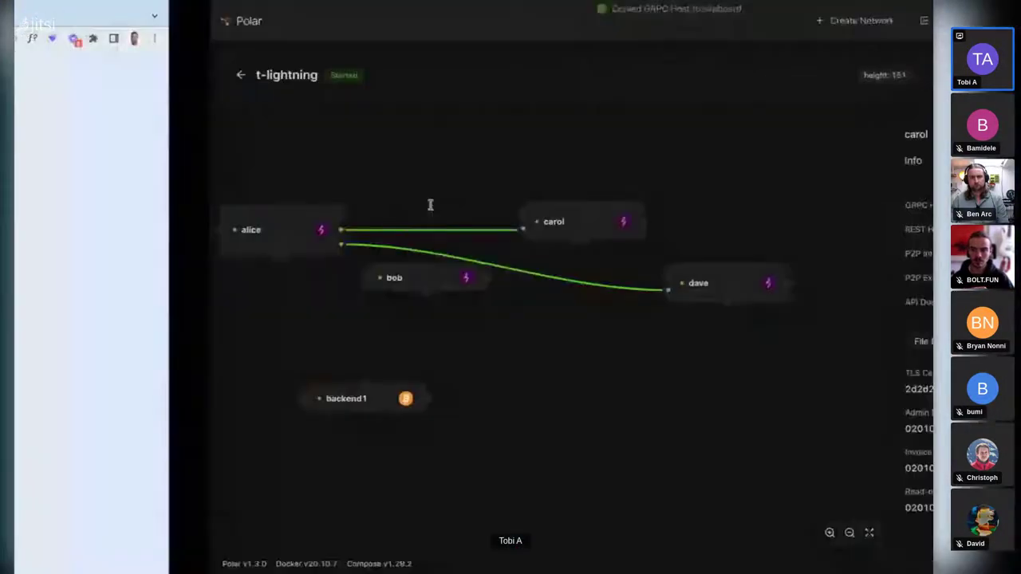
pyautogui.click(896, 389)
pyautogui.hotkey('ctrl', 'Left')
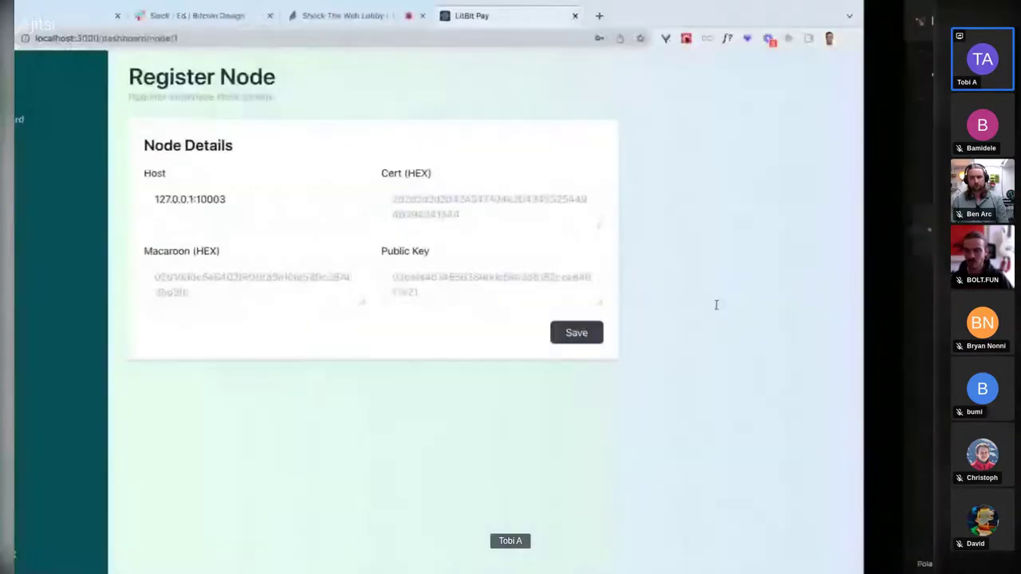
pyautogui.click(537, 221)
pyautogui.press('super+v')
pyautogui.hotkey('ctrl', 'Right')
pyautogui.click(896, 429)
pyautogui.hotkey('ctrl', 'Left')
pyautogui.click(344, 276)
pyautogui.press('super+v')
# - Paste carol's public key from Polar's Info tab into Public Key and save Dave's node
pyautogui.hotkey('ctrl', 'Right')
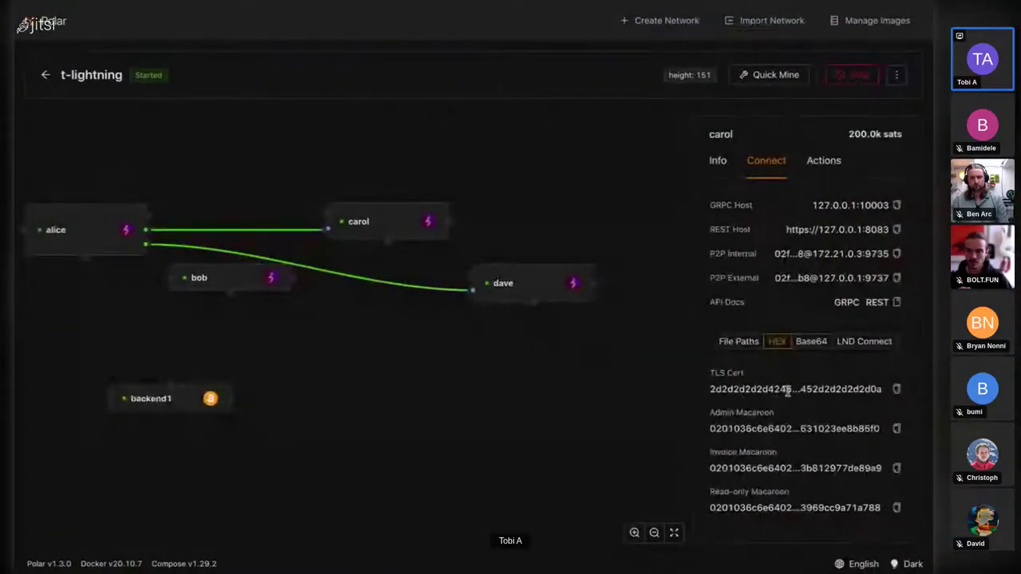
pyautogui.hotkey('ctrl', 'Left')
pyautogui.hotkey('ctrl', 'Right')
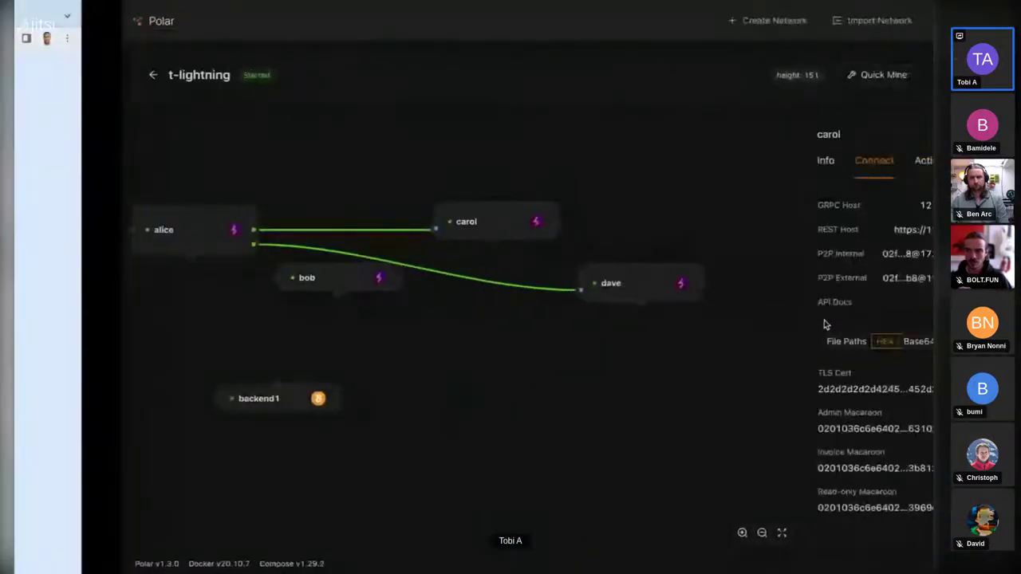
pyautogui.click(718, 163)
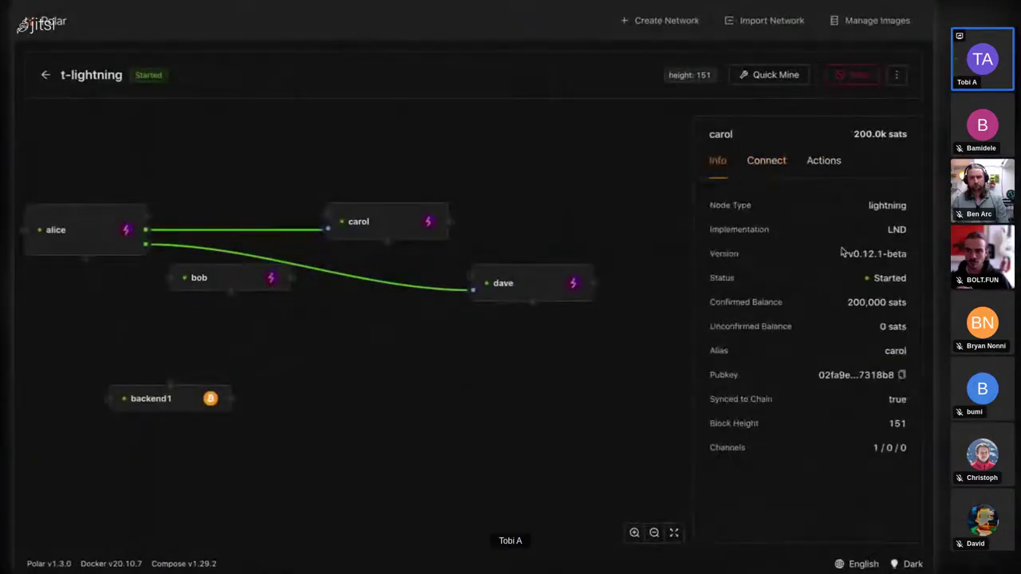
pyautogui.click(898, 374)
pyautogui.hotkey('ctrl', 'Left')
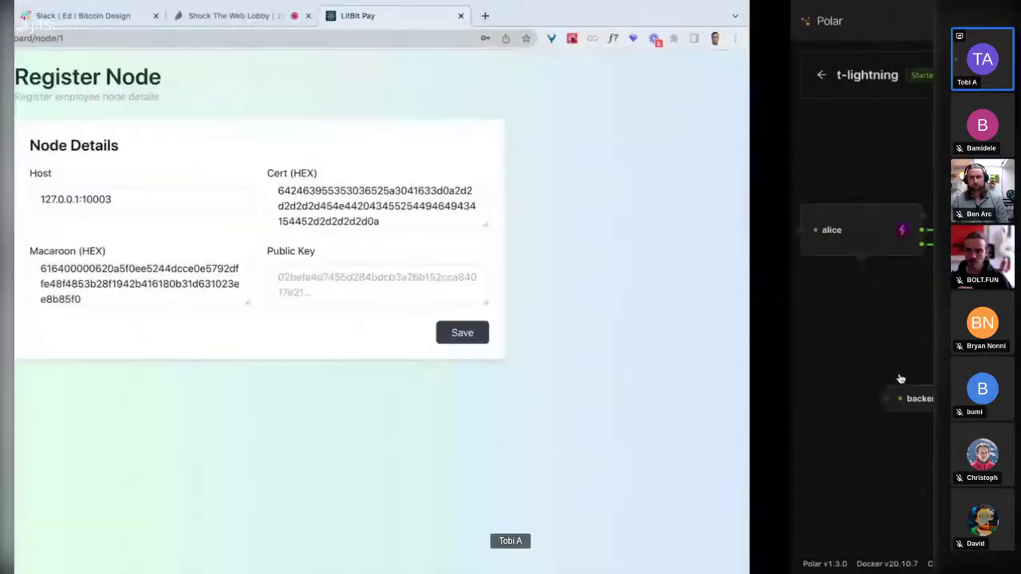
pyautogui.click(573, 281)
pyautogui.hotkey('ctrl', 'v')
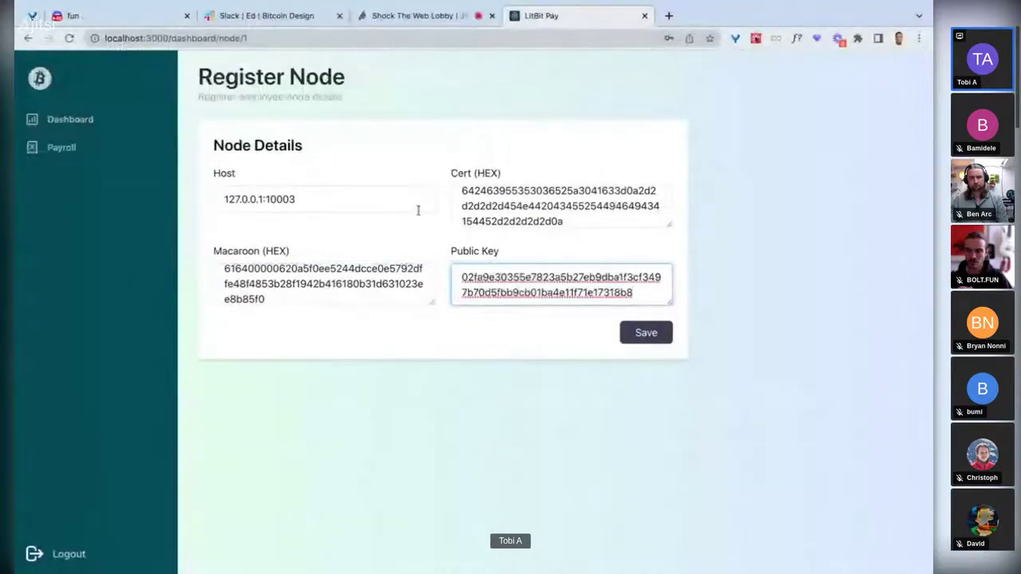
pyautogui.click(646, 334)
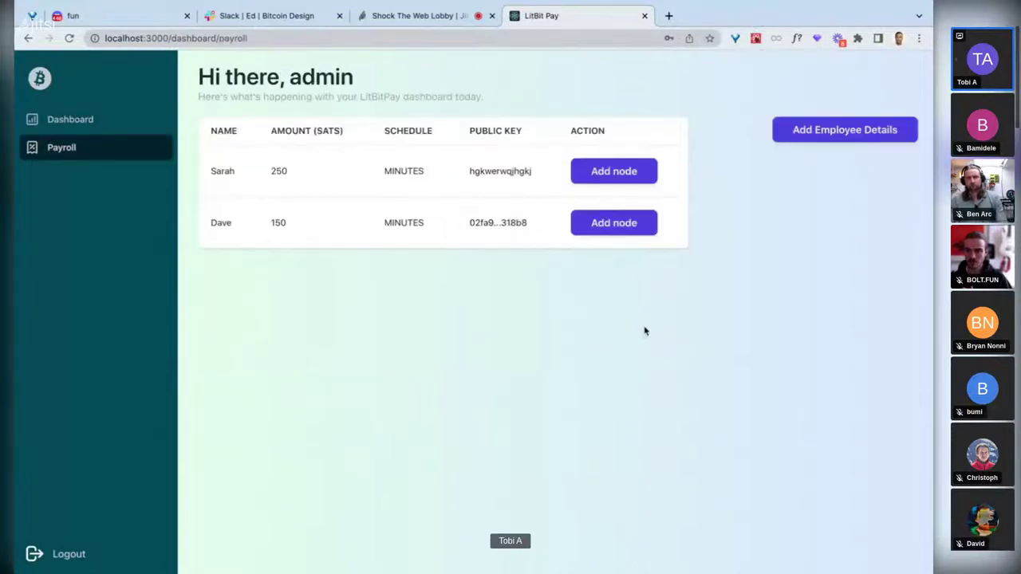
# - Open node registration for the 250-sat employee and paste carol's public key from Polar
pyautogui.click(599, 175)
pyautogui.hotkey('alt', 'Tab')
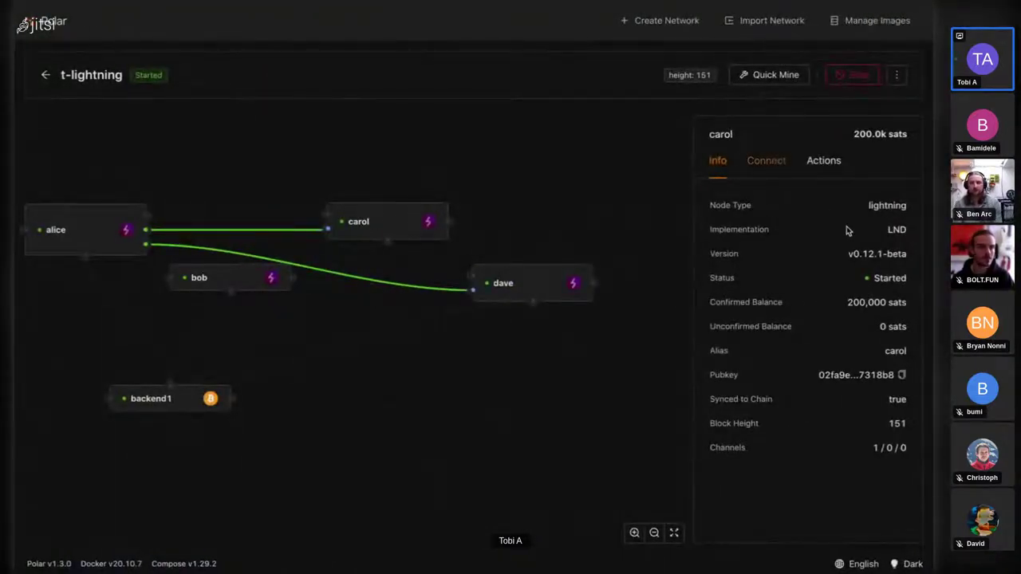
pyautogui.click(902, 376)
pyautogui.hotkey('ctrl', 'Left')
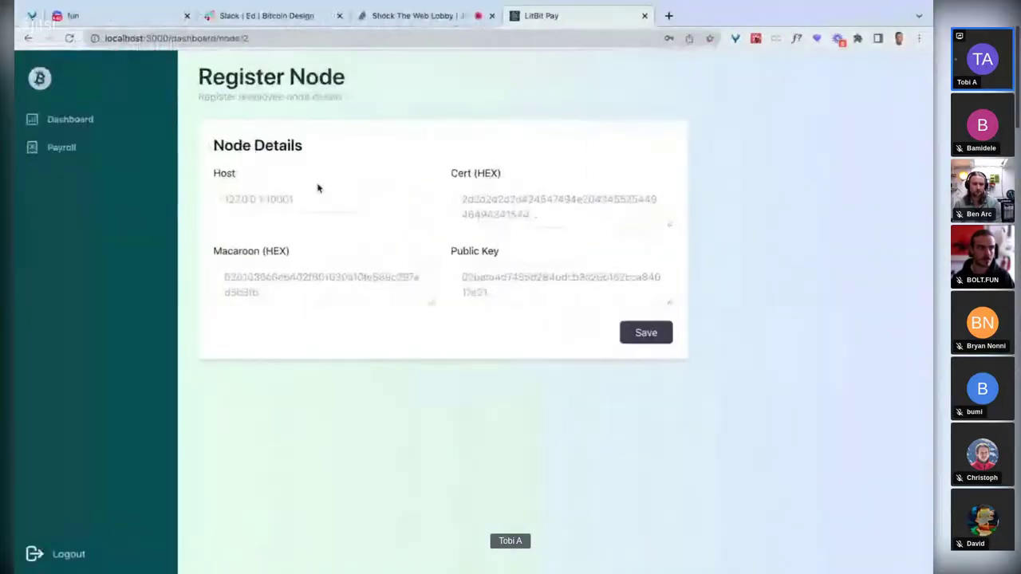
pyautogui.click(317, 188)
pyautogui.click(561, 295)
pyautogui.hotkey('ctrl', 'v')
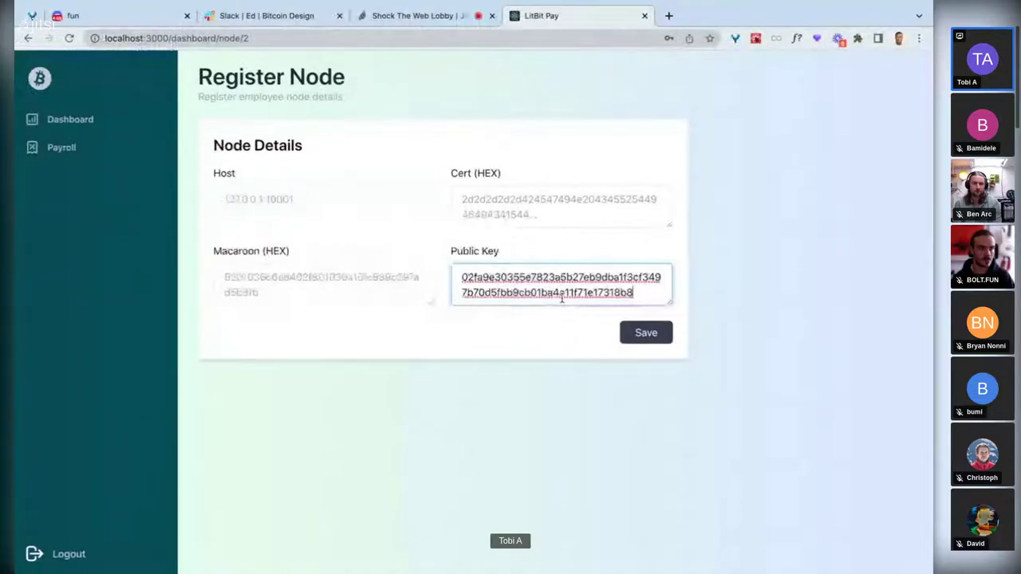
# - Copy carol's hex TLS certificate from Polar into the Cert (HEX) field
pyautogui.hotkey('ctrl', 'Right')
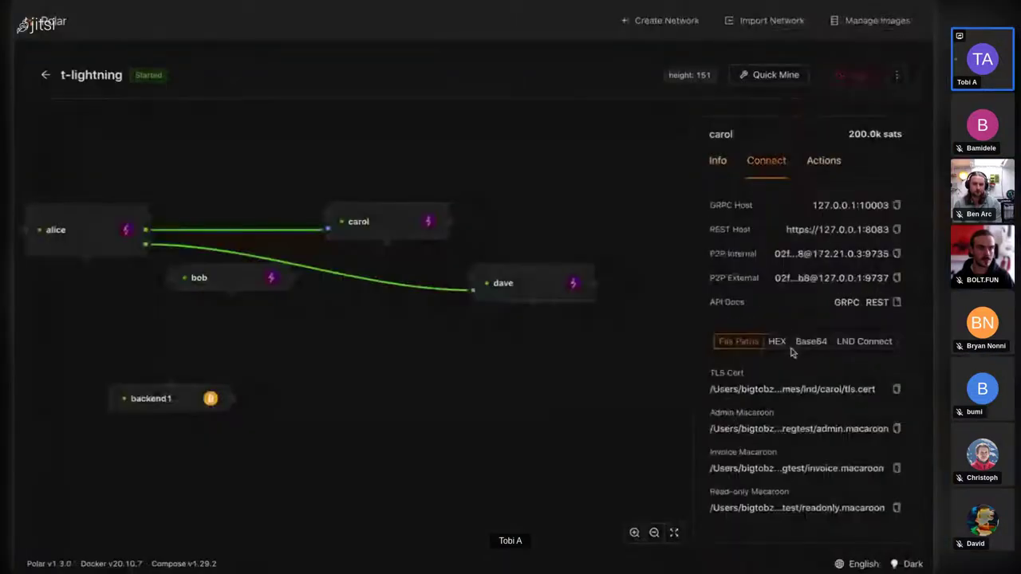
pyautogui.click(776, 341)
pyautogui.click(897, 390)
pyautogui.hotkey('ctrl', 'Left')
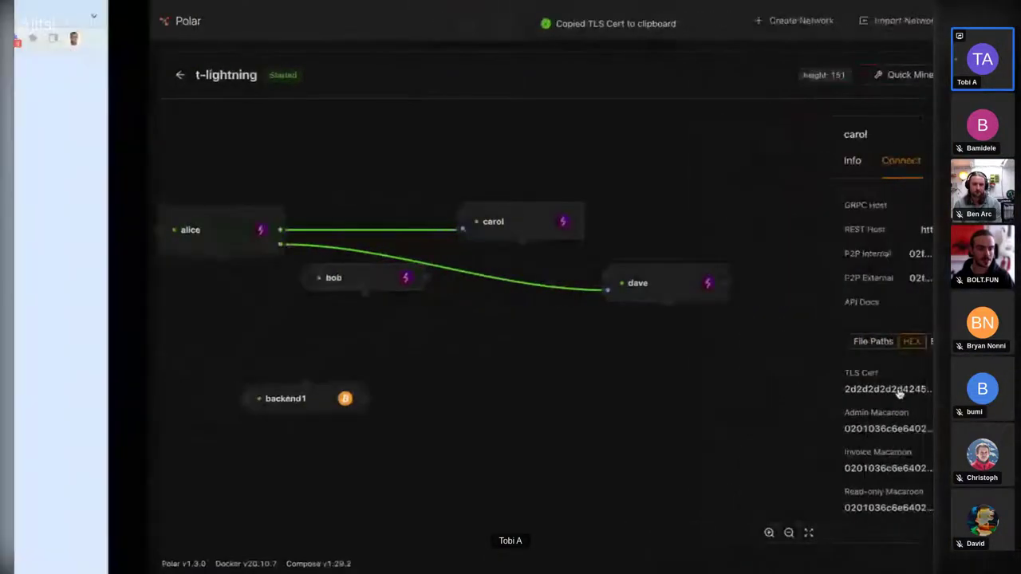
pyautogui.click(488, 205)
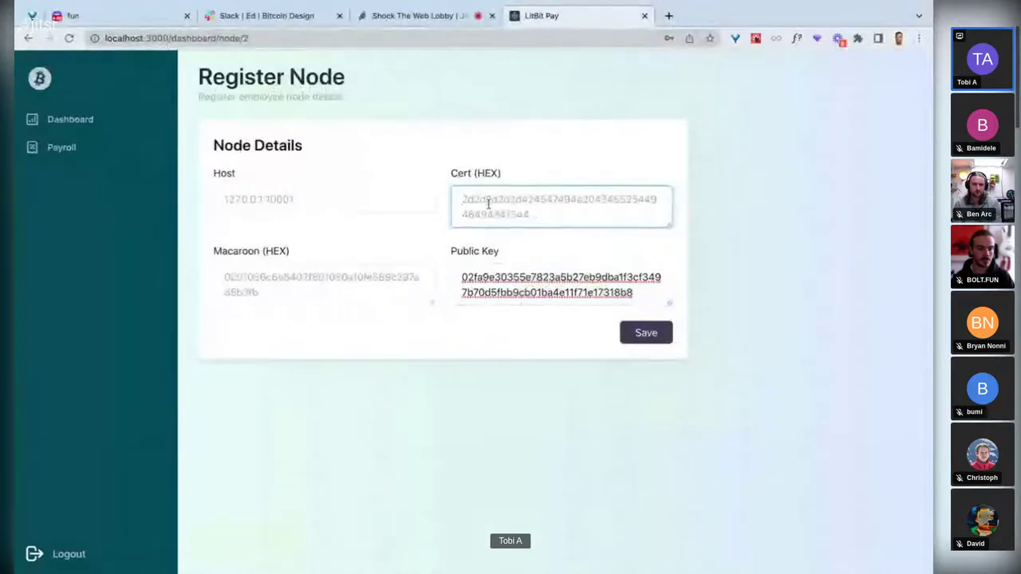
pyautogui.hotkey('ctrl', 'v')
# - Enter carol's host 127.0.0.1:10003 from Polar, save the node, and return to the dashboard
pyautogui.hotkey('ctrl', 'Right')
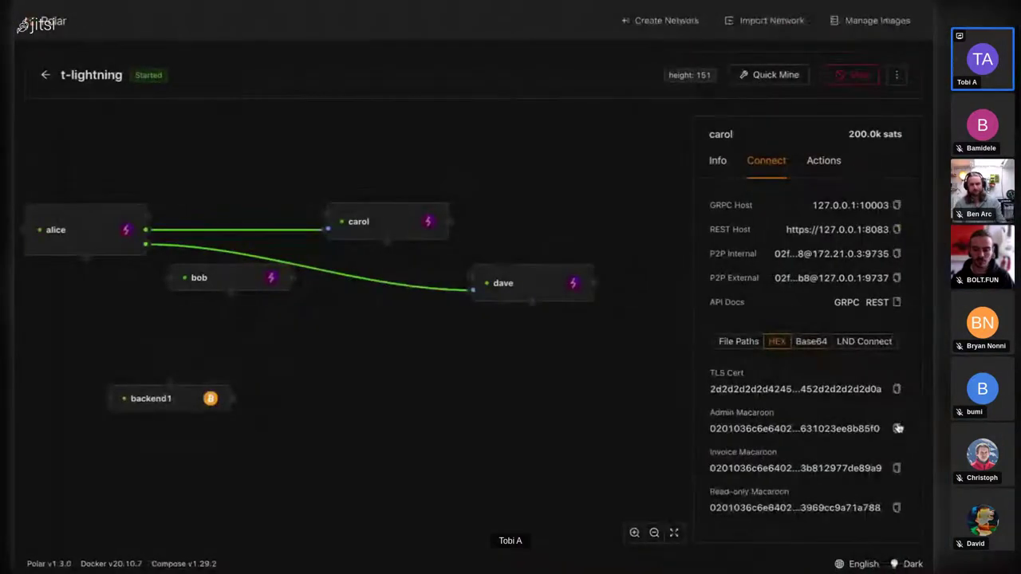
pyautogui.click(896, 429)
pyautogui.hotkey('ctrl', 'Left')
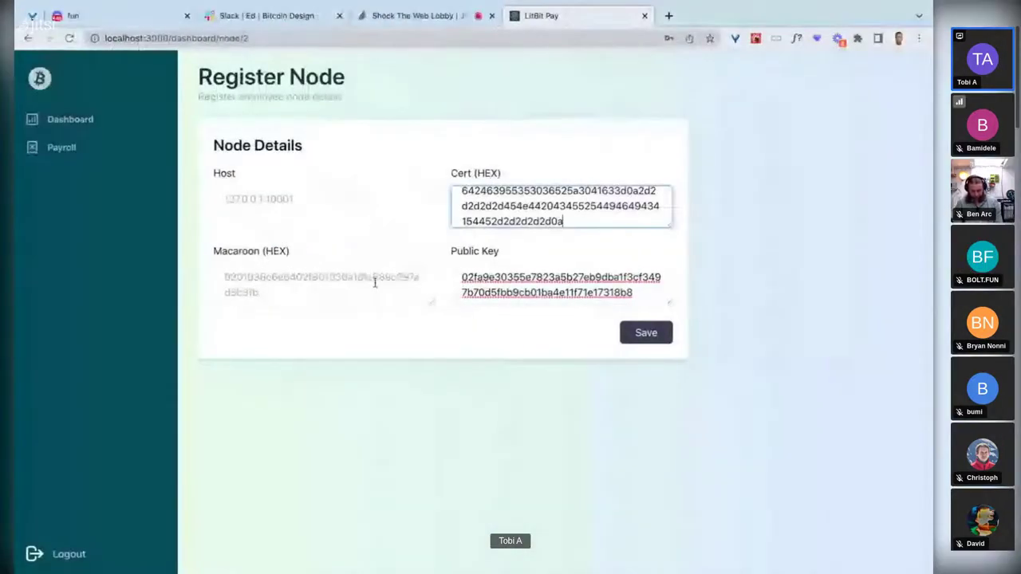
pyautogui.hotkey('ctrl', 'Right')
pyautogui.click(894, 206)
pyautogui.hotkey('ctrl', 'Left')
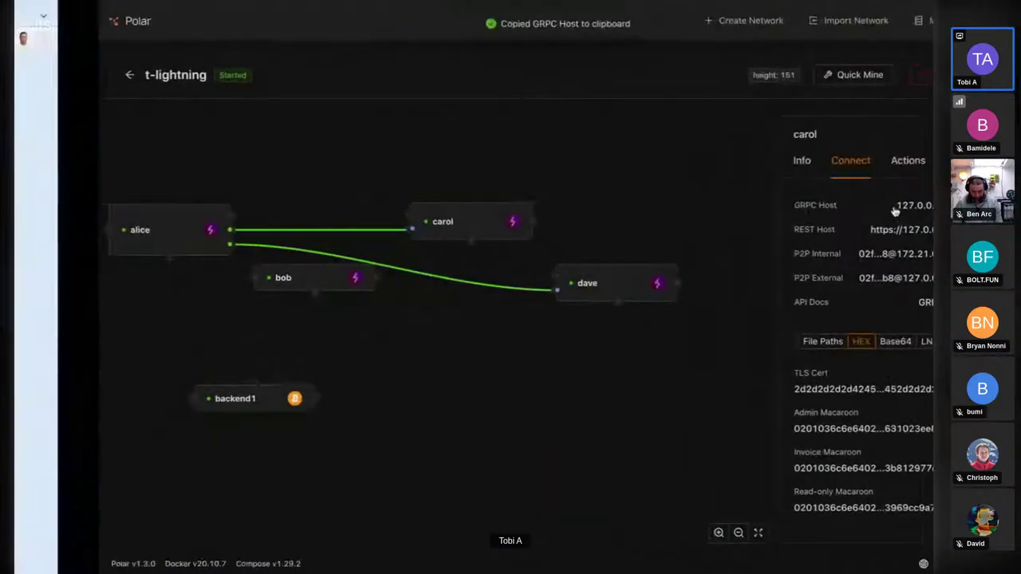
pyautogui.click(266, 189)
pyautogui.hotkey('ctrl', 'v')
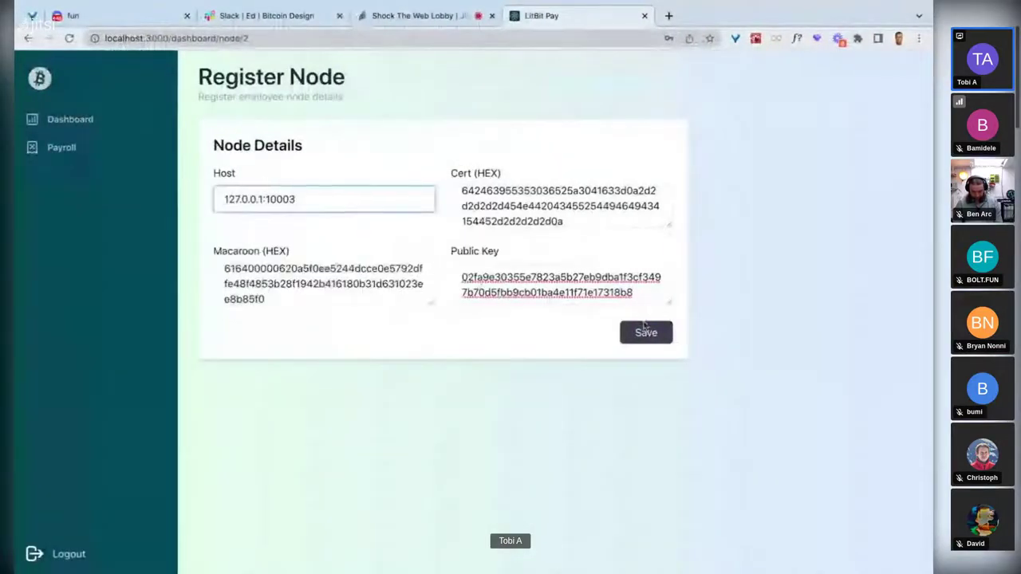
pyautogui.click(645, 332)
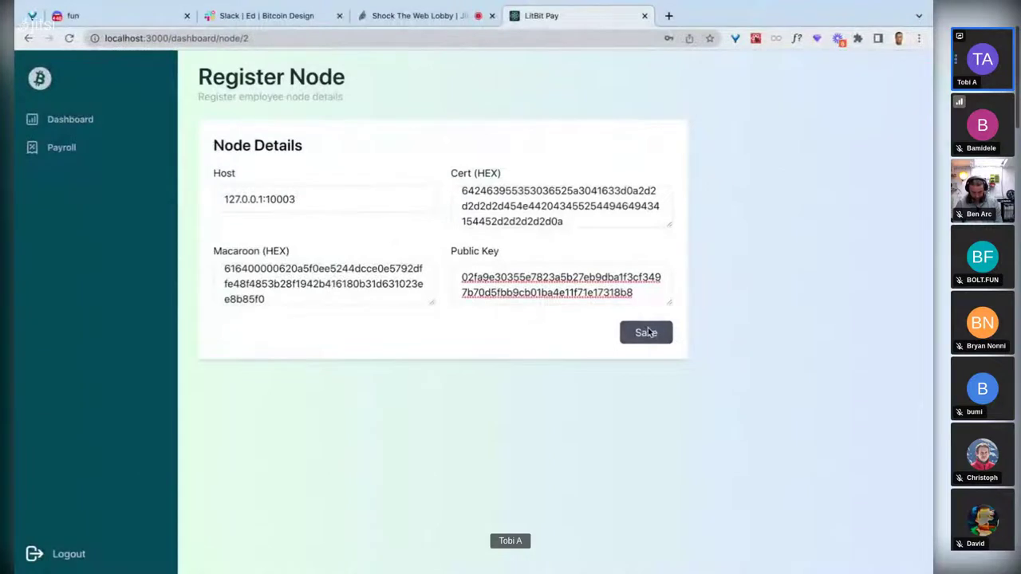
pyautogui.click(83, 123)
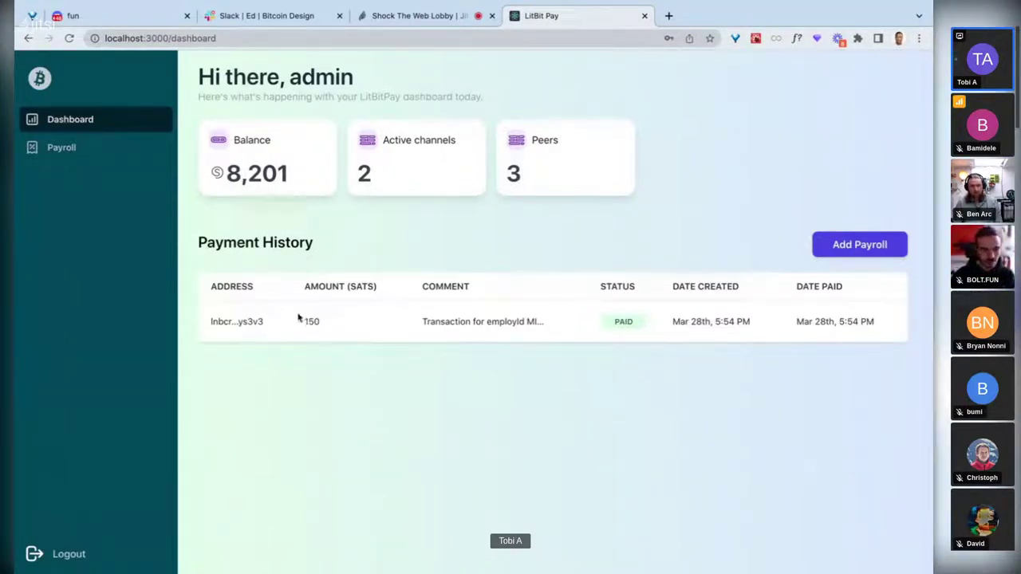
pyautogui.click(66, 151)
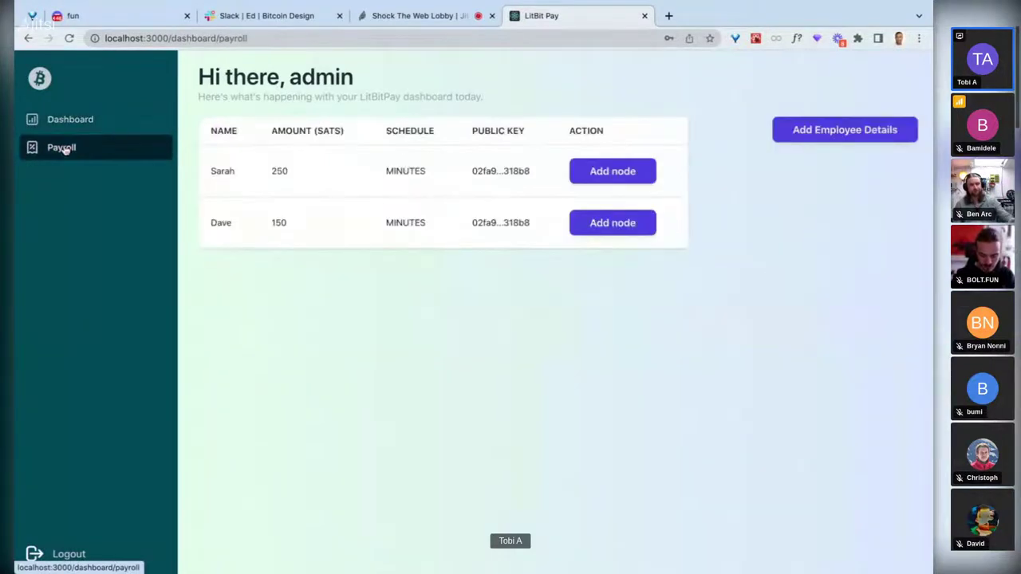
pyautogui.doubleClick(276, 223)
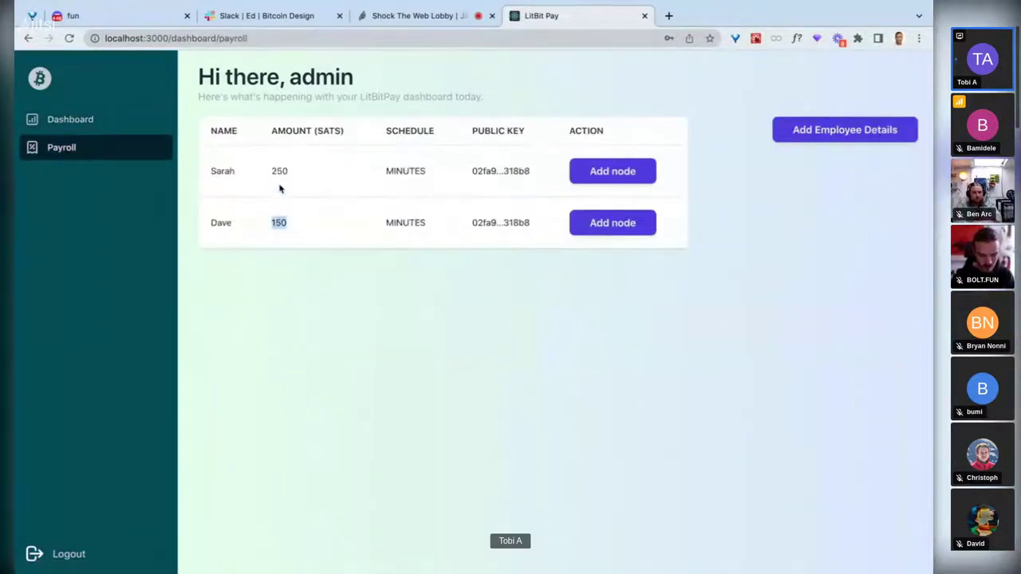
pyautogui.click(80, 119)
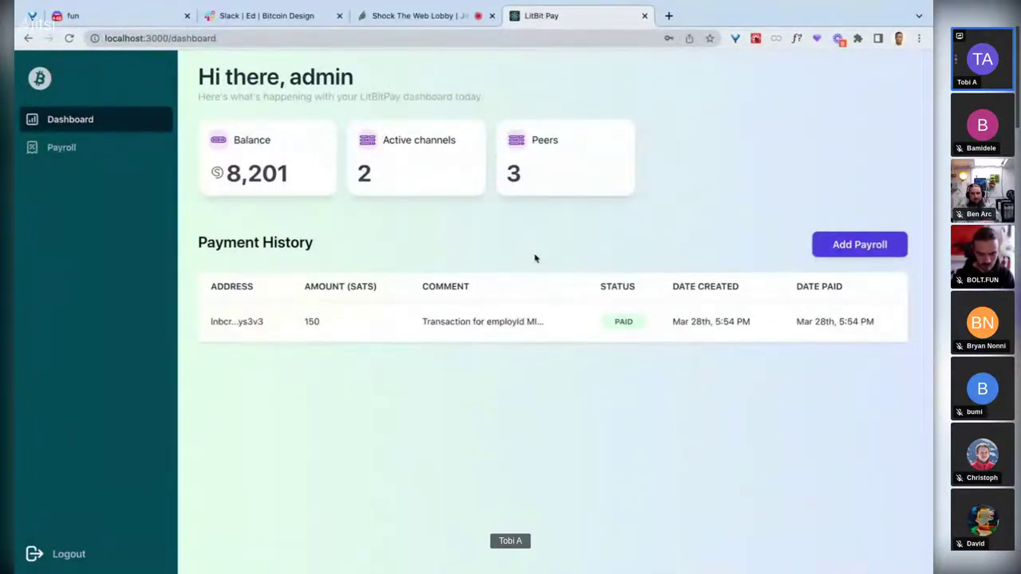
# - Review the balance and the paid 150 and 250 sat payments, checking the payroll table
pyautogui.moveTo(291, 174); pyautogui.dragTo(251, 174)
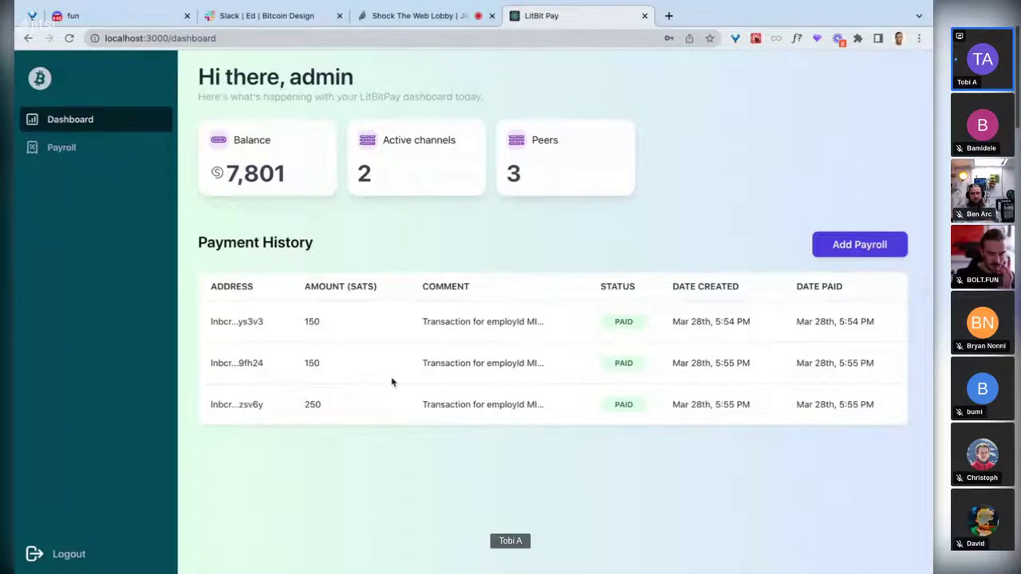
pyautogui.doubleClick(250, 363)
pyautogui.doubleClick(254, 403)
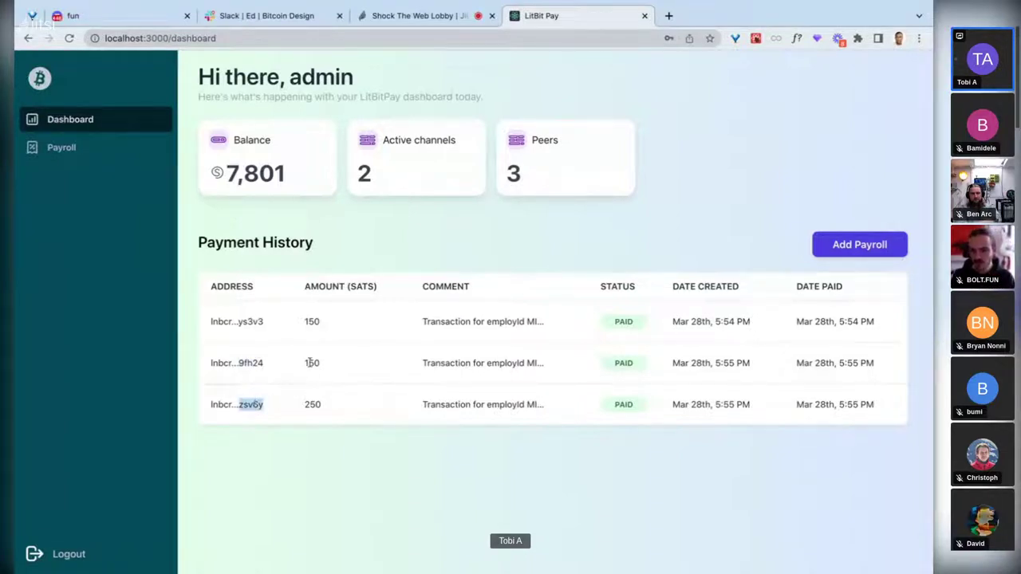
pyautogui.doubleClick(313, 404)
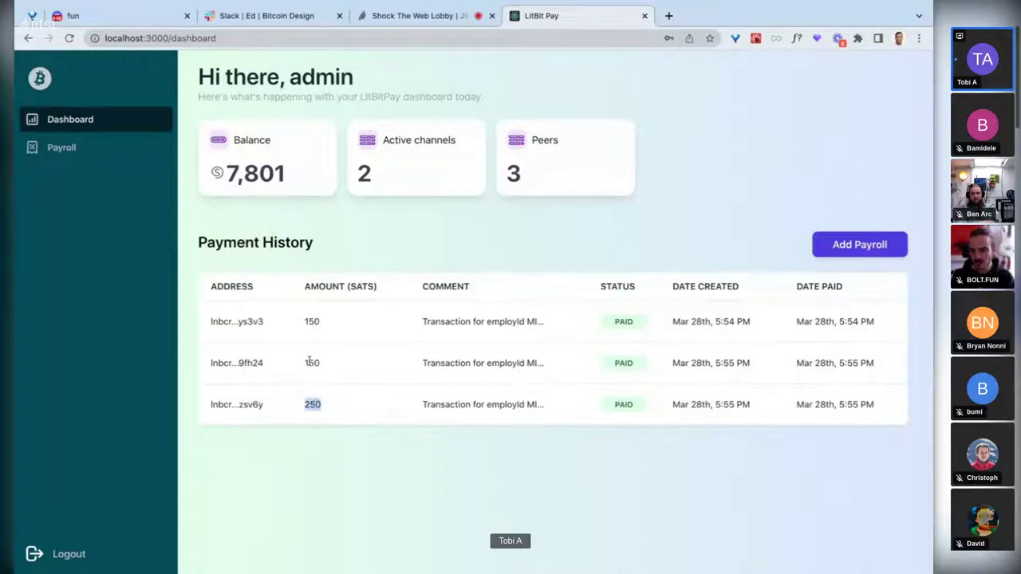
pyautogui.doubleClick(311, 362)
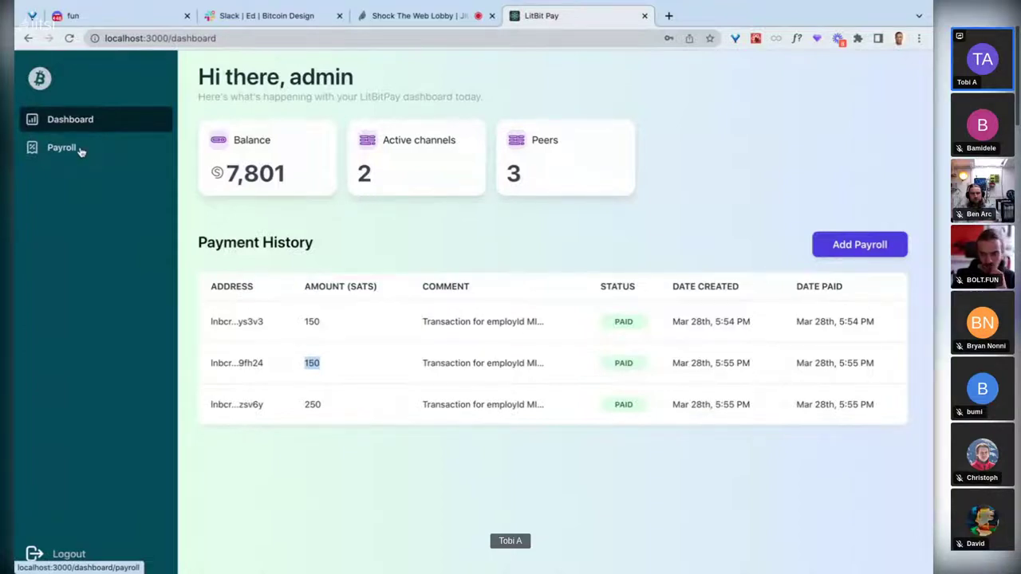
pyautogui.click(80, 150)
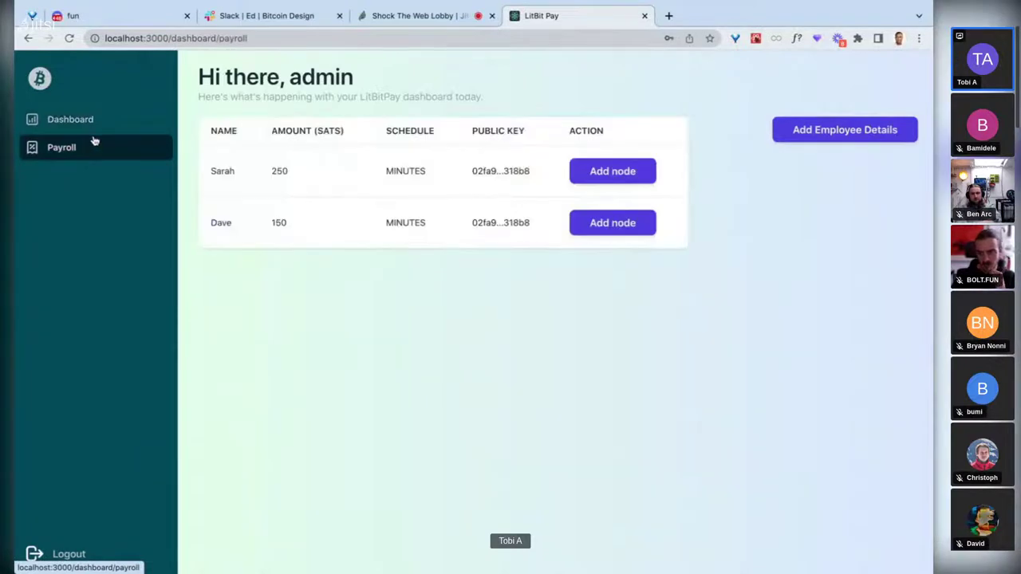
pyautogui.click(76, 121)
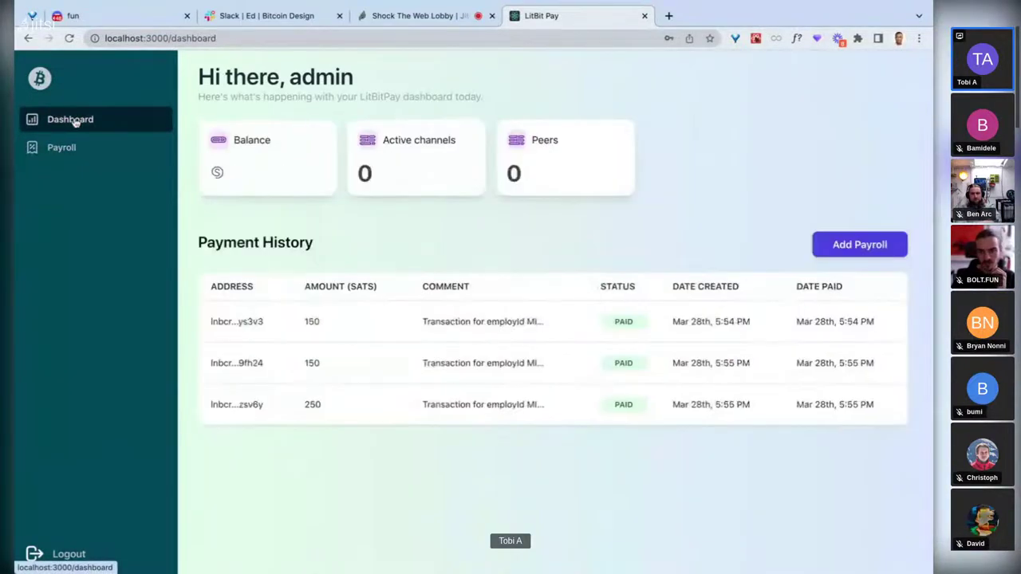
# - Log out of LitBit Pay and stop the screen share in Jitsi Meet
pyautogui.click(70, 554)
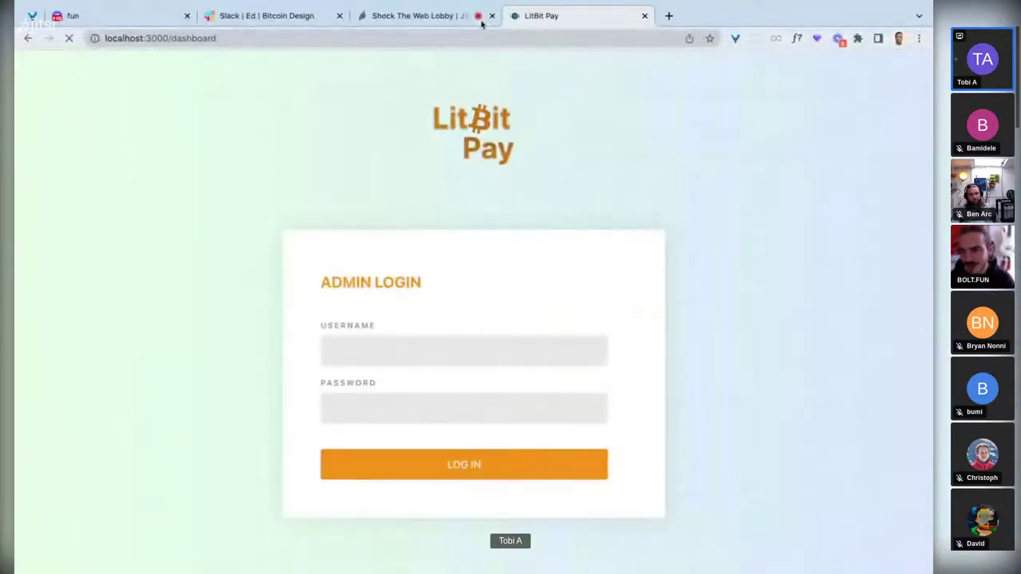
pyautogui.click(431, 16)
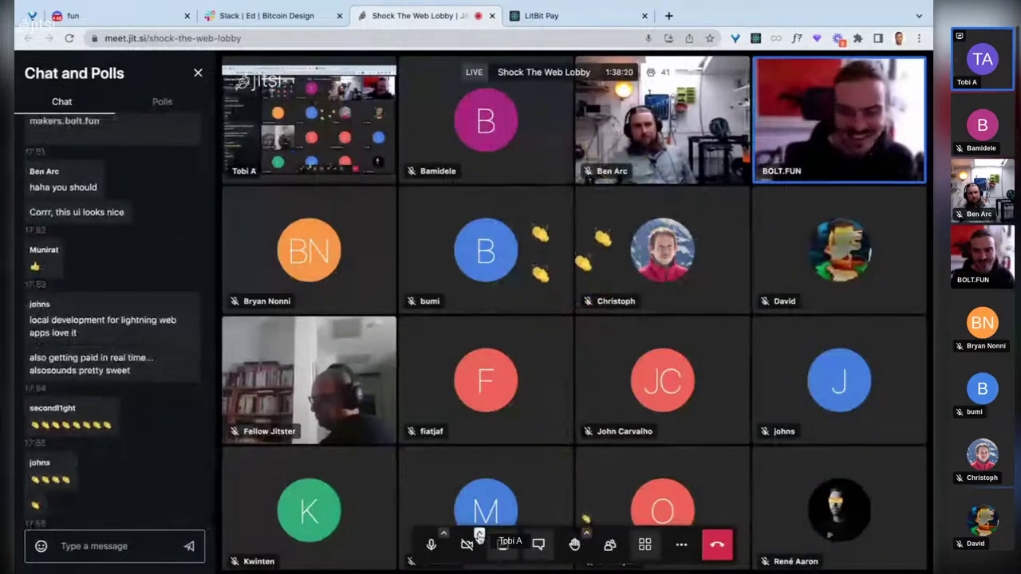
pyautogui.click(528, 550)
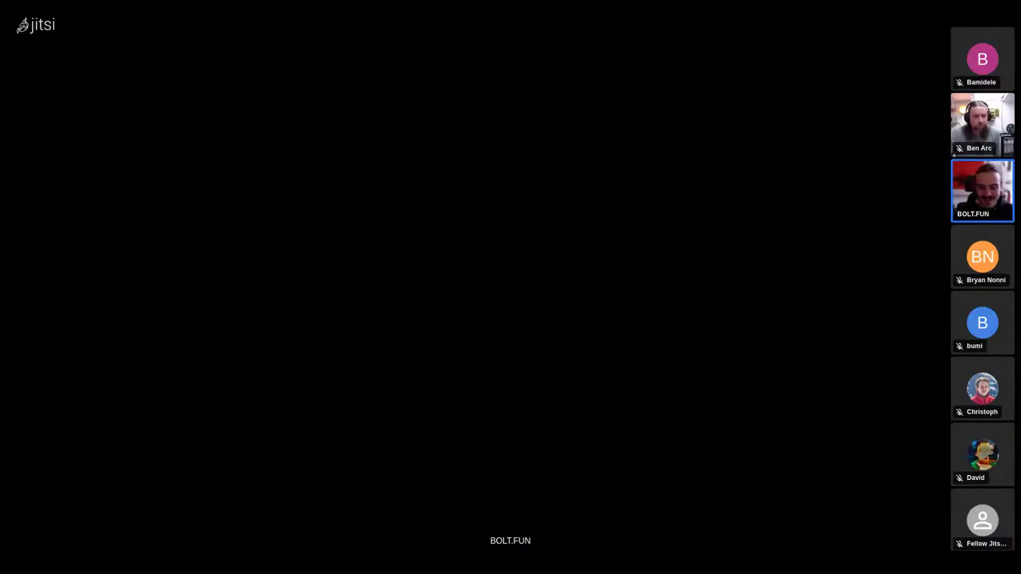